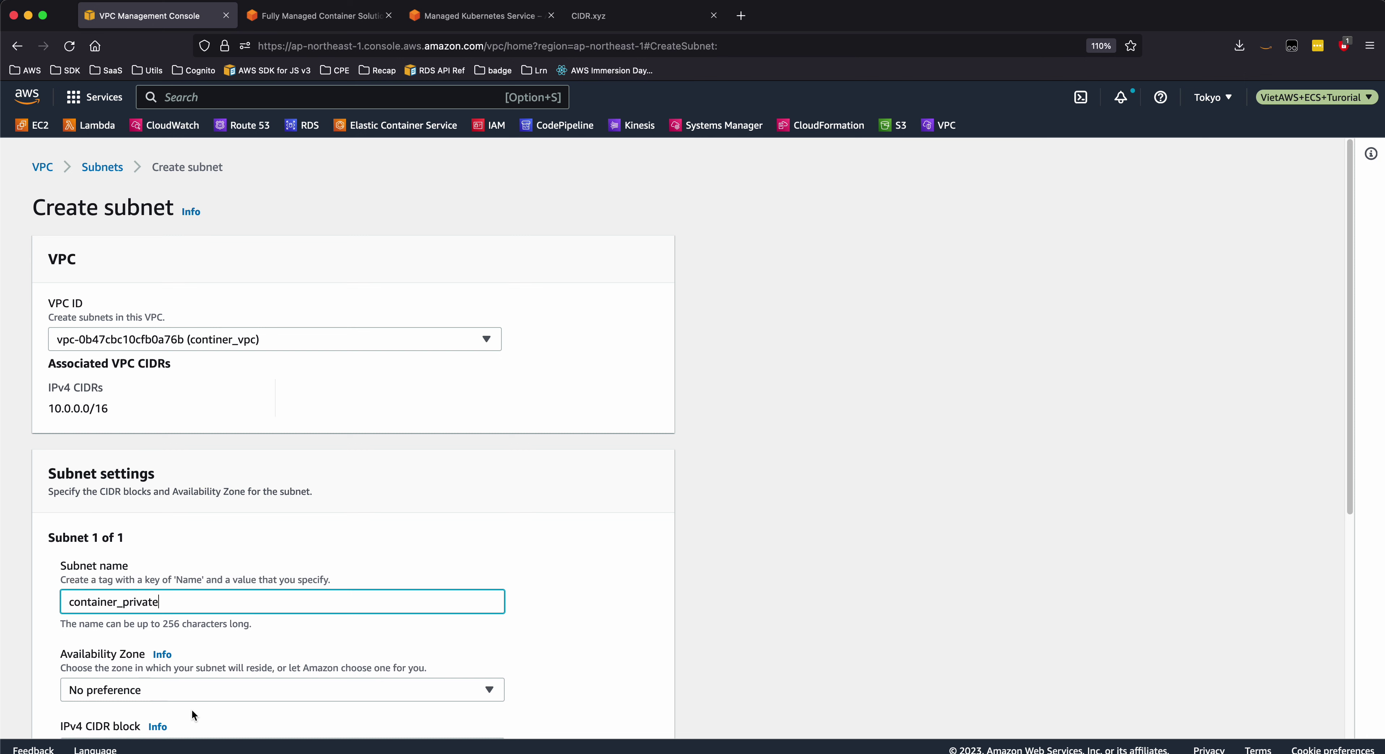
Place the container_private subnet in ap-northeast-1c with IPv4 CIDR block 10.0.4.0/24 and create it
left_click(197, 697)
left_click(186, 631)
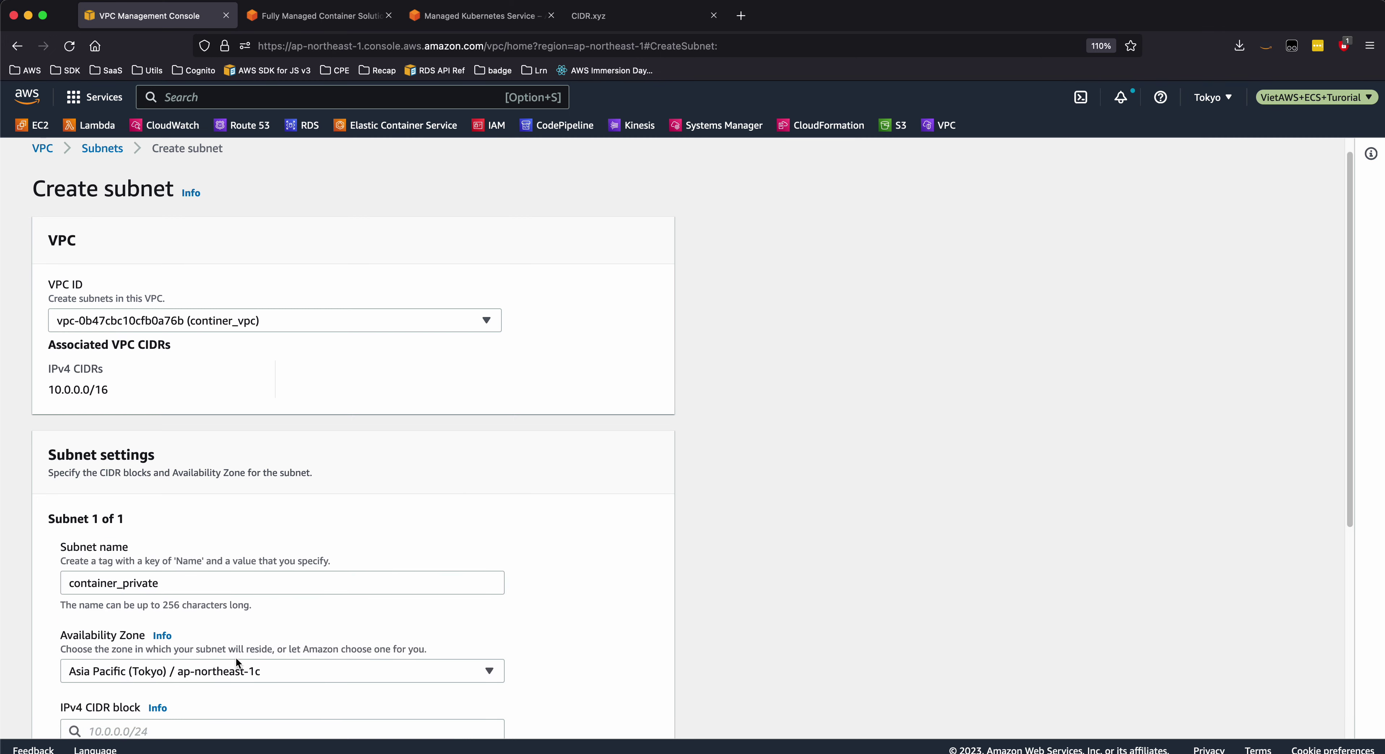
scroll(241, 661, "down", 3)
left_click(191, 597)
type("10.0")
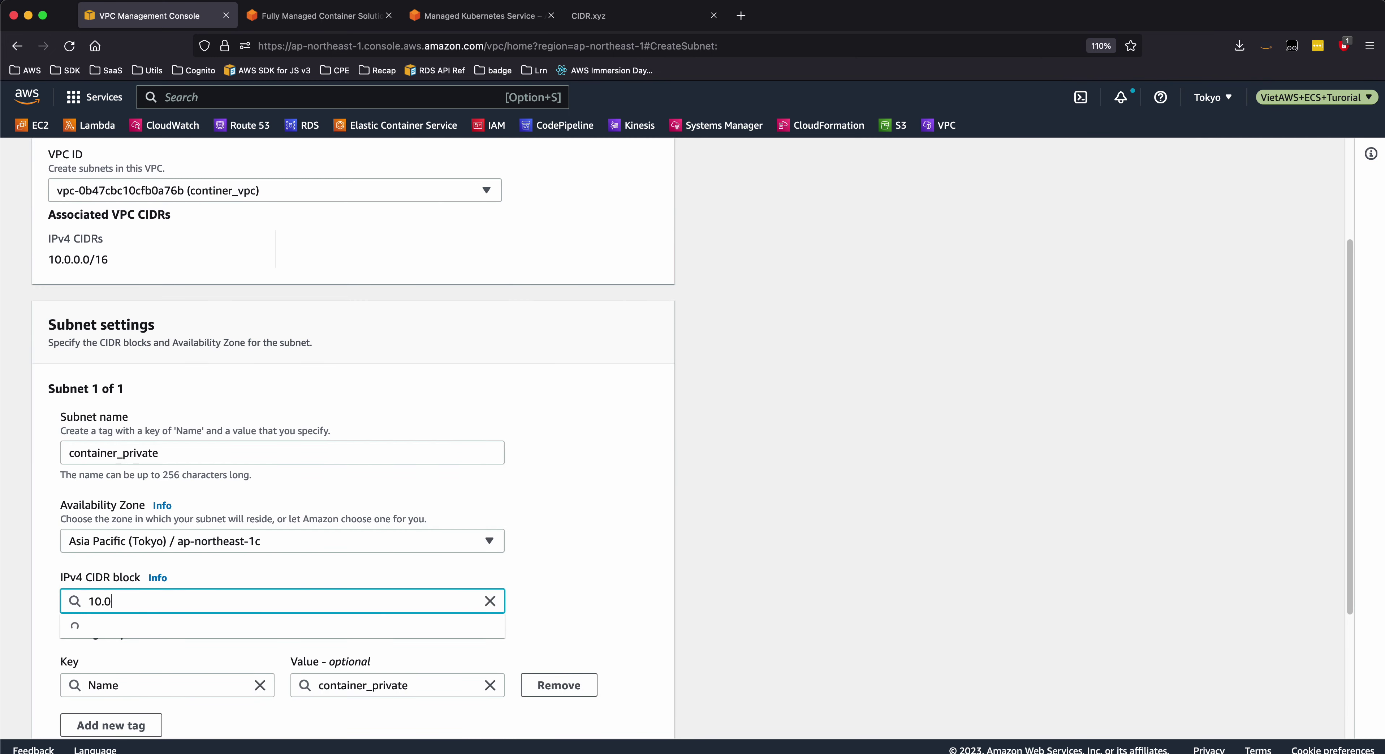
type(".4.0/24")
scroll(440, 656, "down", 2)
left_click(600, 677)
scroll(601, 678, "down", 3)
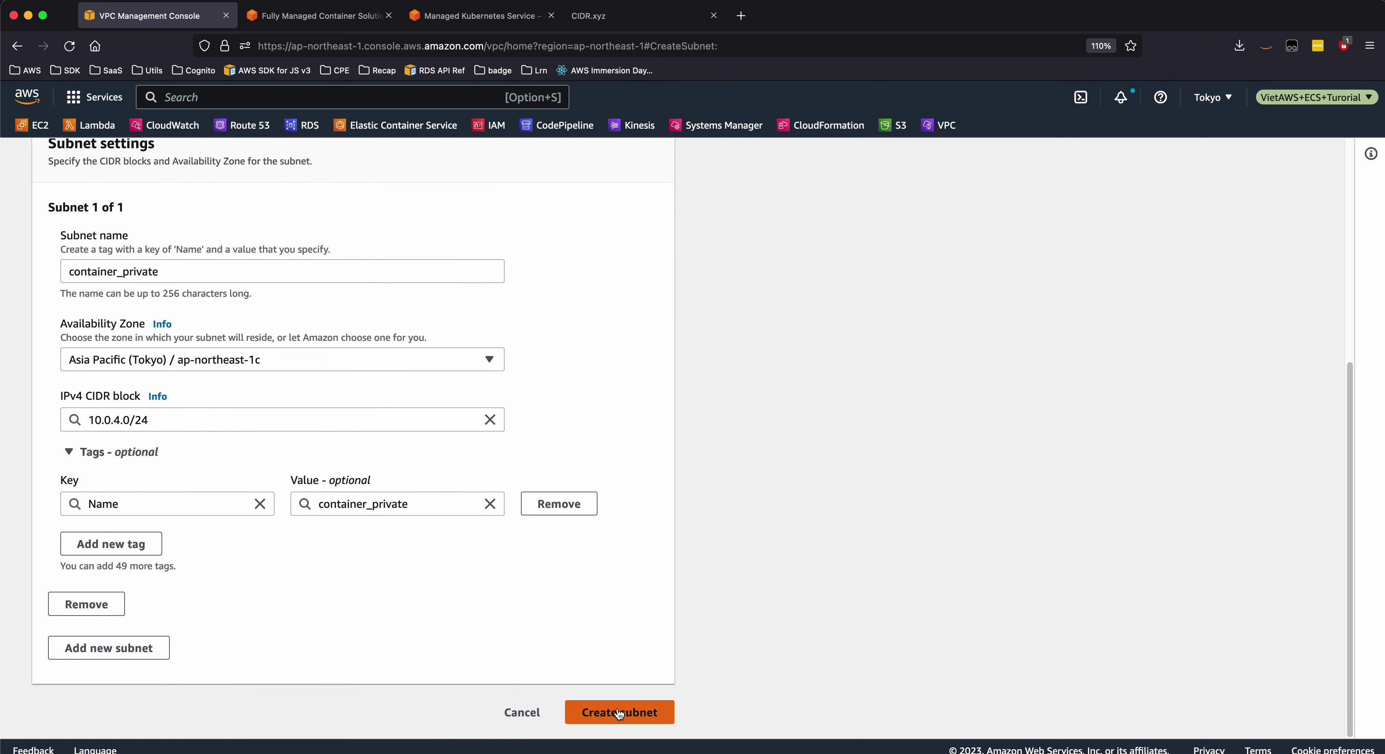
left_click(619, 712)
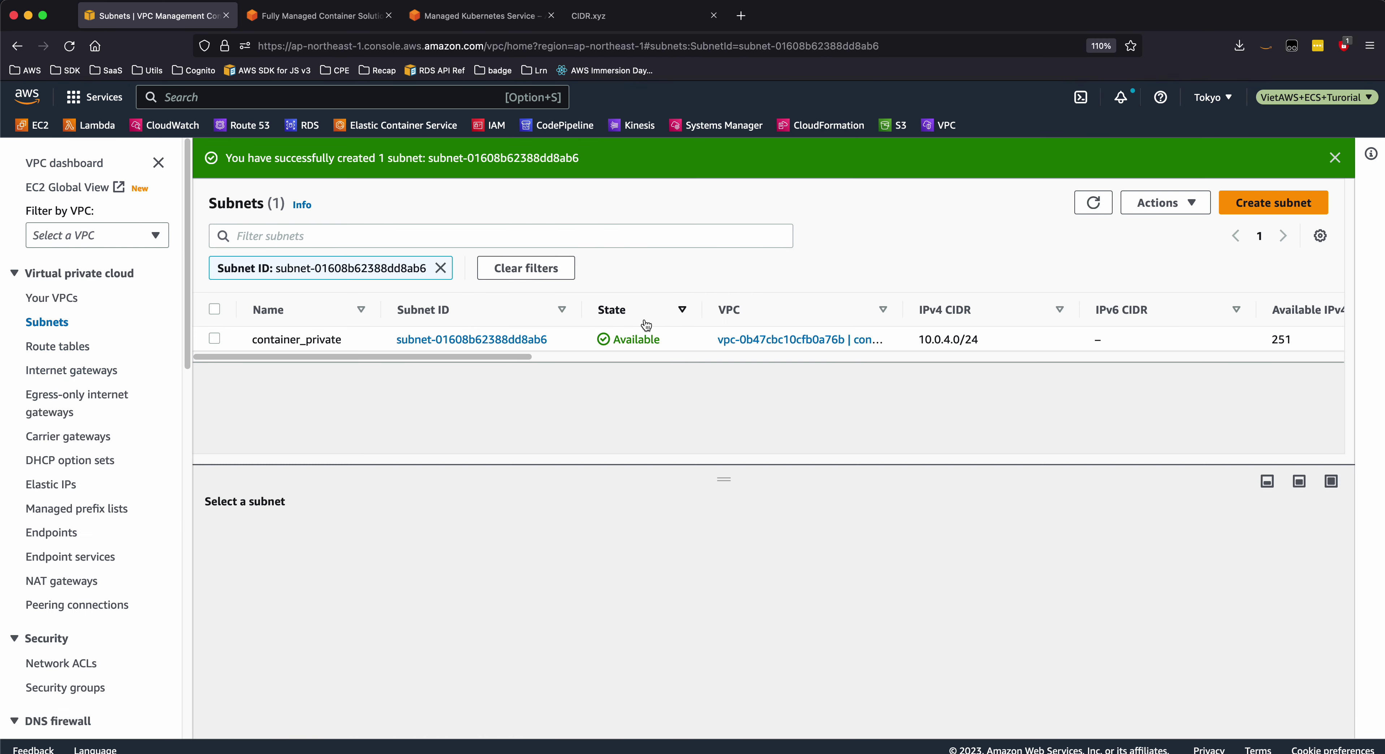
Show all subnets and rename the container_private subnet to container_private_az2
left_click(440, 267)
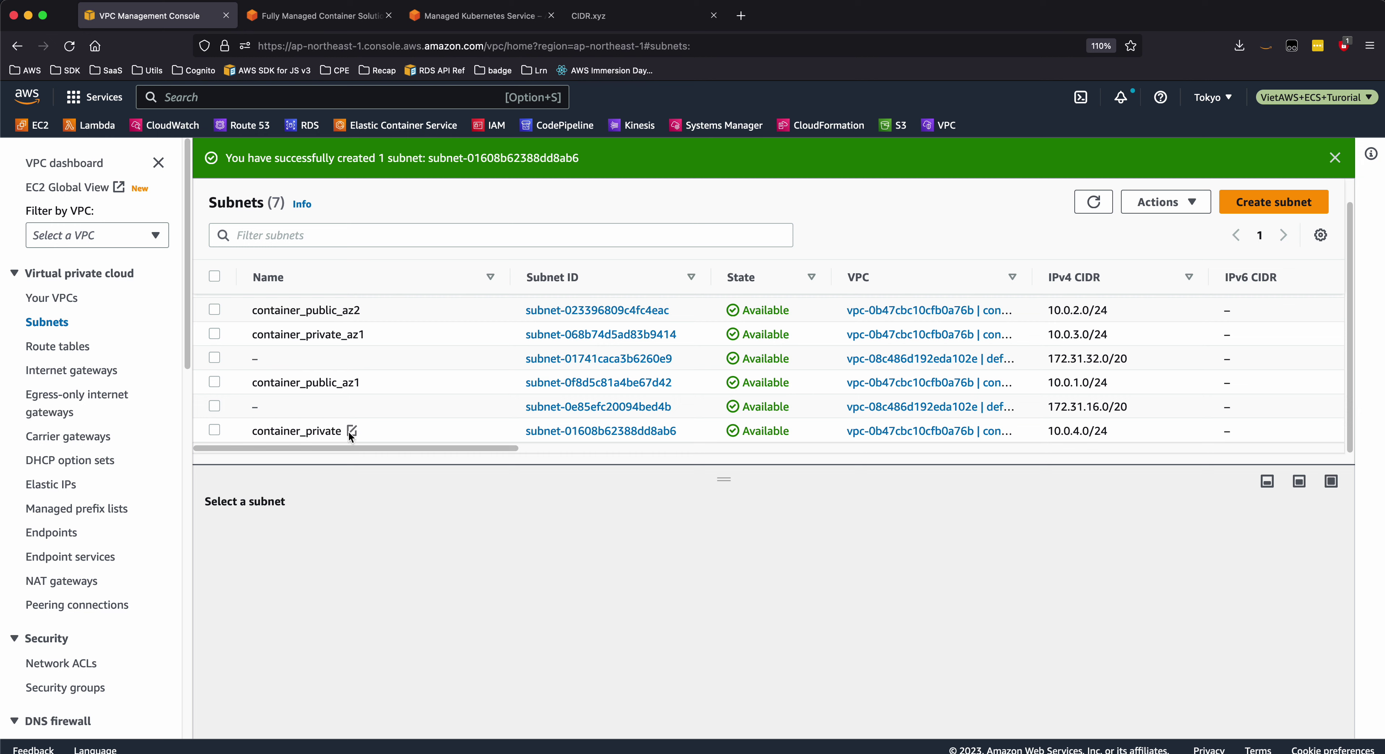
left_click(352, 431)
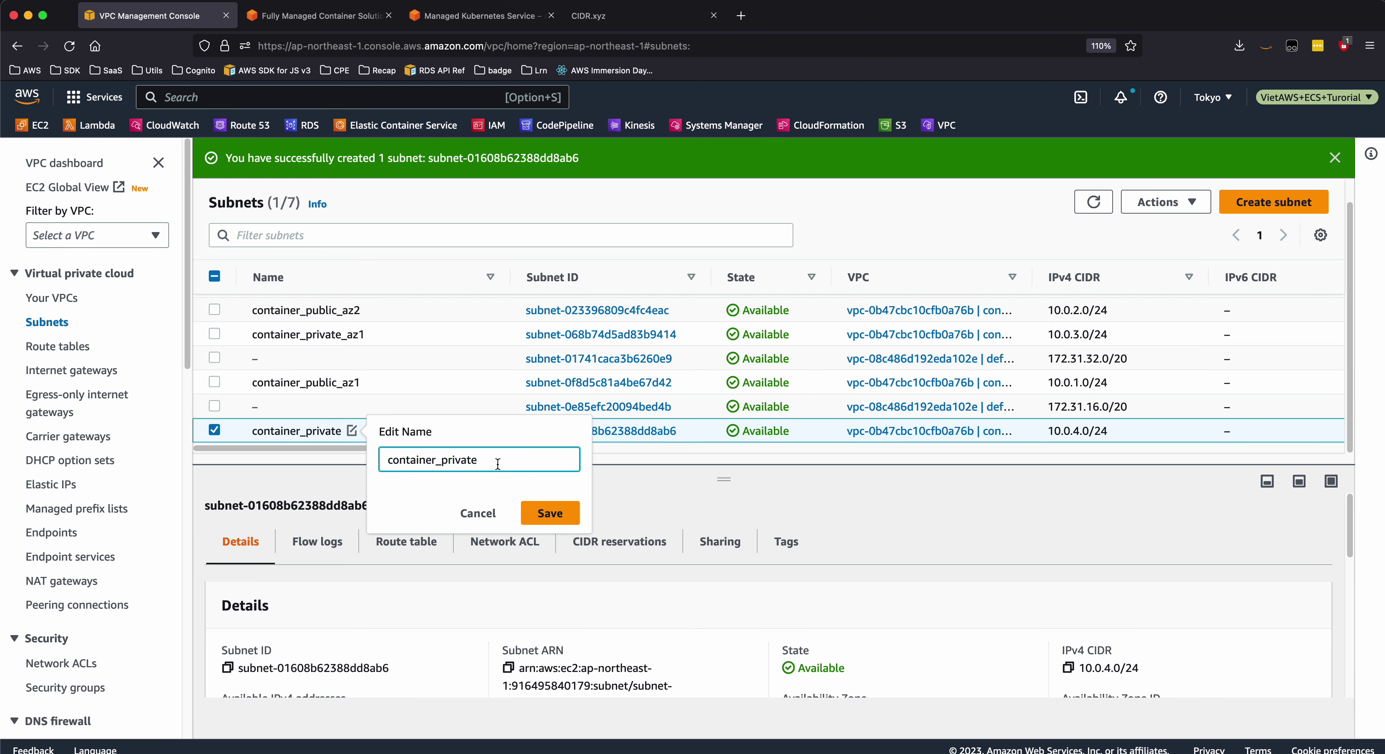
type("_az2")
left_click(545, 510)
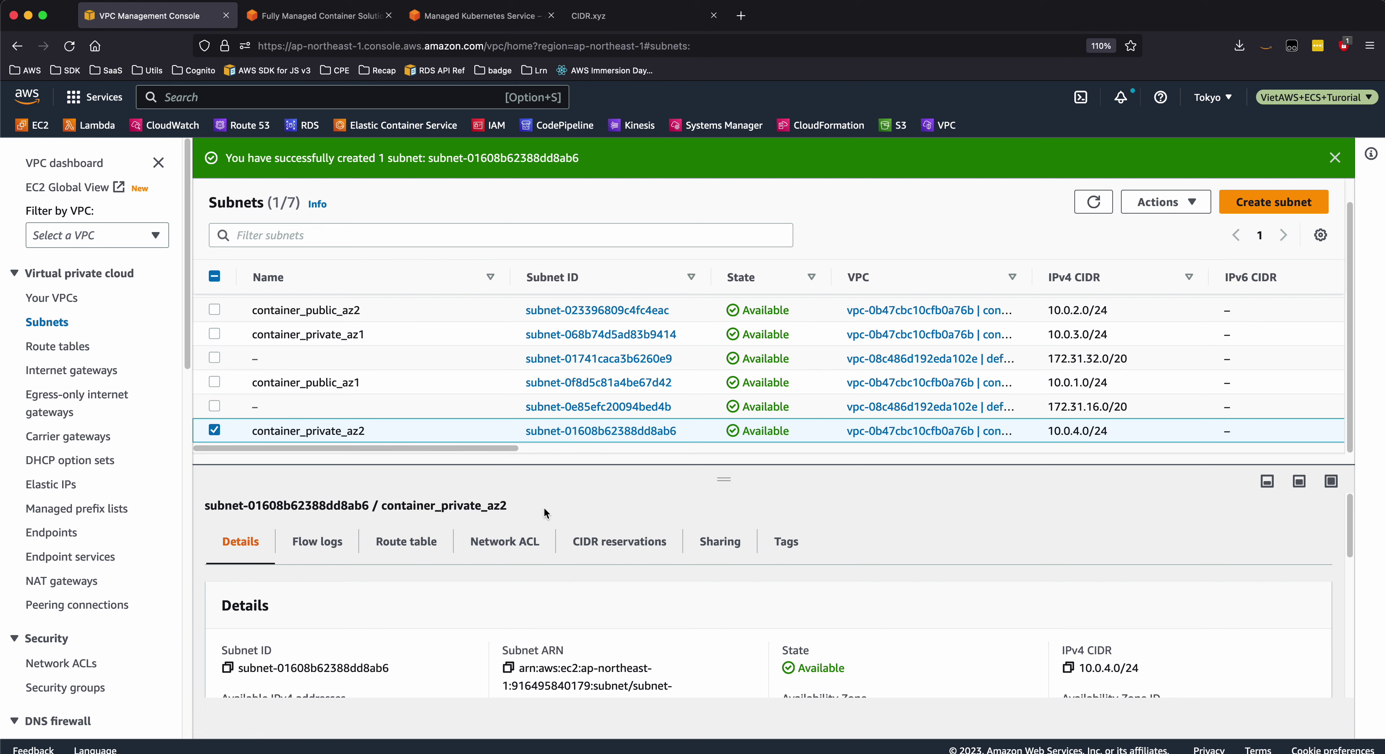
Begin another subnet in continer_vpc and name it container_db_az1
left_click(1274, 201)
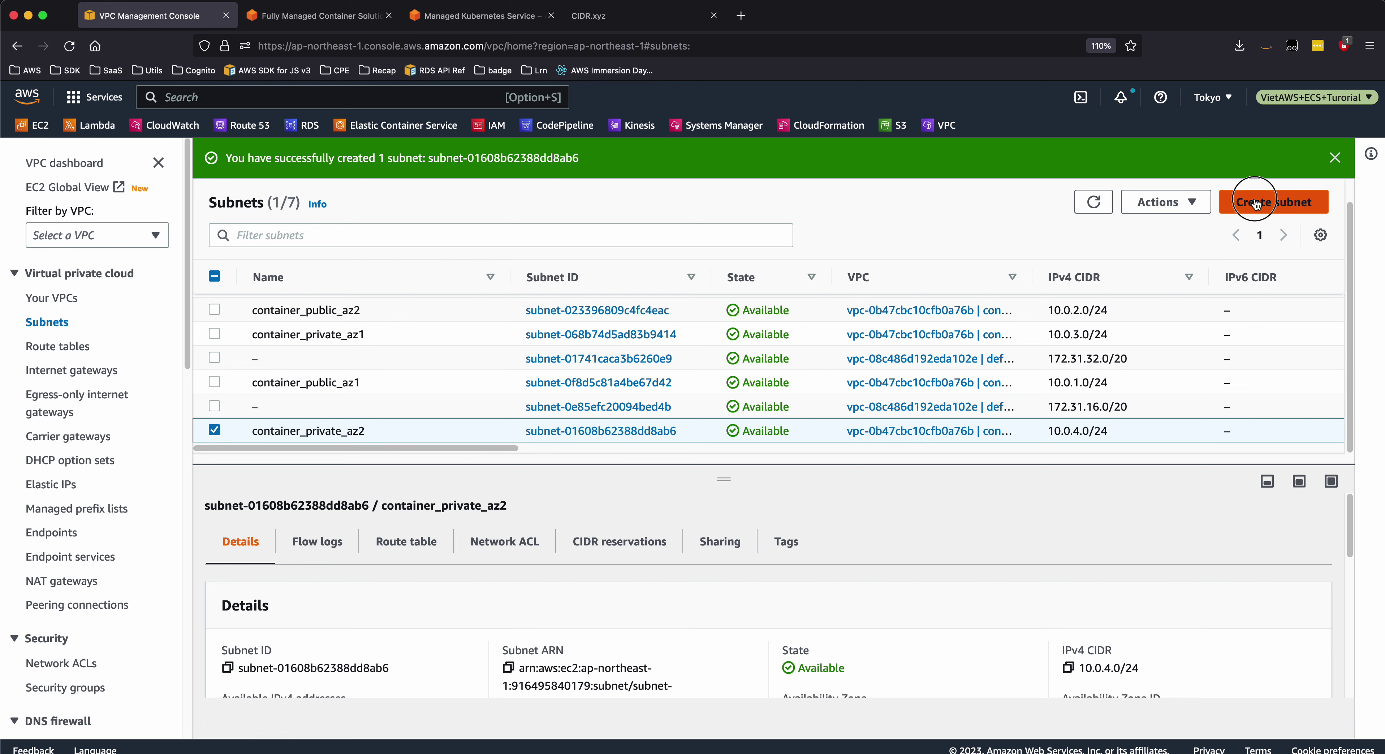
left_click(341, 338)
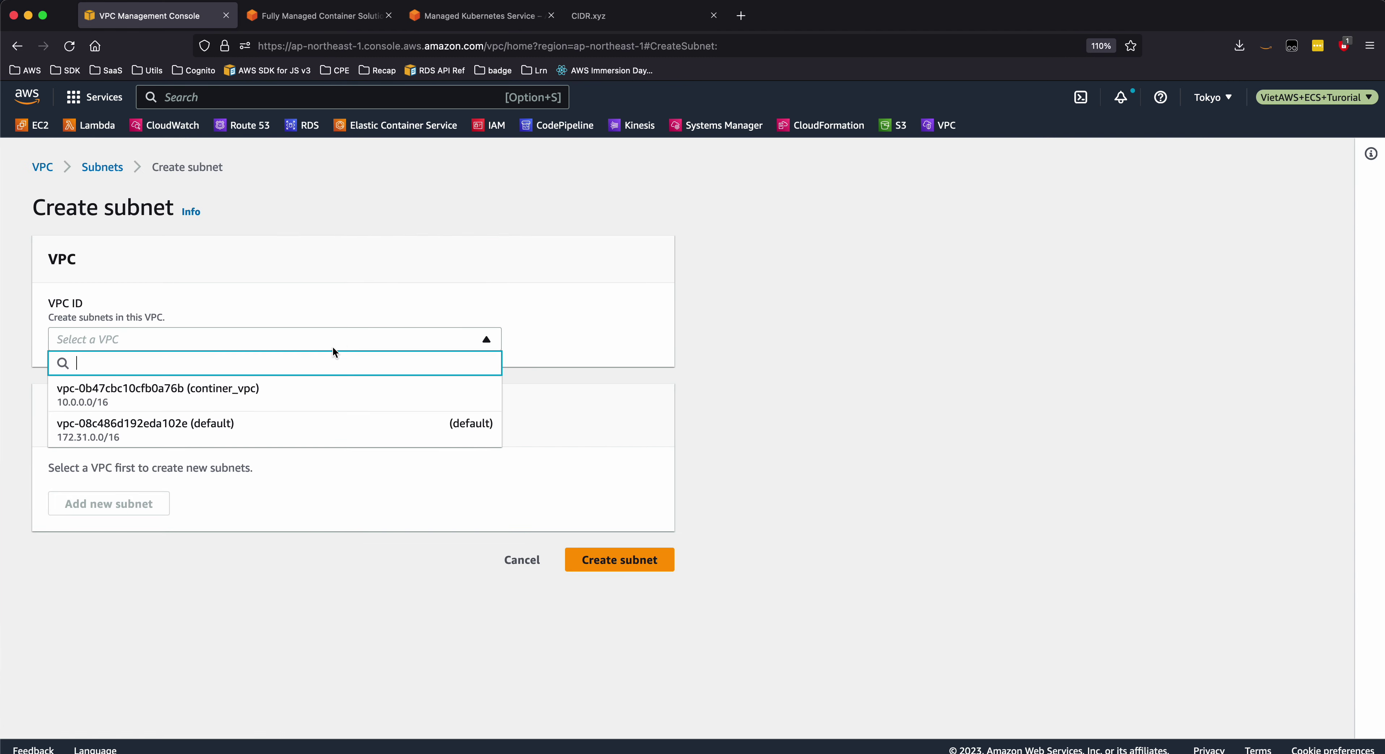
left_click(284, 398)
left_click(194, 600)
type("container_db_az1")
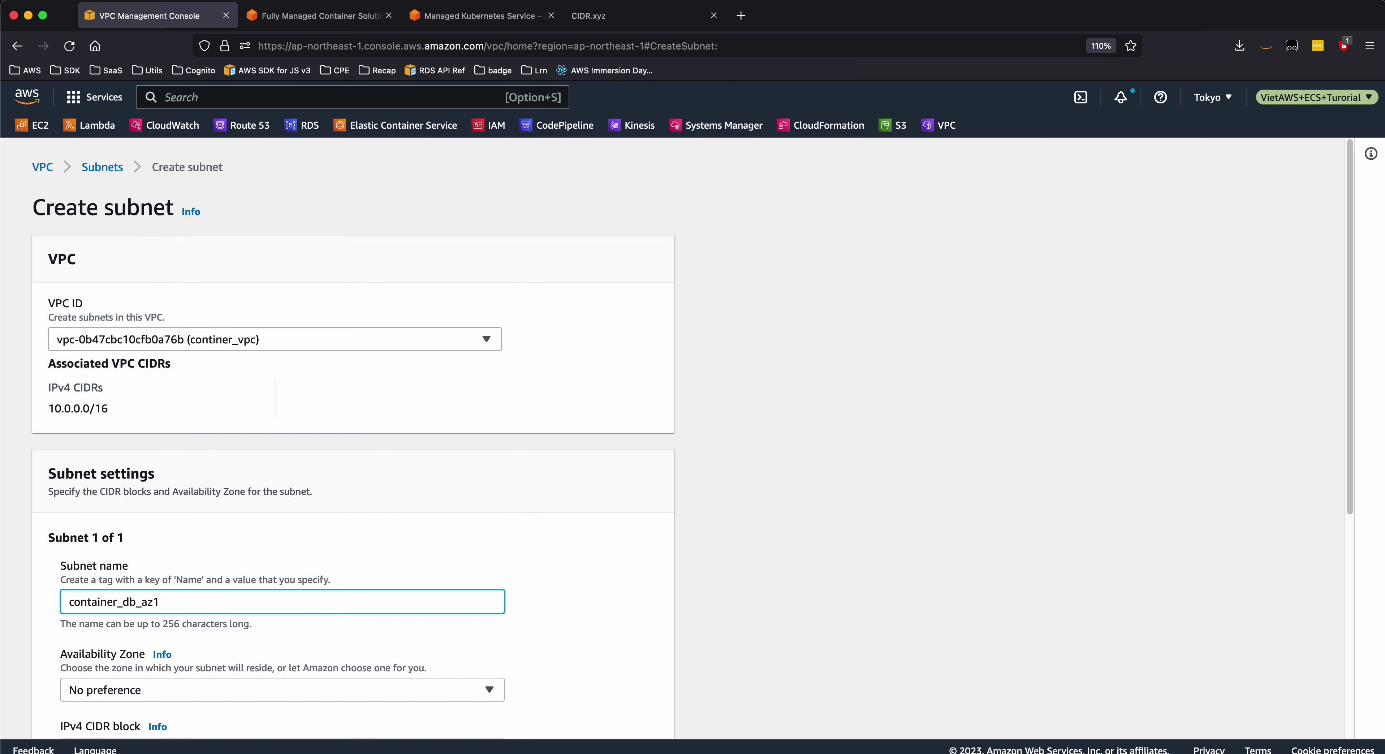
Assign the container_db_az1 subnet to availability zone ap-northeast-1a
scroll(233, 674, "down", 2)
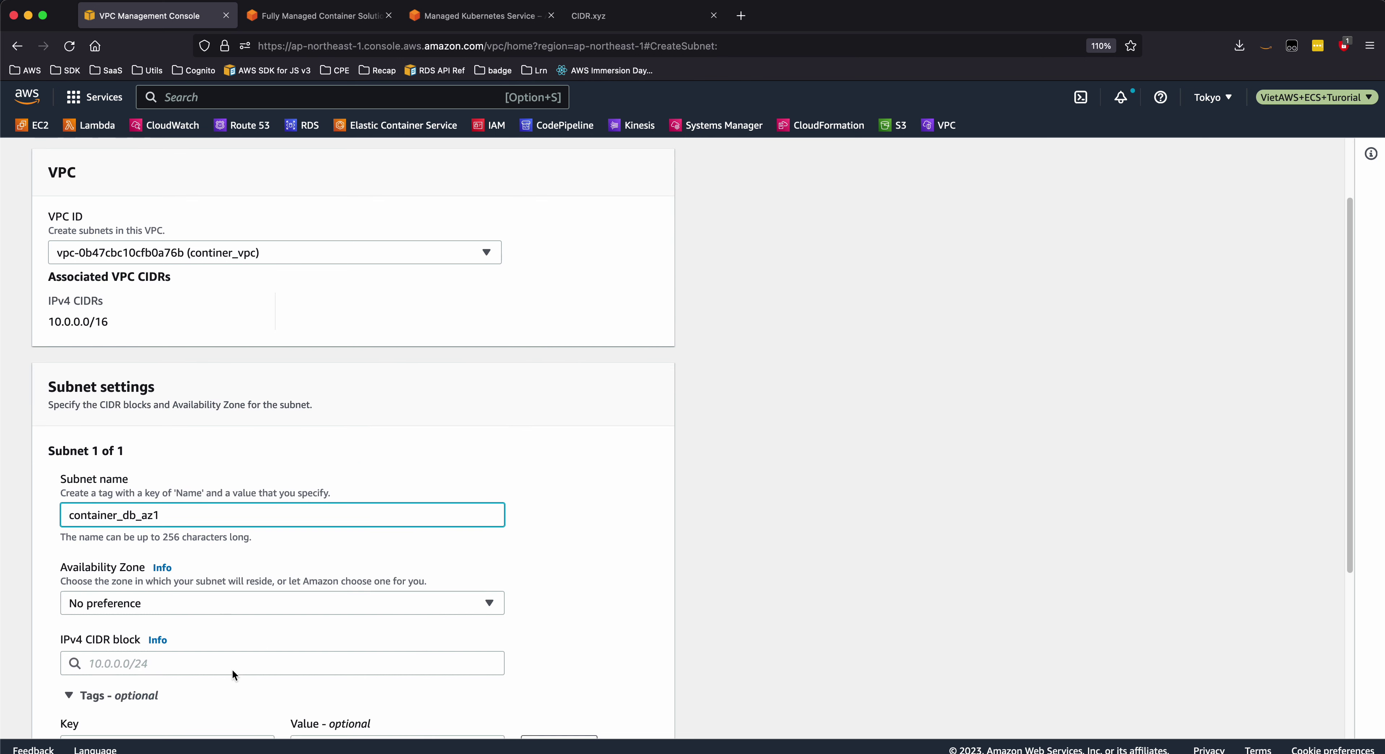
left_click(245, 605)
left_click(252, 479)
left_click(242, 602)
left_click(243, 495)
Set the container_db_az1 subnet's IPv4 CIDR block to 10.0.5.0/24 and create the subnet
scroll(260, 620, "down", 2)
left_click(185, 570)
type("10.0.")
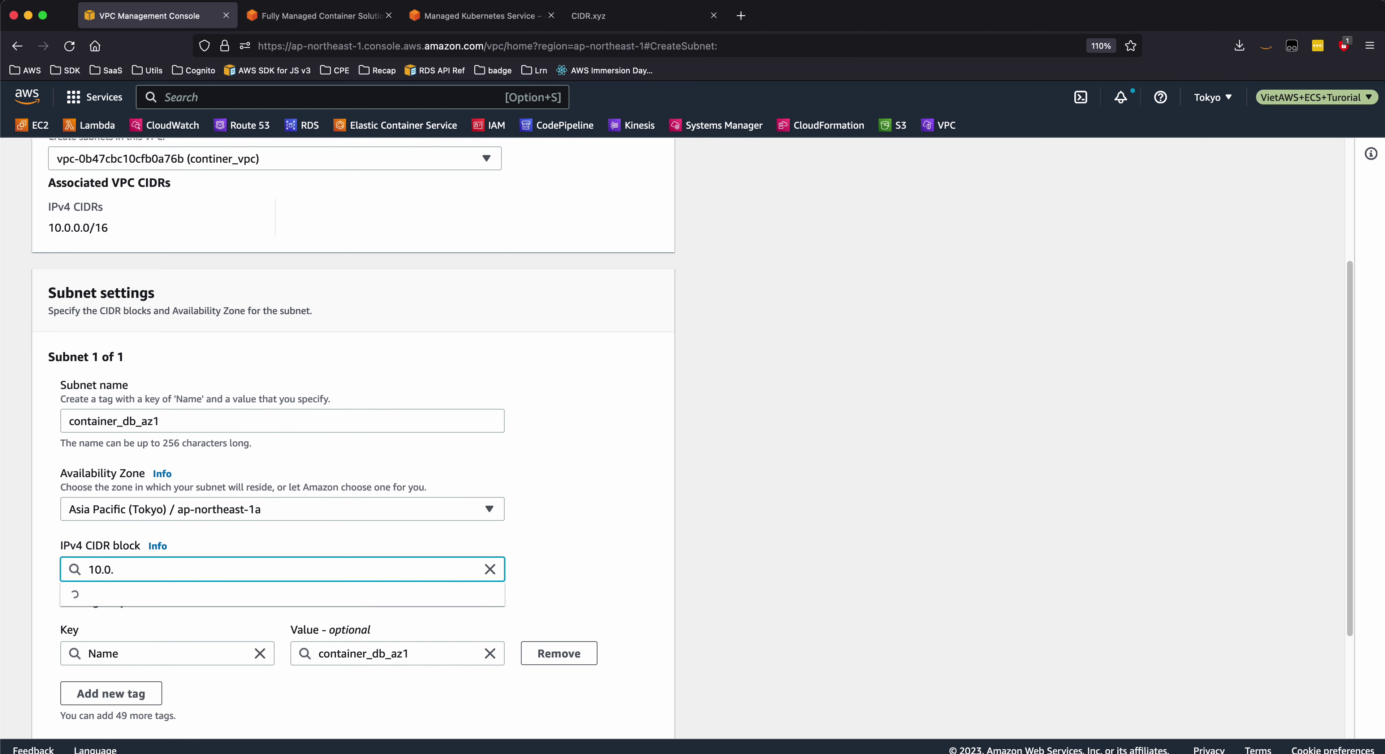
type("5.0/24")
scroll(418, 659, "down", 2)
left_click(431, 657)
scroll(446, 655, "down", 2)
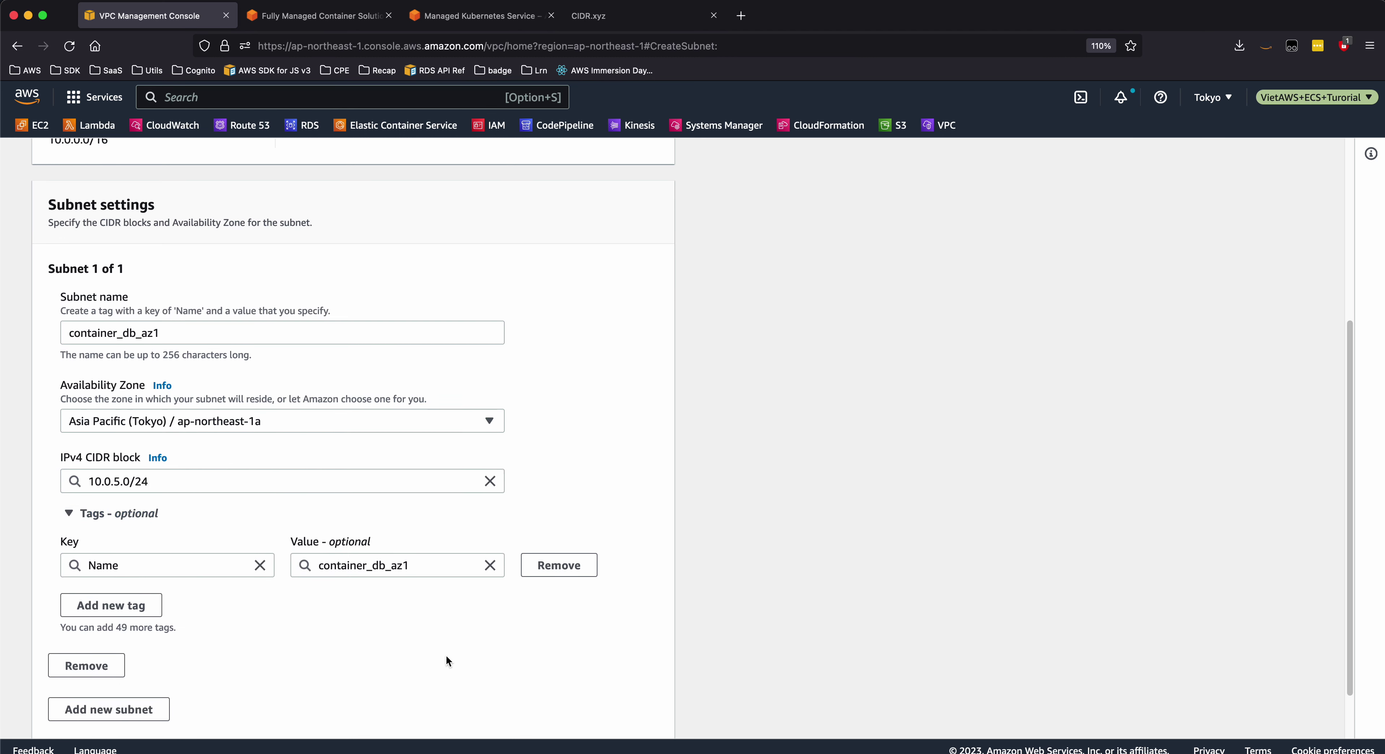
left_click(620, 715)
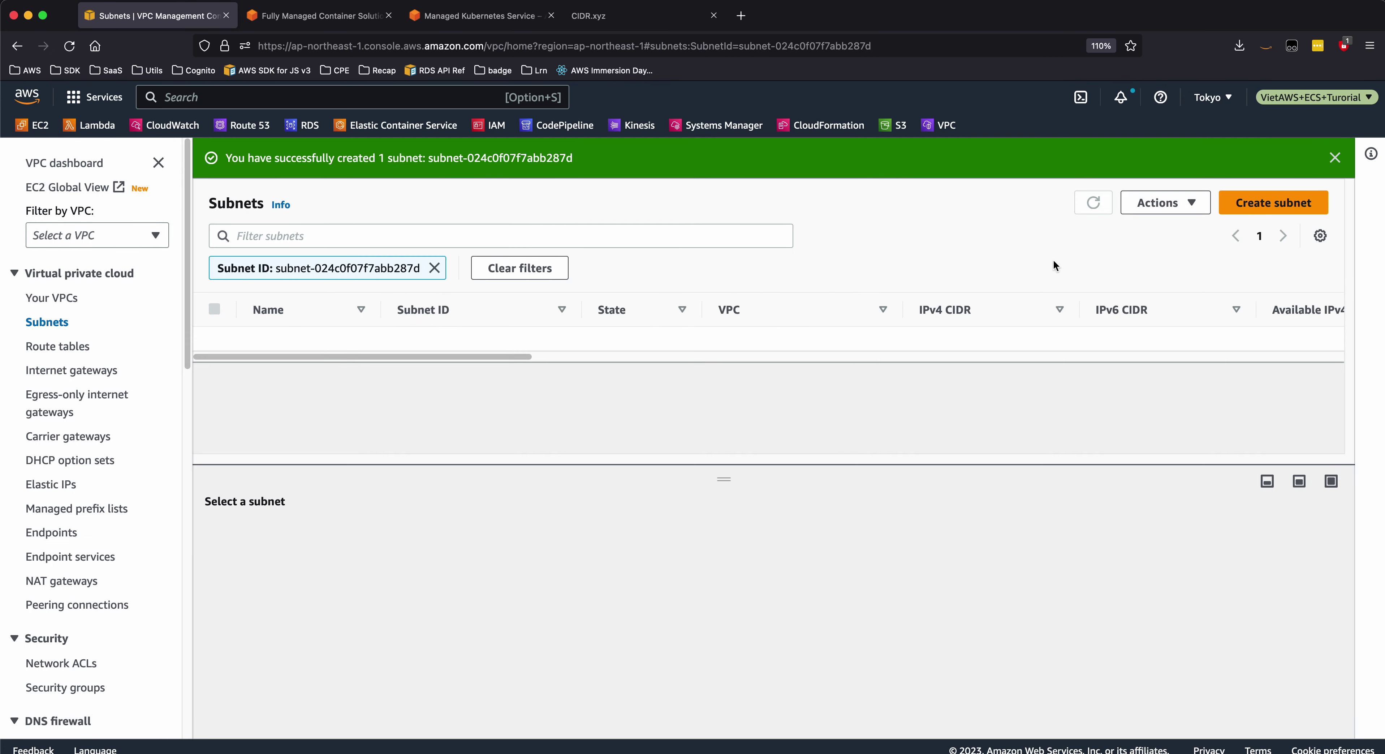
Begin another subnet in continer_vpc and name it container_db_az2
left_click(1256, 218)
left_click(299, 339)
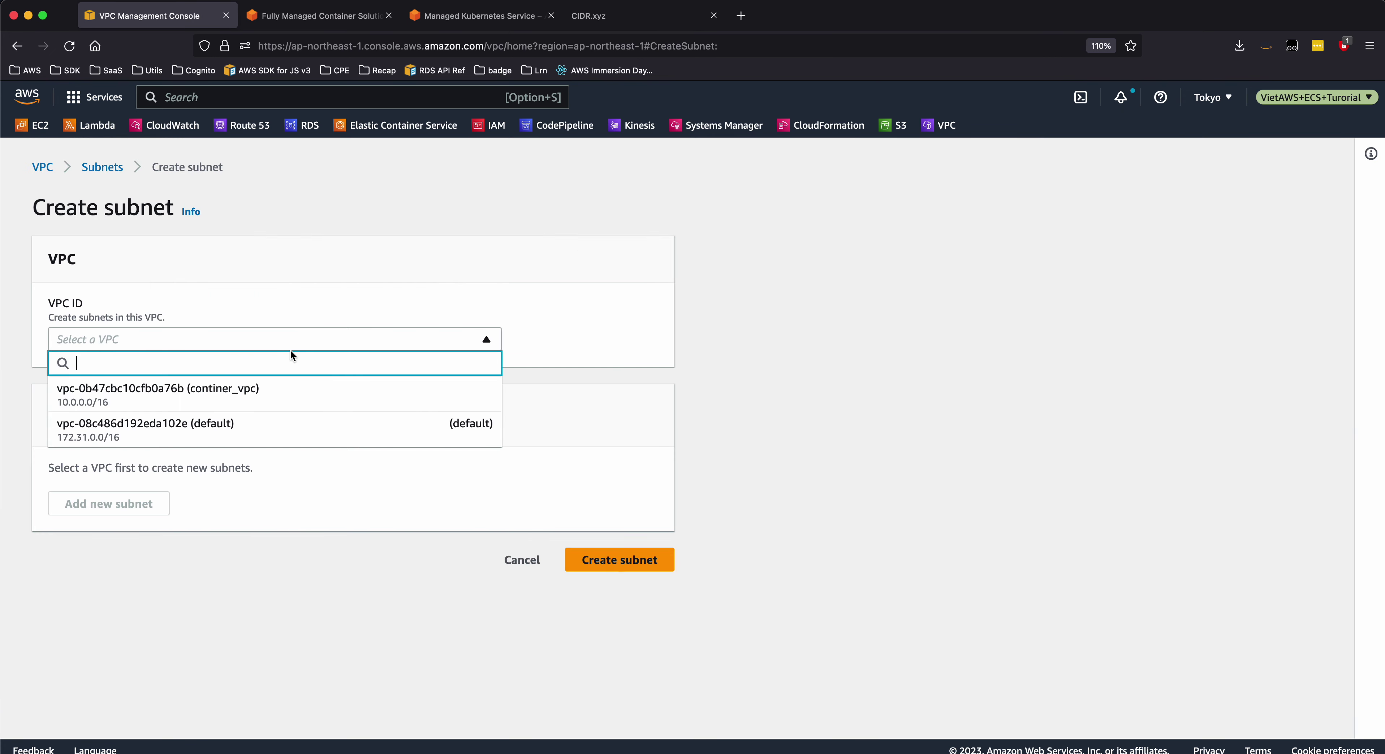
left_click(241, 396)
left_click(192, 605)
type("container_db_az2")
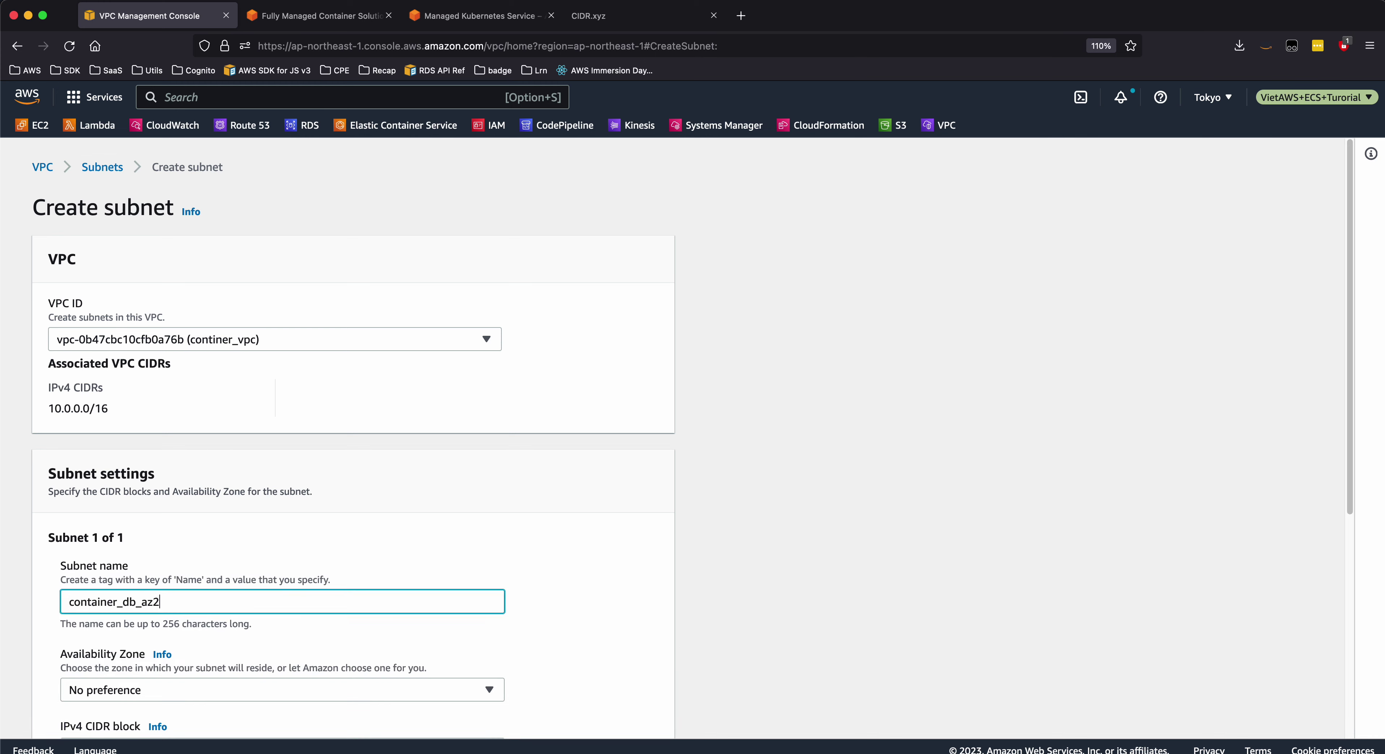
Place the container_db_az2 subnet in ap-northeast-1c with IPv4 CIDR block 10.0.6.0/24 and create it
scroll(208, 597, "down", 2)
left_click(208, 589)
left_click(244, 521)
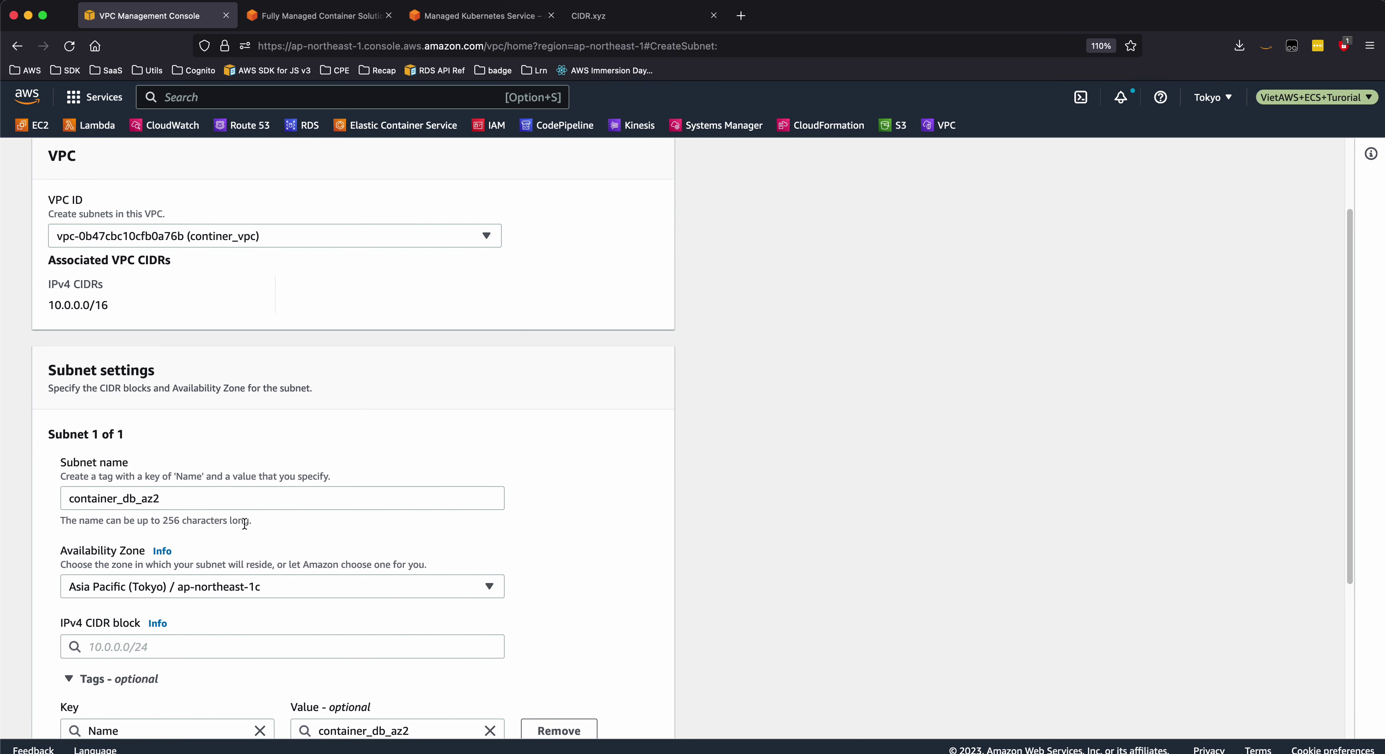
scroll(245, 523, "down", 3)
left_click(207, 488)
type("10")
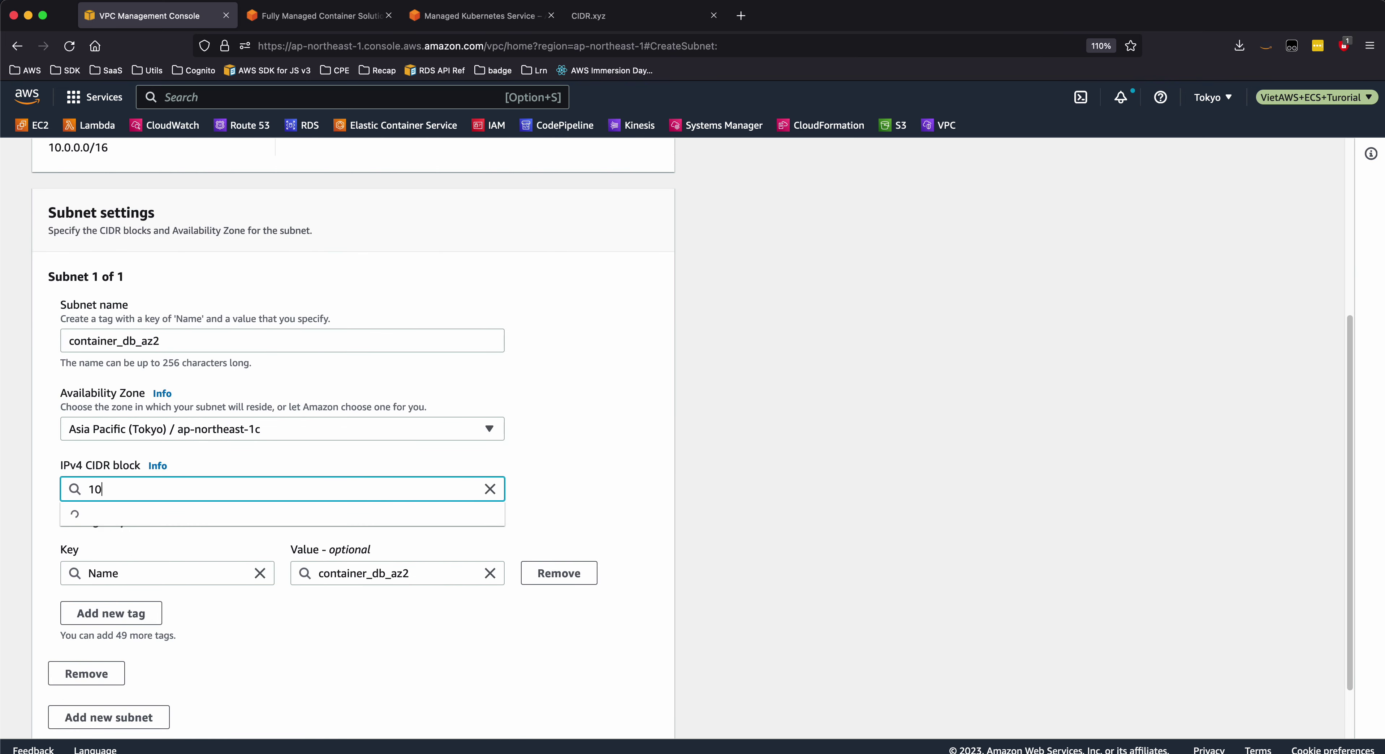
type(".0.6.0/24")
scroll(723, 624, "down", 2)
left_click(724, 624)
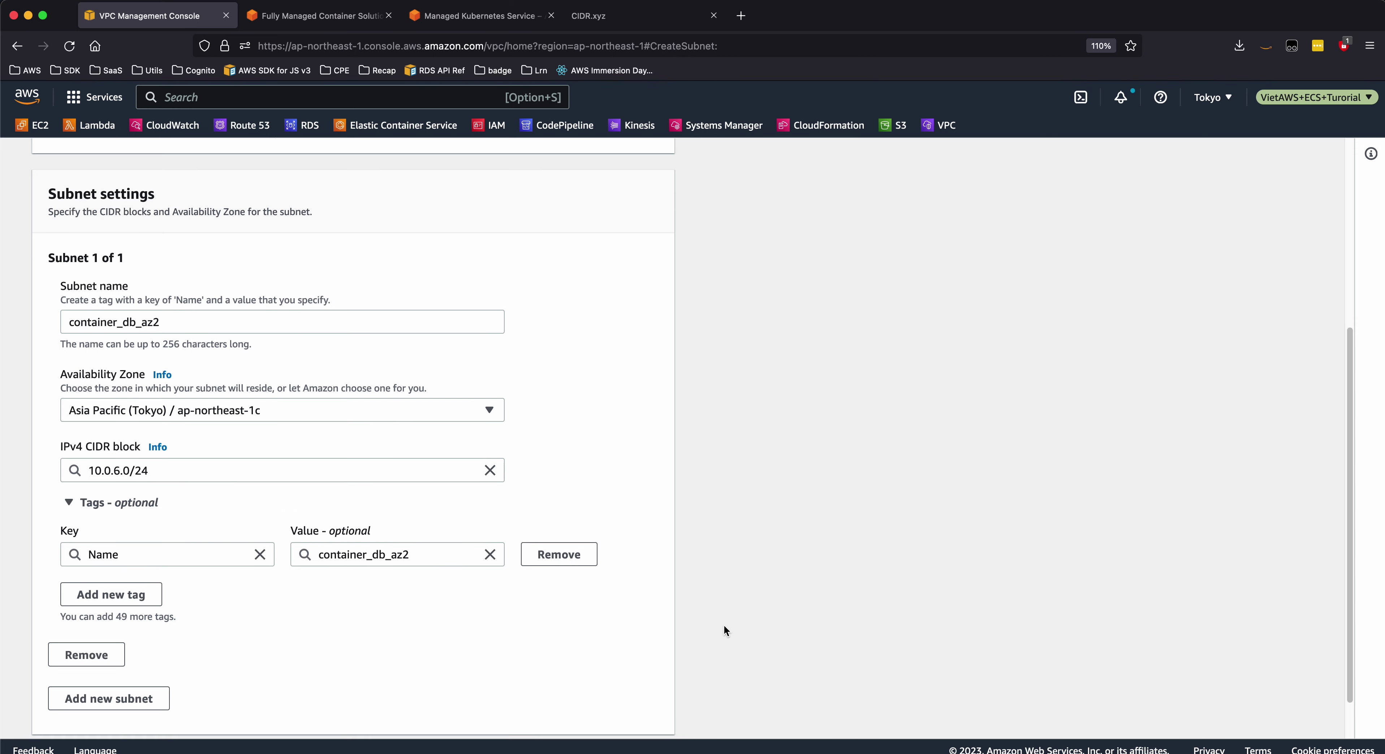
left_click(650, 712)
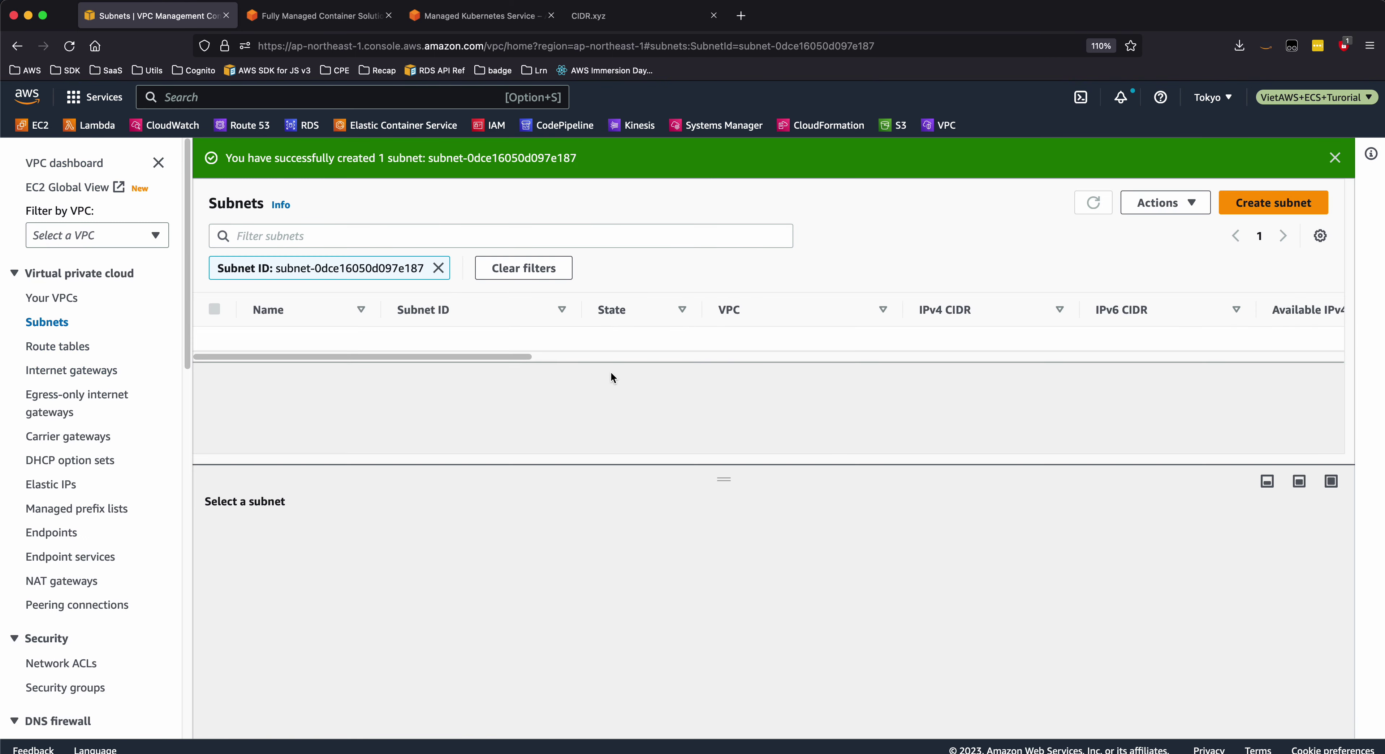
Filter the subnet list to the VPC continer_vpc and widen the VPC and Name columns
left_click_drag(904, 310, 976, 320)
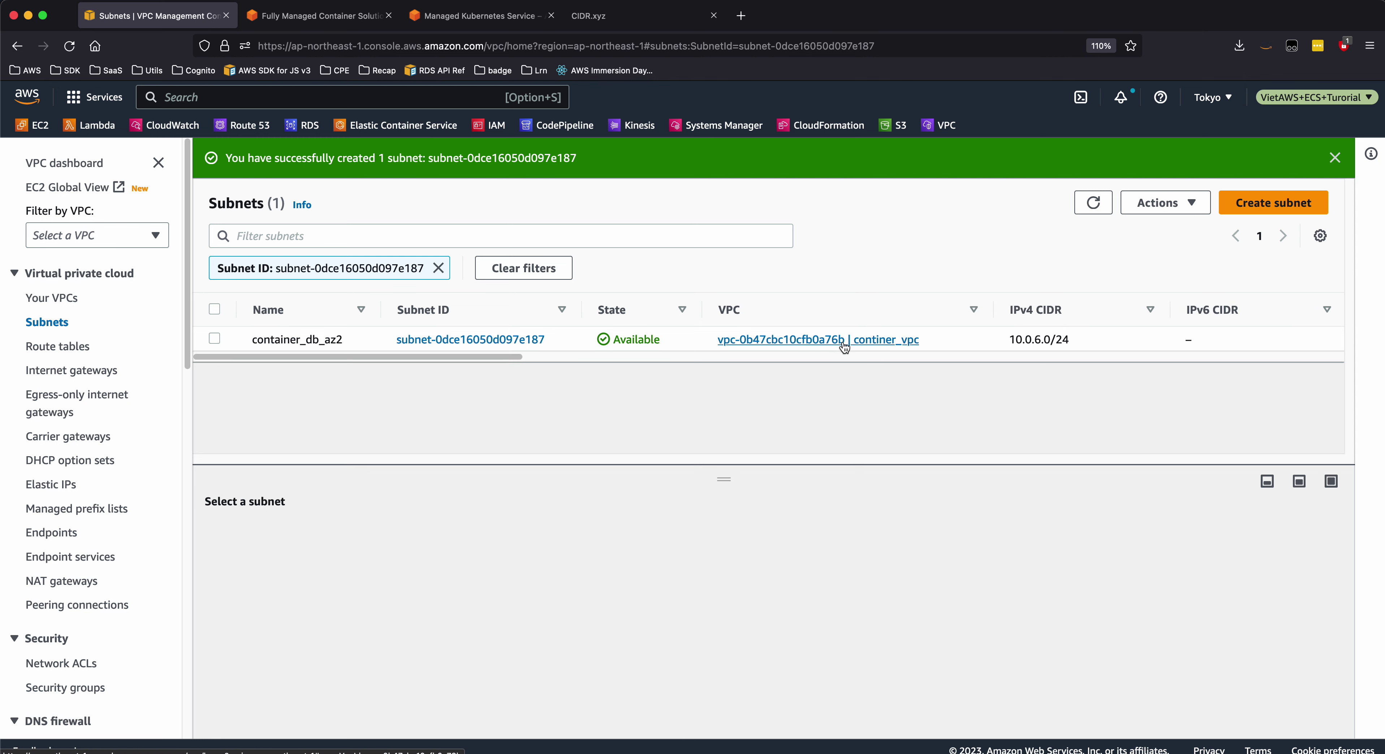
left_click(438, 267)
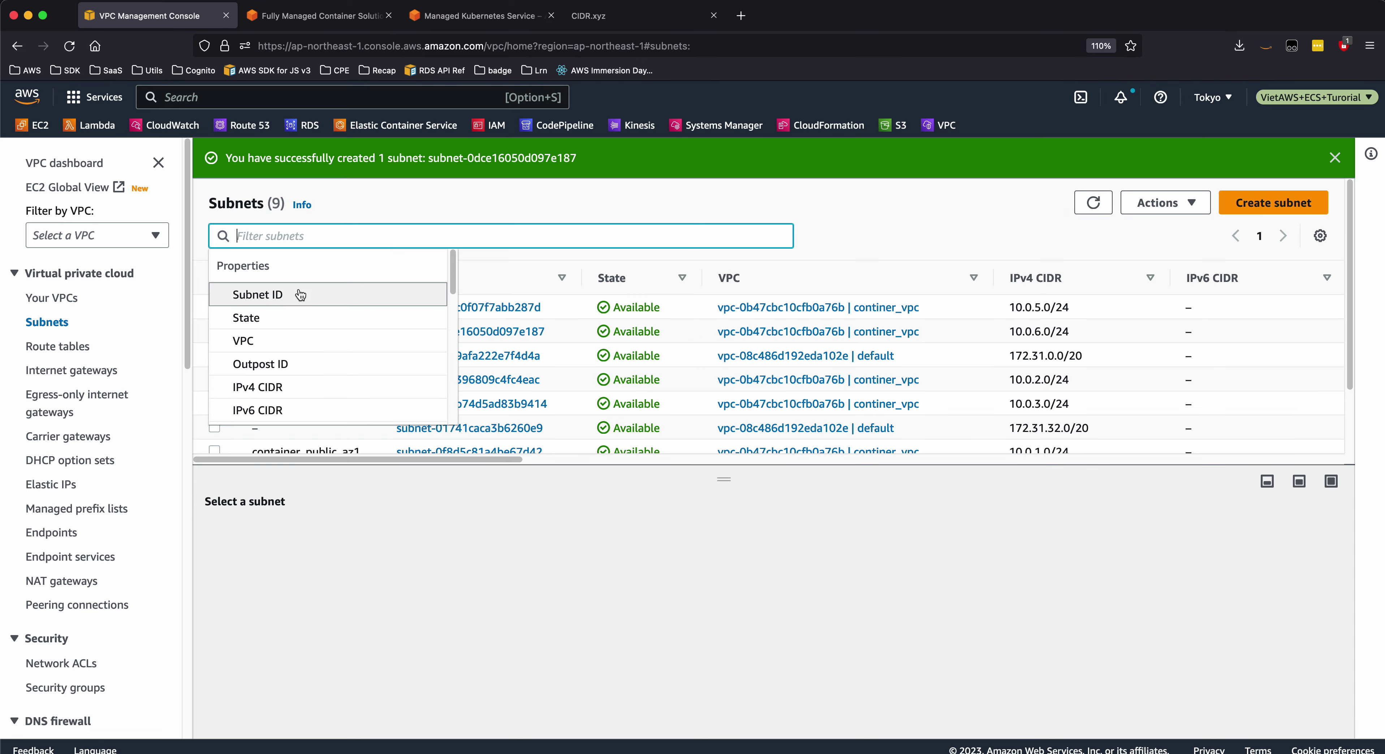
left_click(256, 341)
left_click(348, 296)
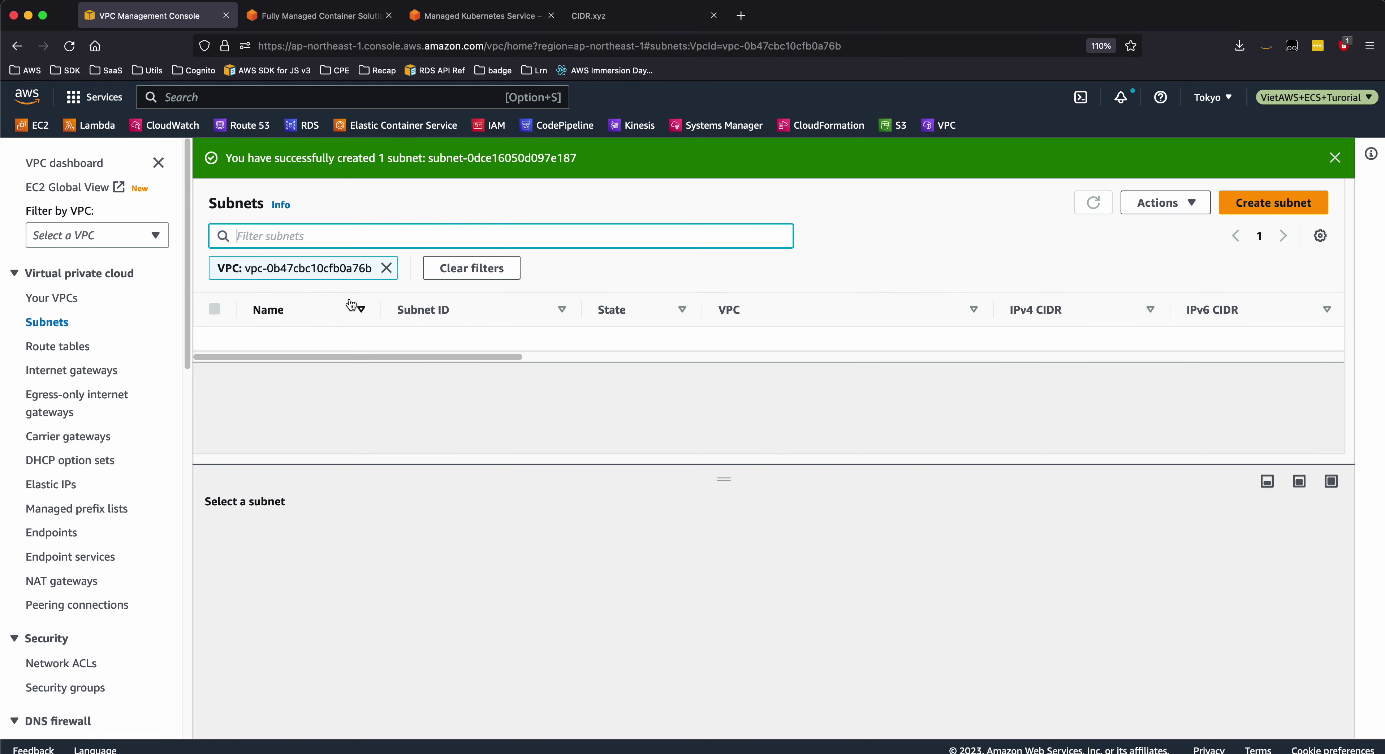
left_click_drag(382, 310, 503, 312)
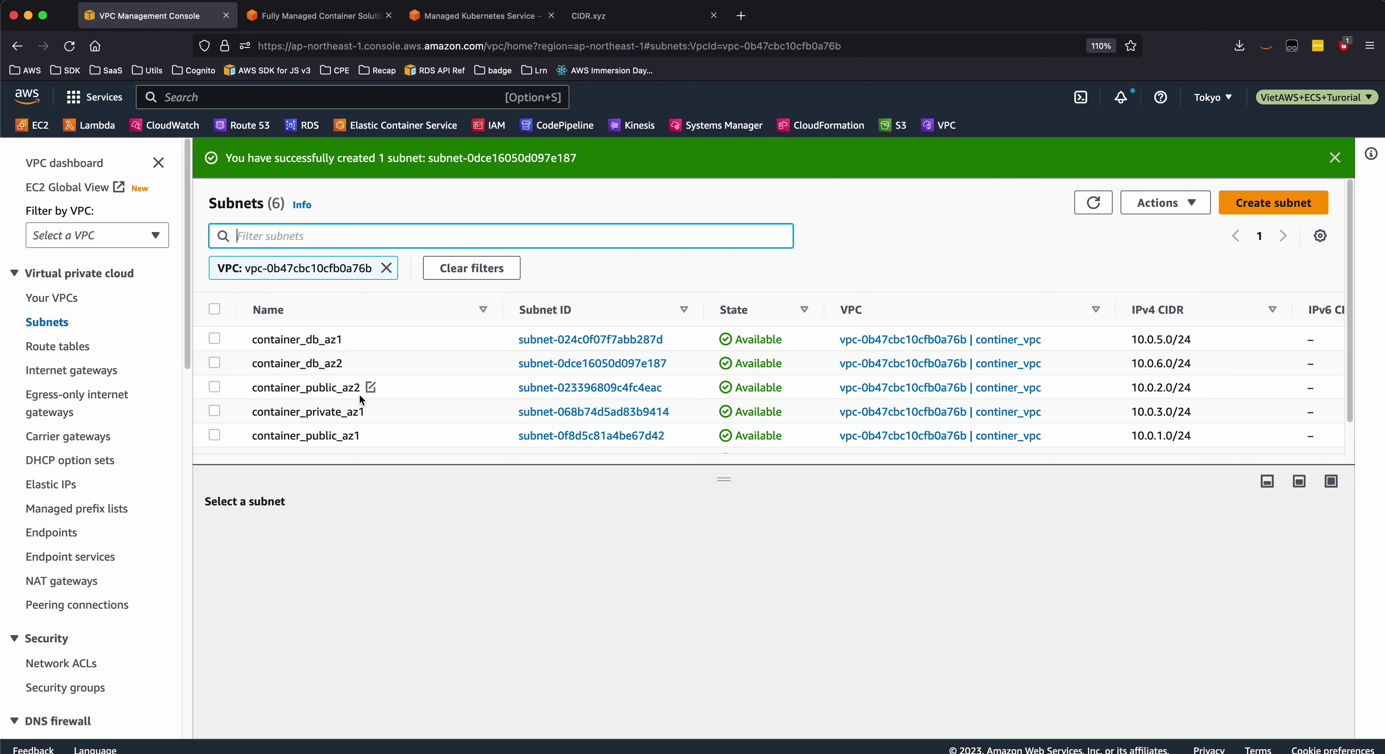
Sort the VPC's subnets by IPv4 CIDR and check their names against their address ranges
scroll(471, 396, "down", 1)
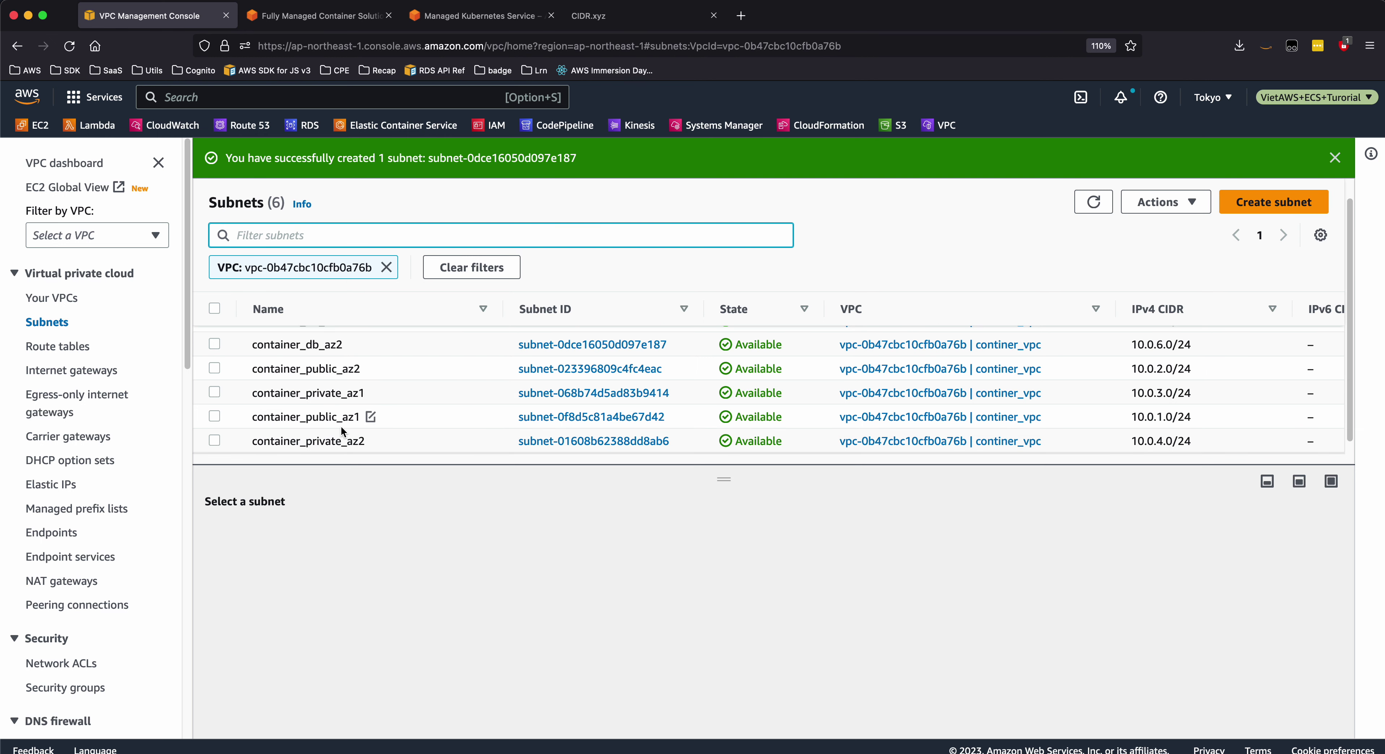
scroll(1139, 425, "up", 1)
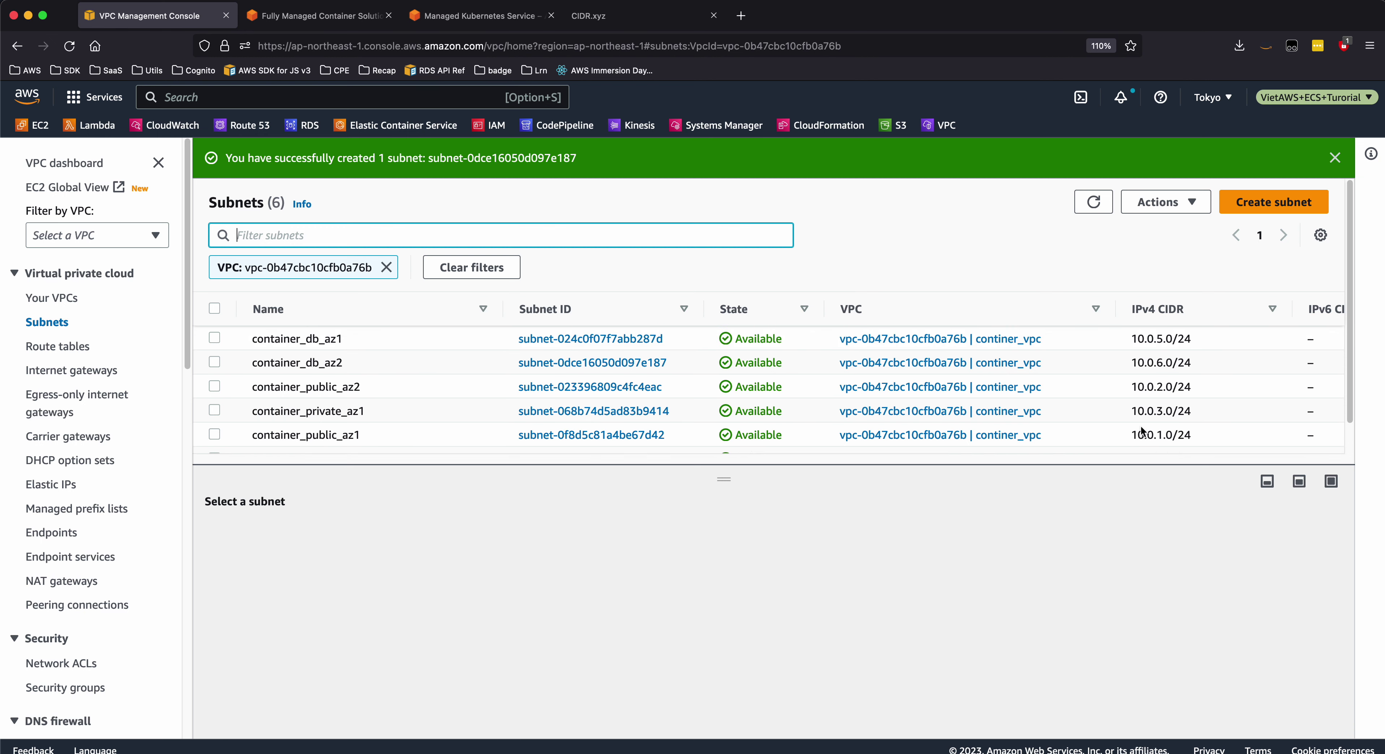
left_click(1157, 310)
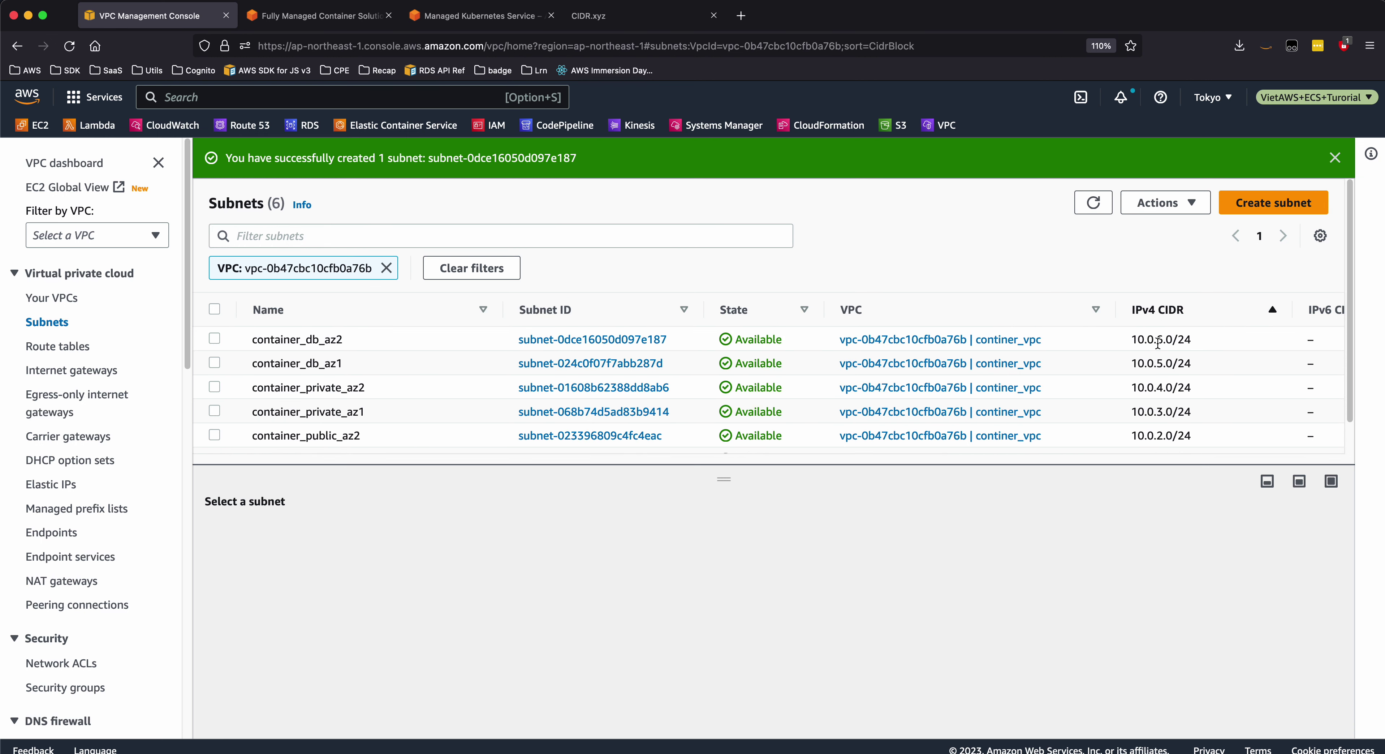
scroll(1175, 433, "down", 1)
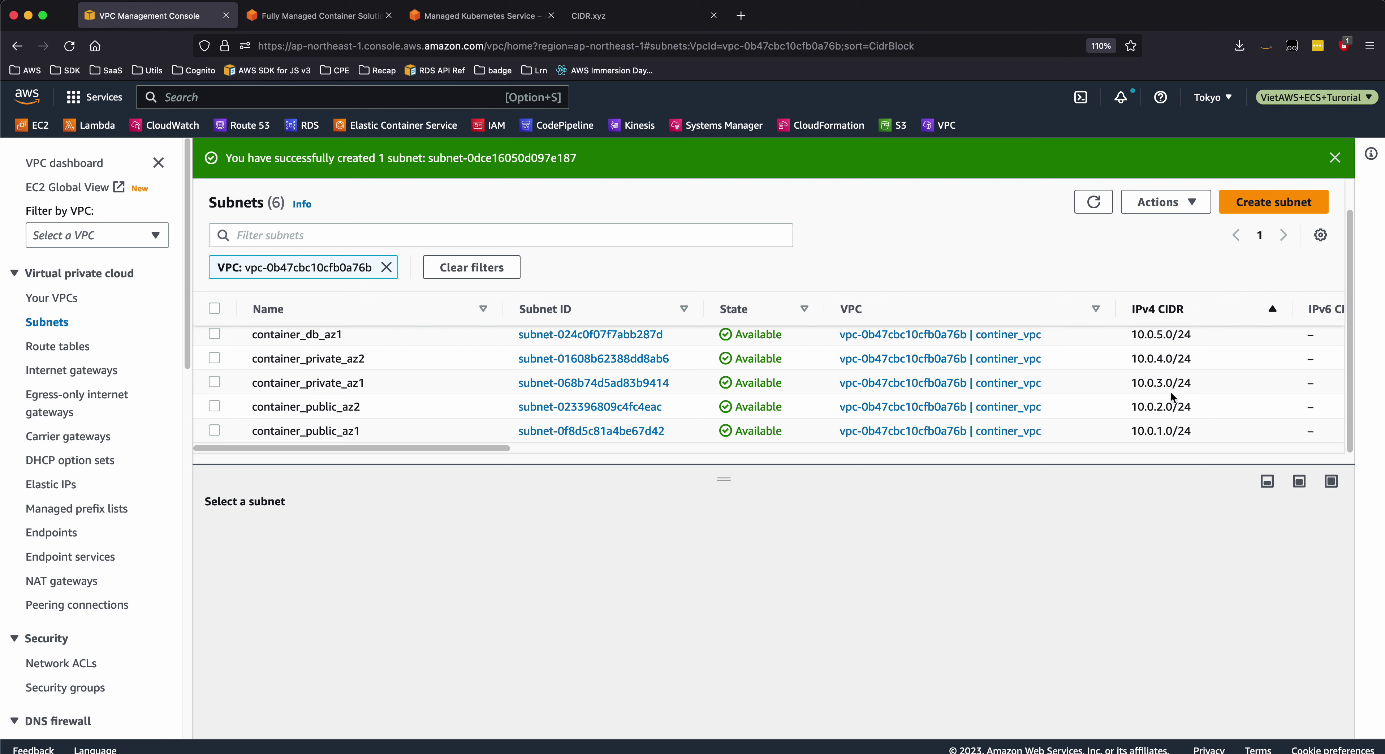
scroll(1167, 356, "up", 1)
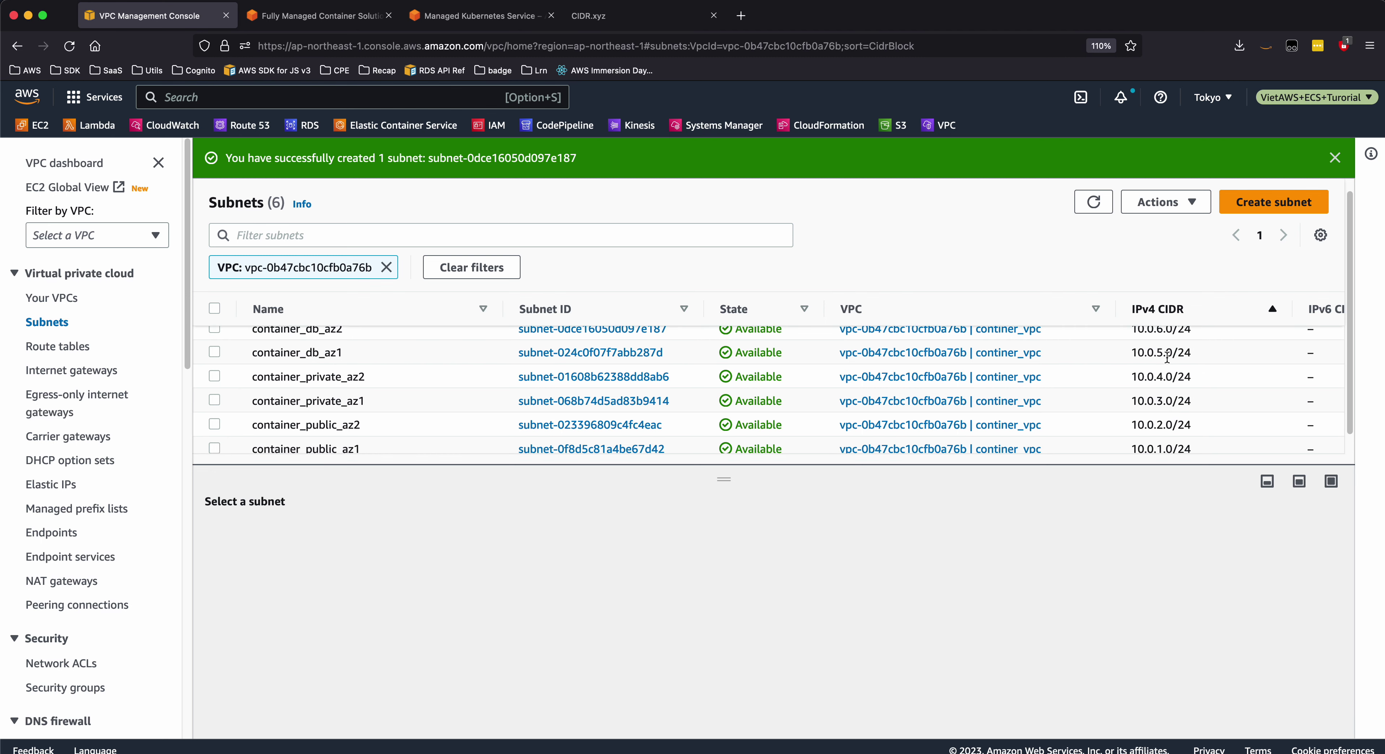
Start a new internet gateway, consulting the network diagram overlaid on the terminal for the IGW's place before returning to the browser
left_click(89, 376)
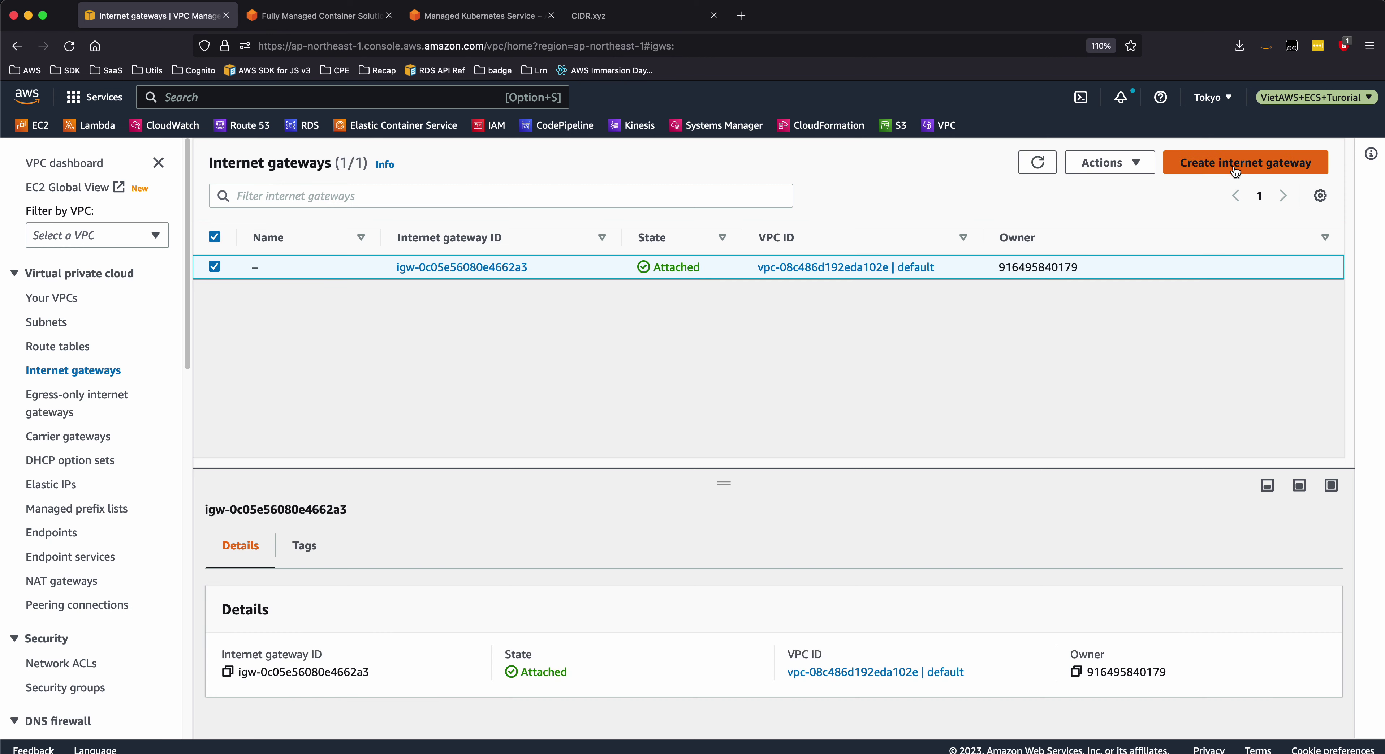
left_click(1237, 163)
key("super+Tab")
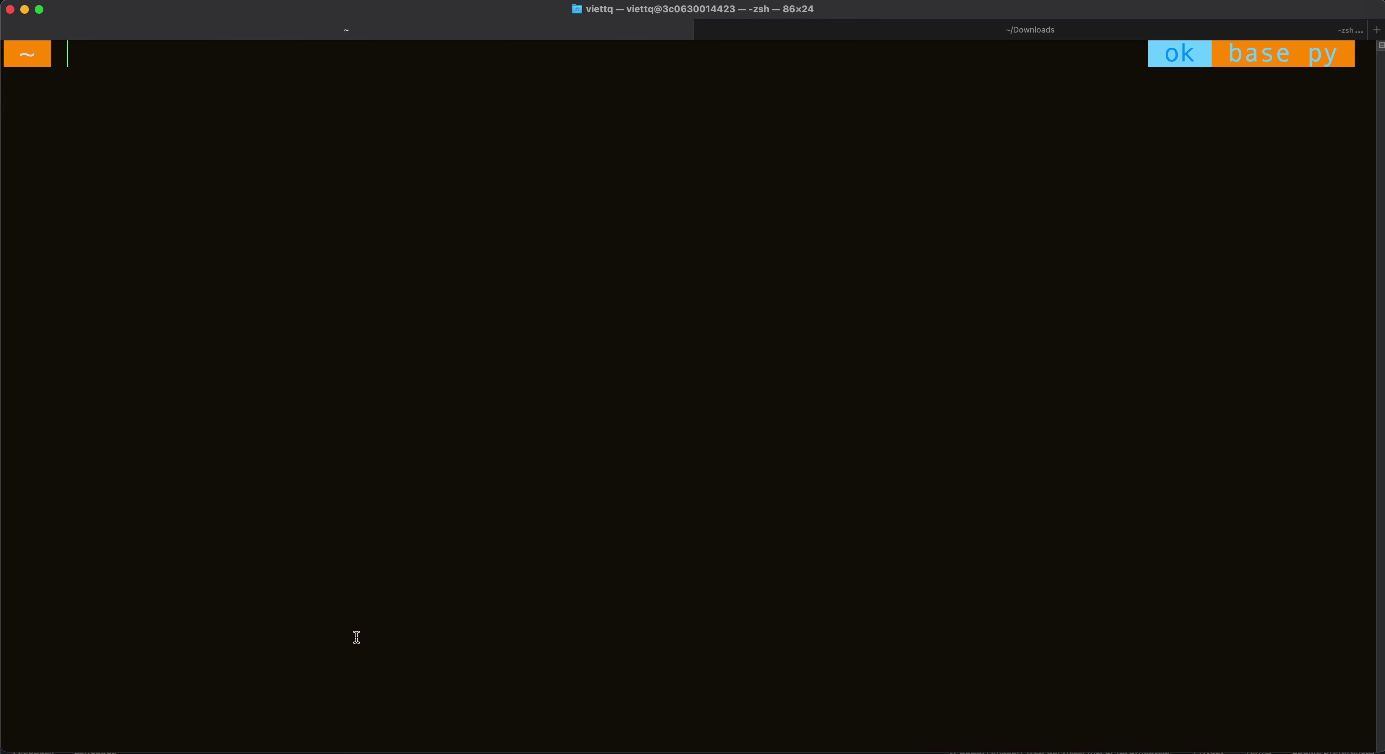
key("ctrl+alt+super+a")
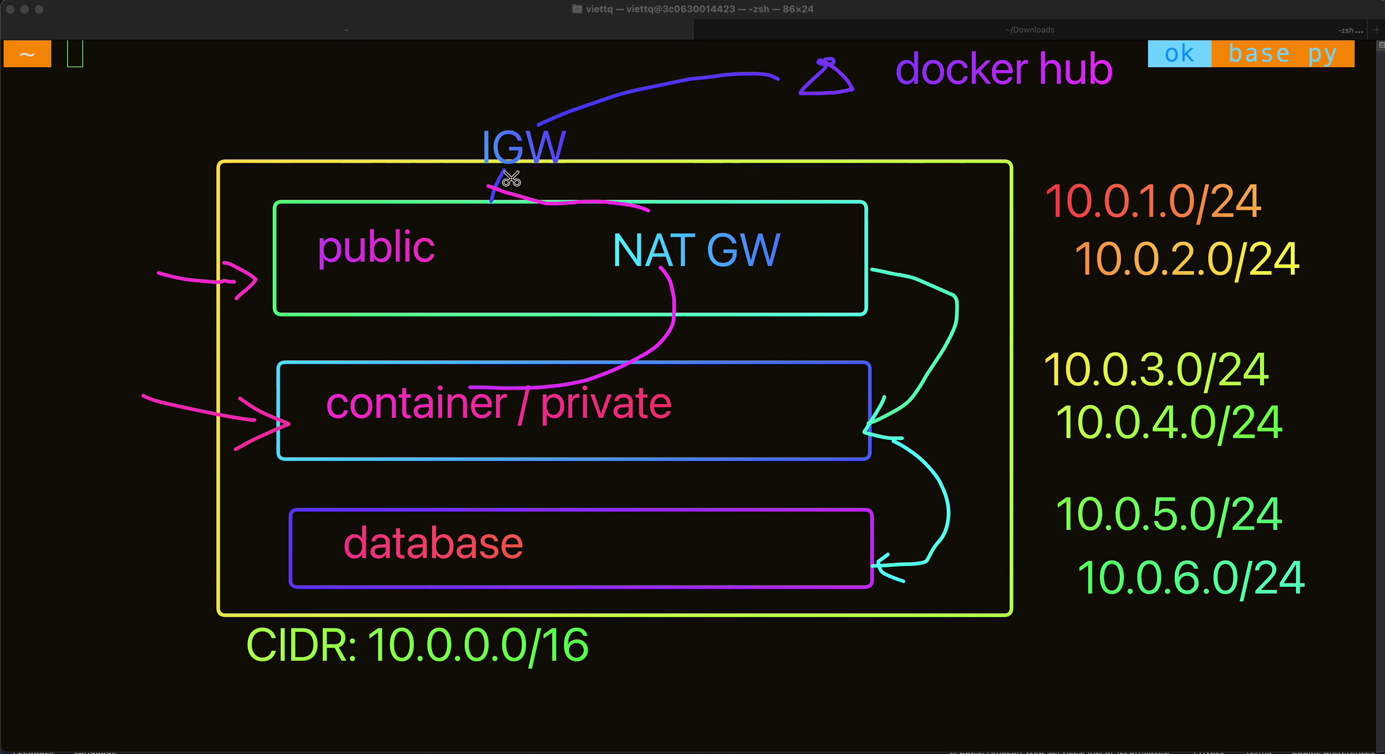
key("ctrl+alt+super+a")
key("super+Tab")
Name the internet gateway container_IGW and create it
left_click(225, 379)
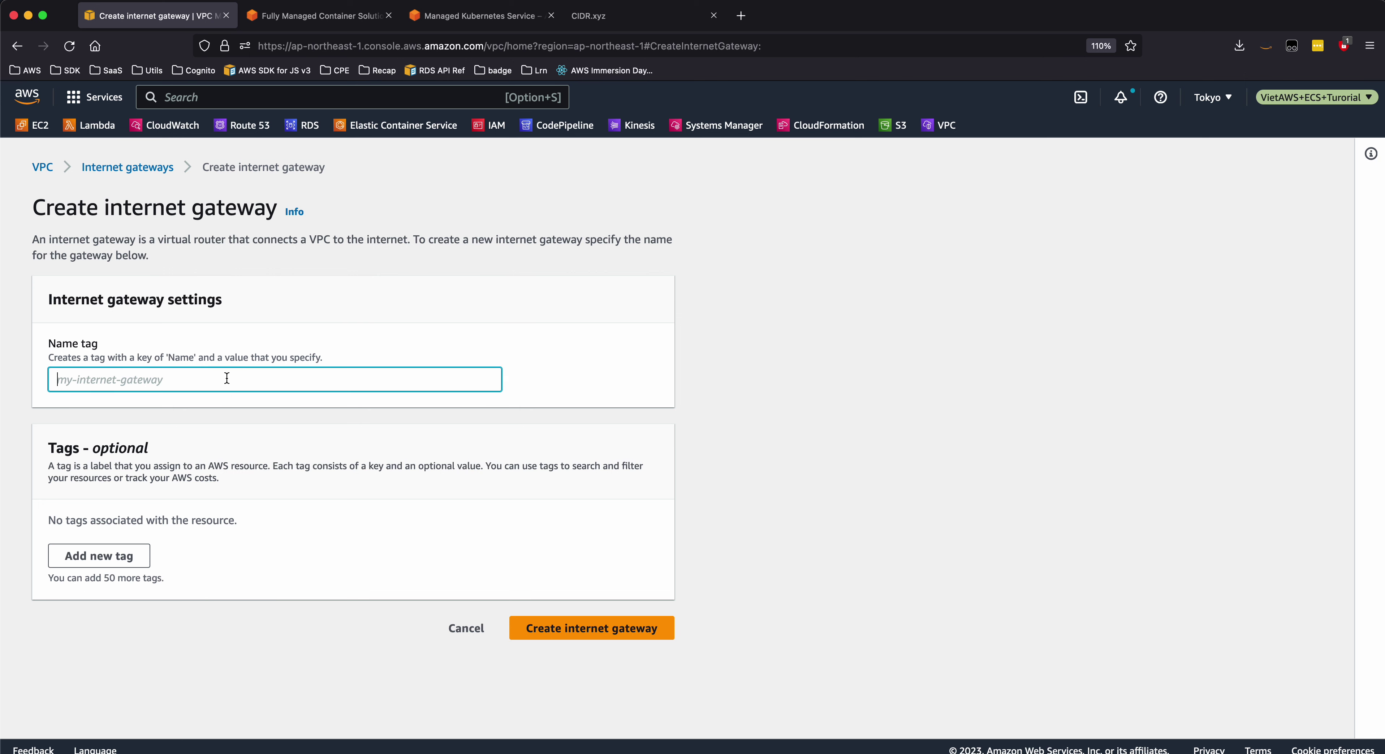
type("container_")
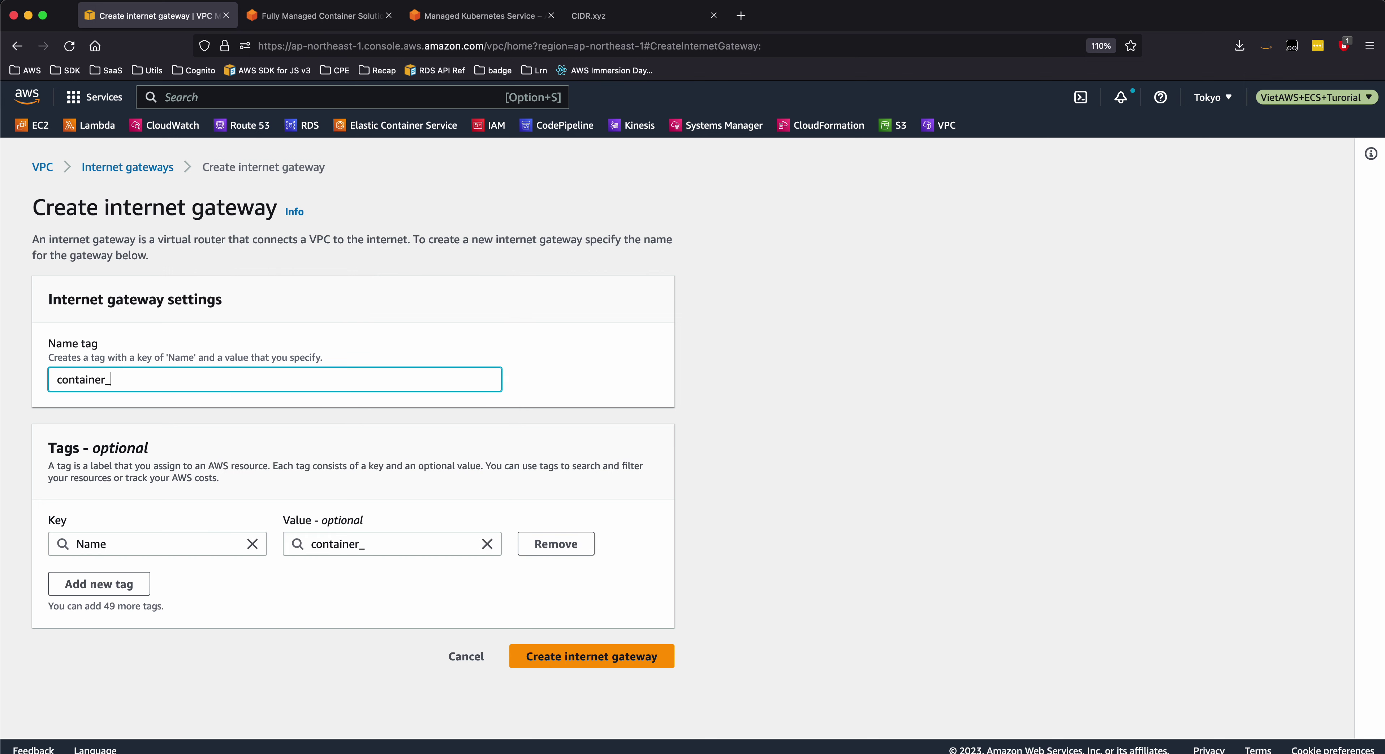
type("IGW")
left_click(630, 656)
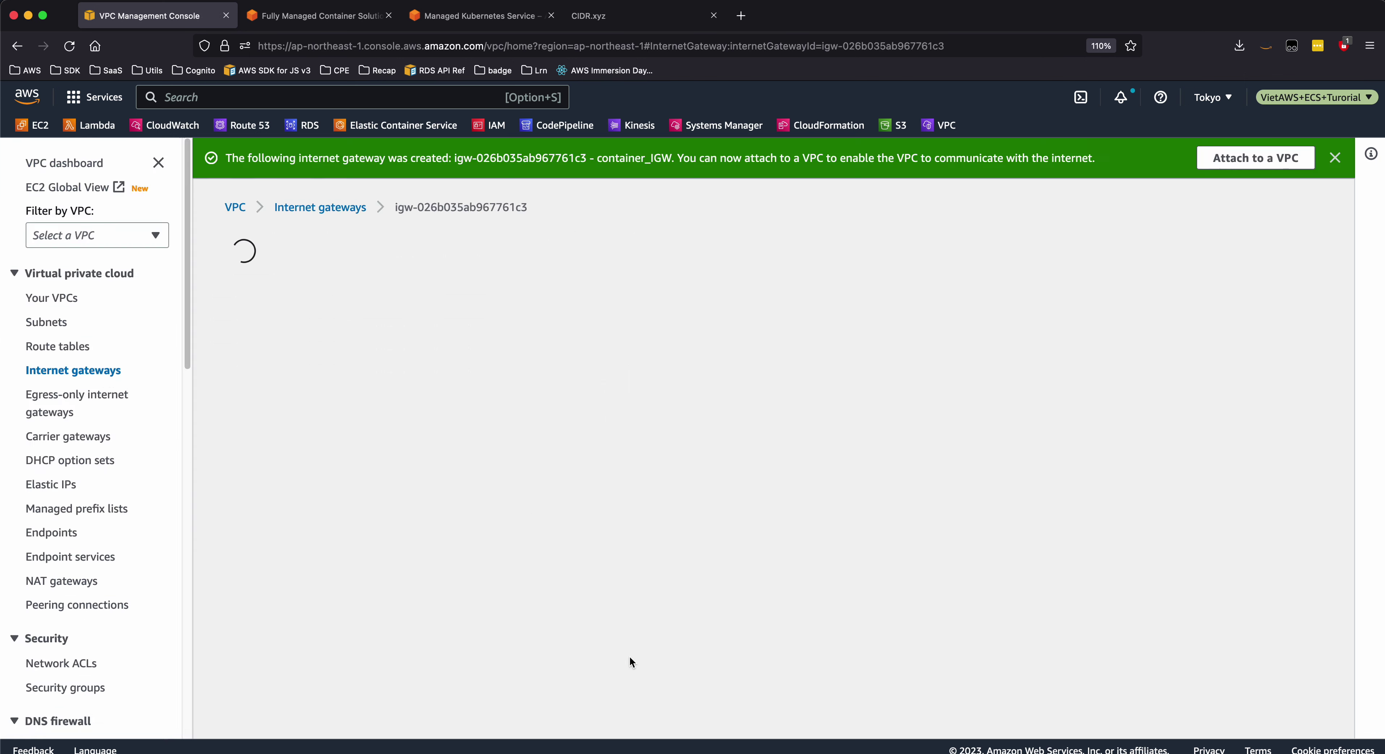
Attach the internet gateway container_IGW to the VPC continer_vpc
left_click(1277, 246)
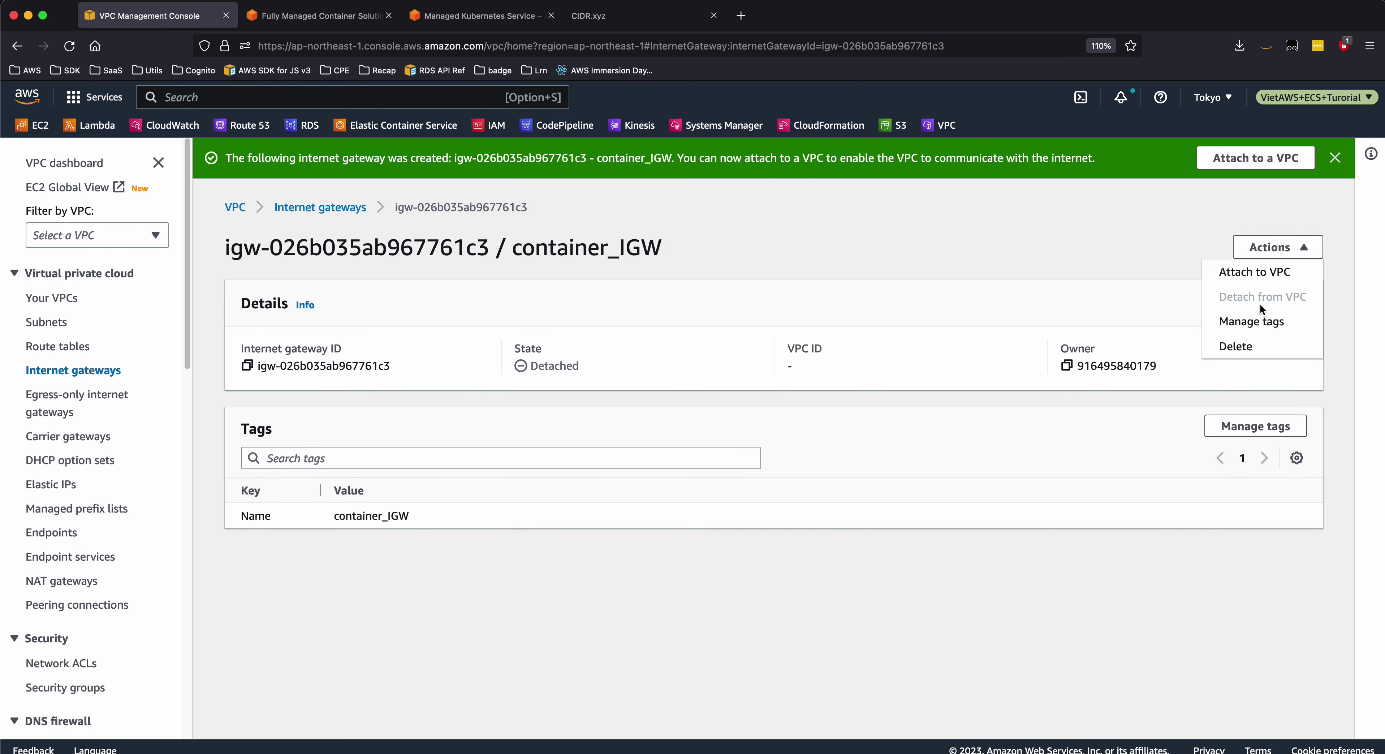
left_click(1231, 272)
left_click(481, 353)
left_click(241, 392)
left_click(595, 454)
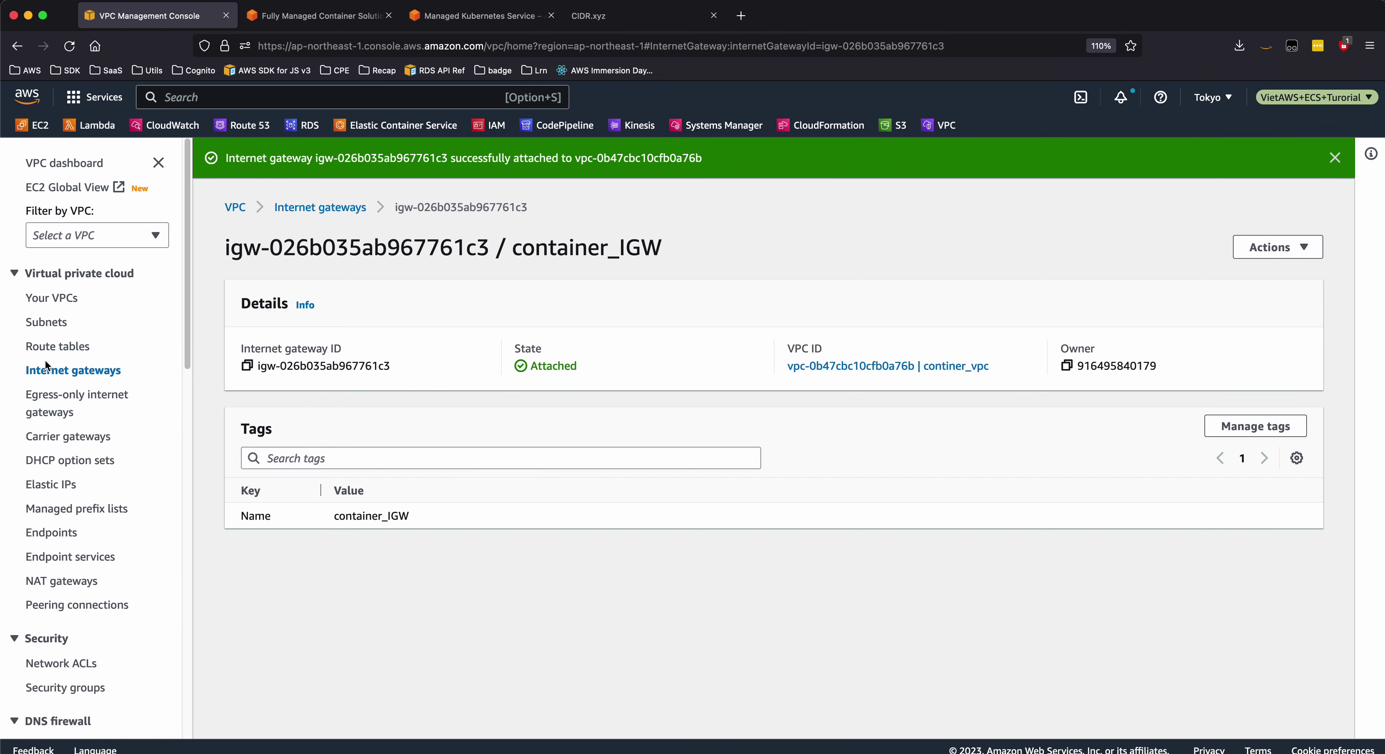
Check which VPCs the existing route tables belong to, and correct the name of the VPC continer_vpc to container_vpc
left_click(46, 348)
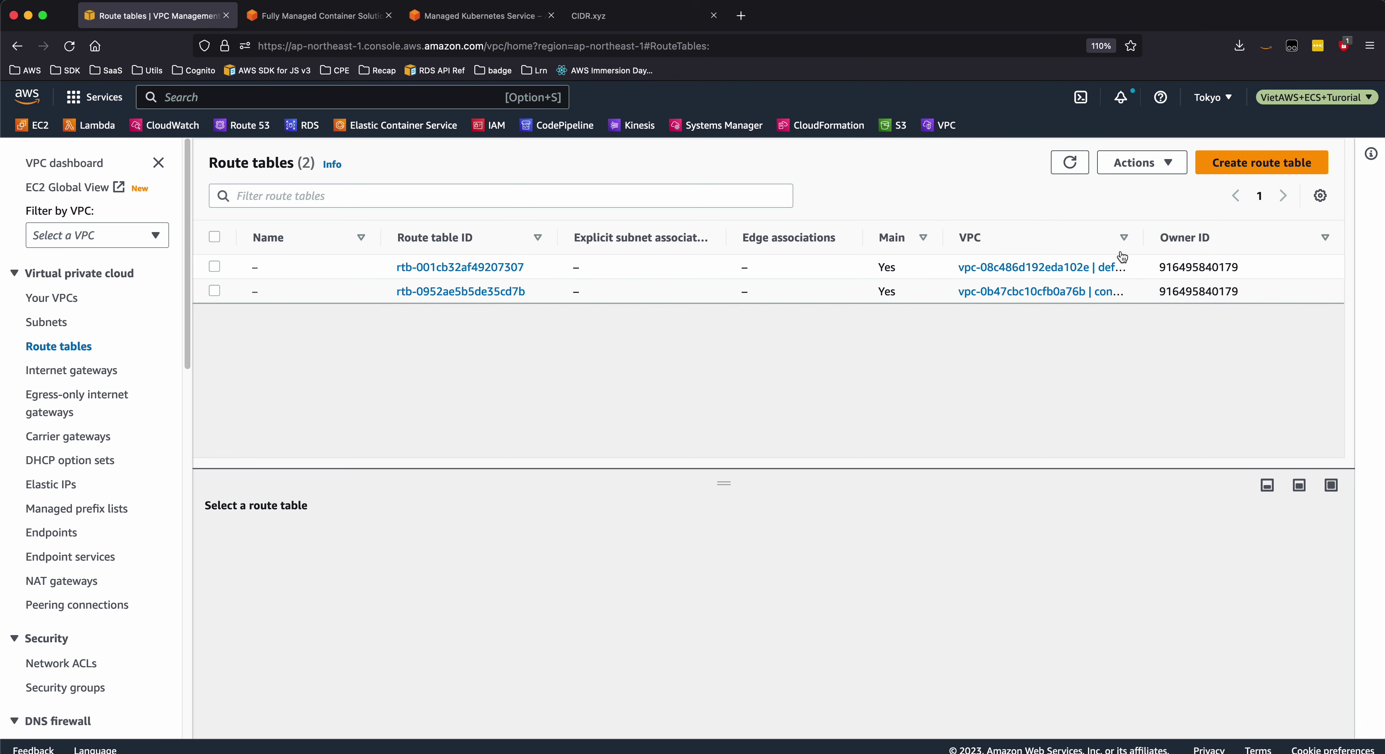
left_click_drag(1144, 237, 1251, 237)
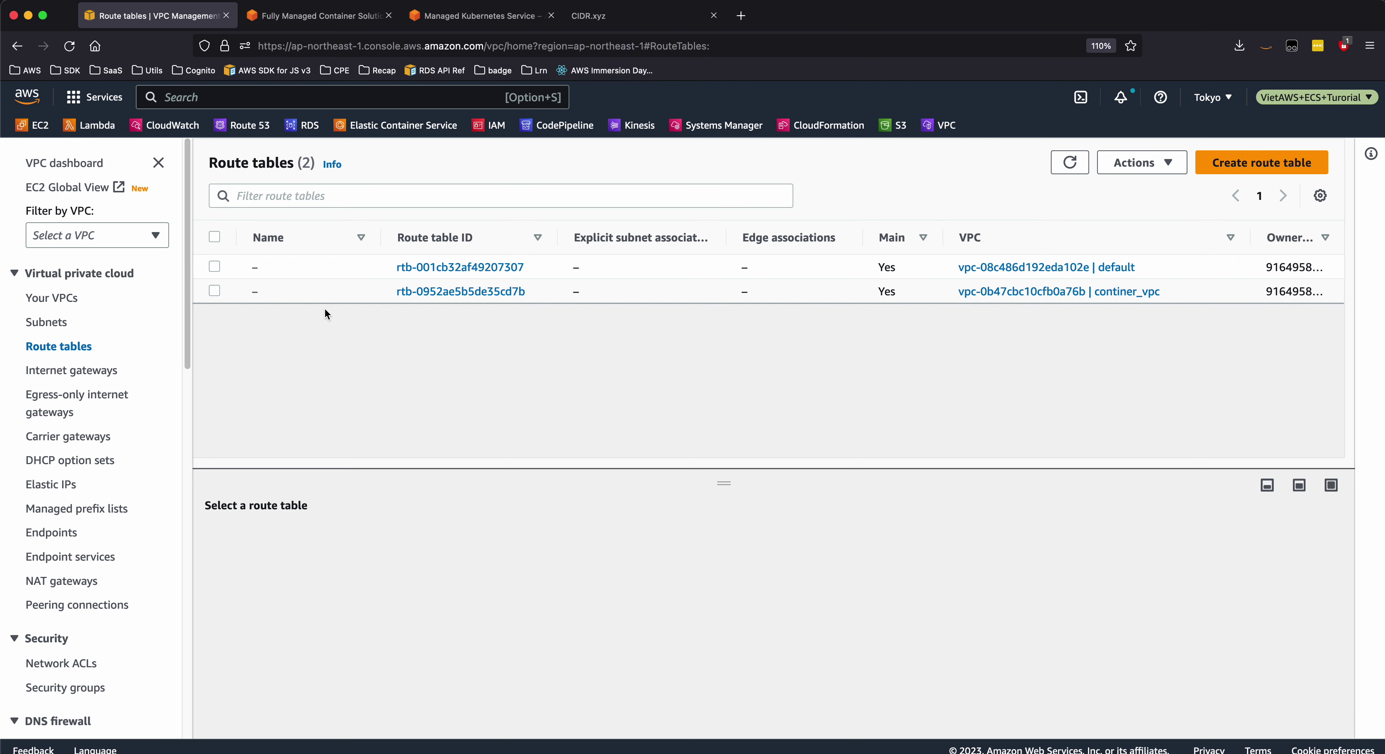
left_click(71, 297)
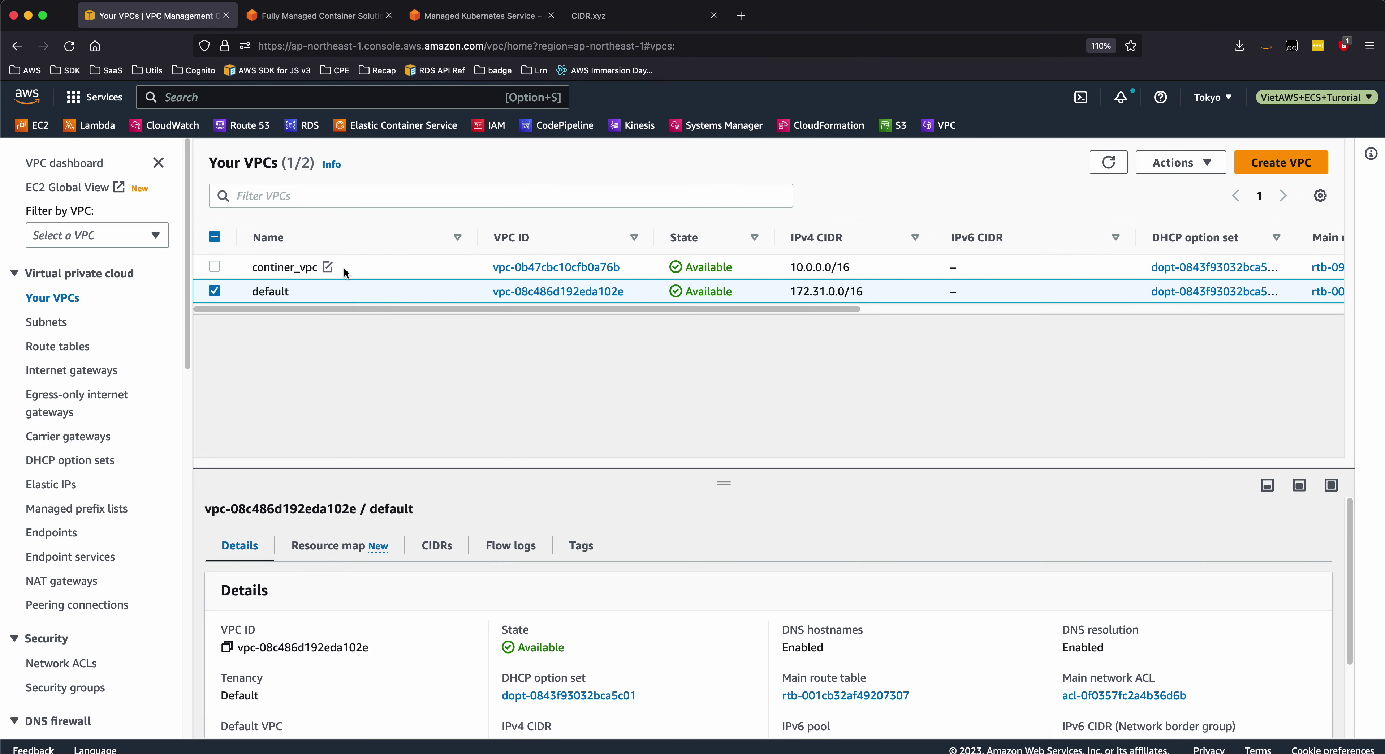
left_click(327, 267)
left_click(389, 291)
type("a")
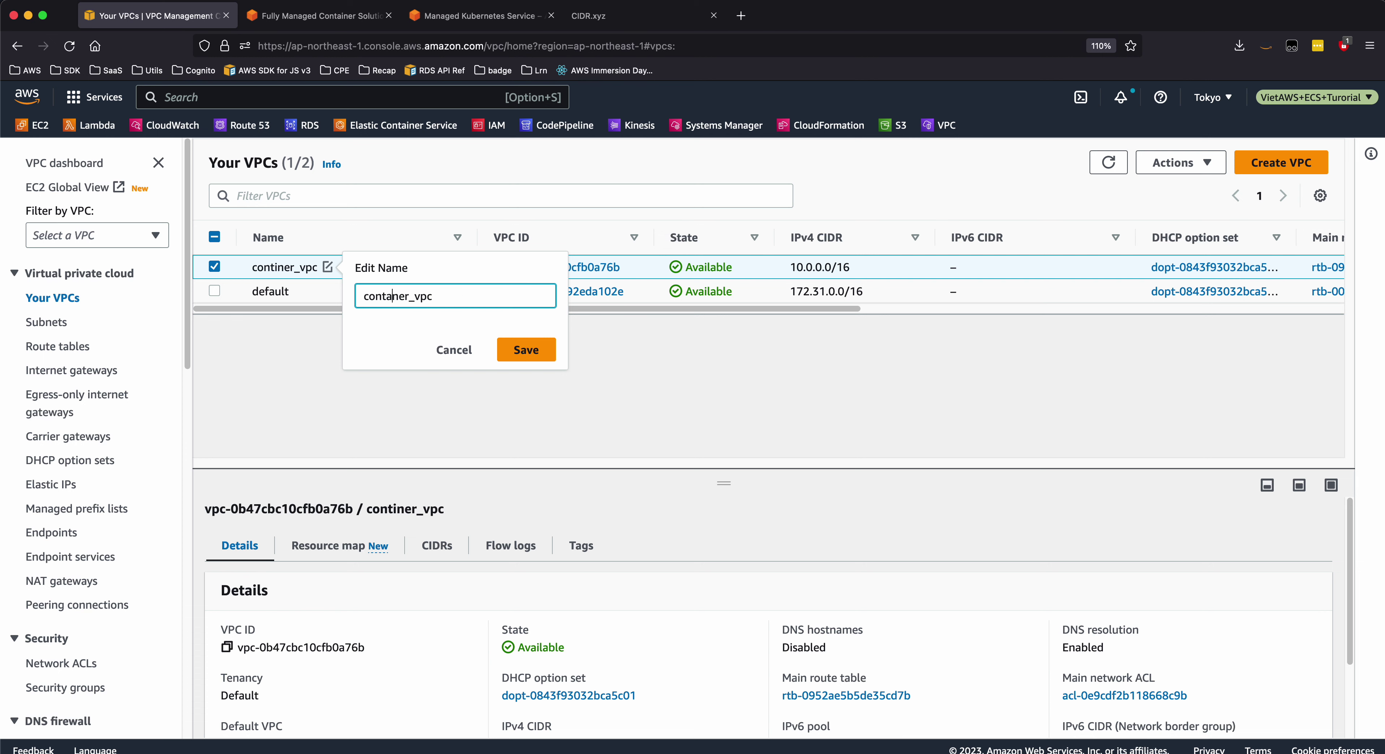
type("i")
left_click(524, 350)
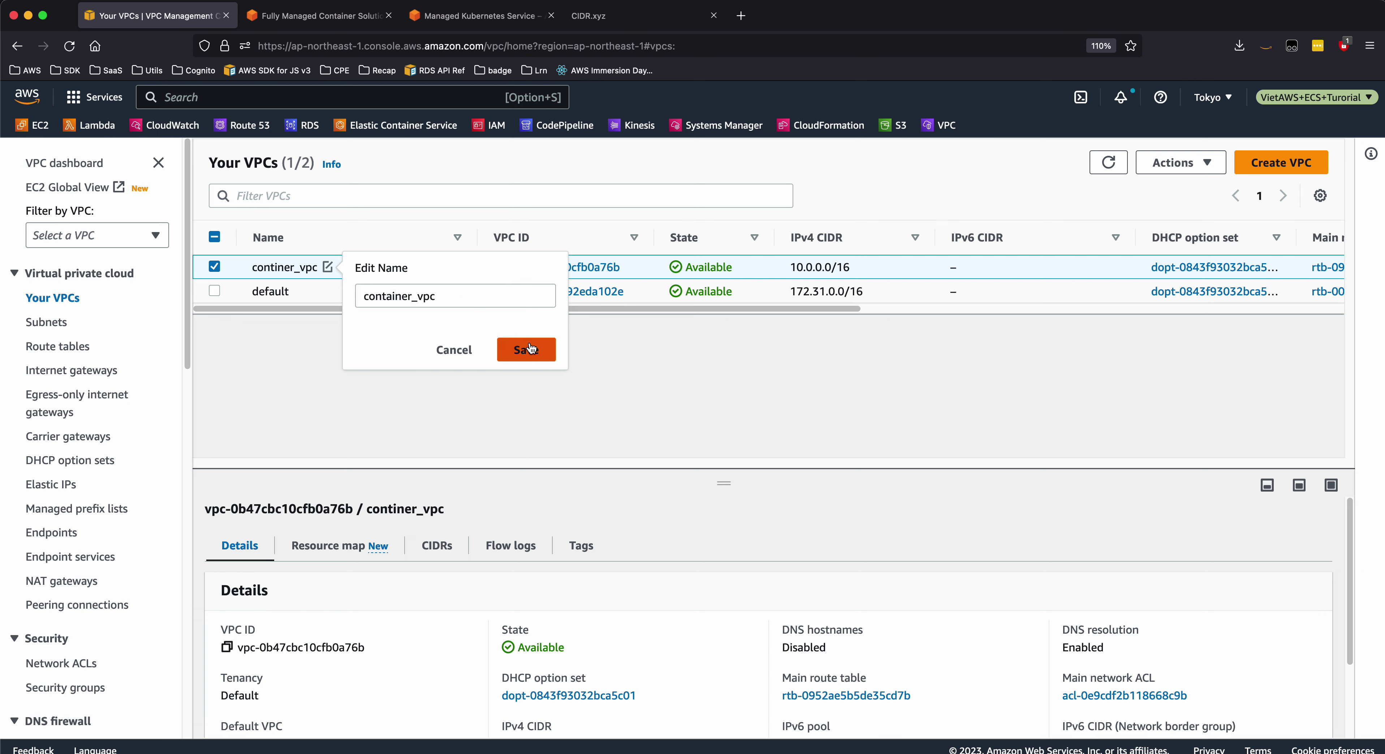
Create a route table named container_public_rtb in the VPC container_vpc
left_click(75, 349)
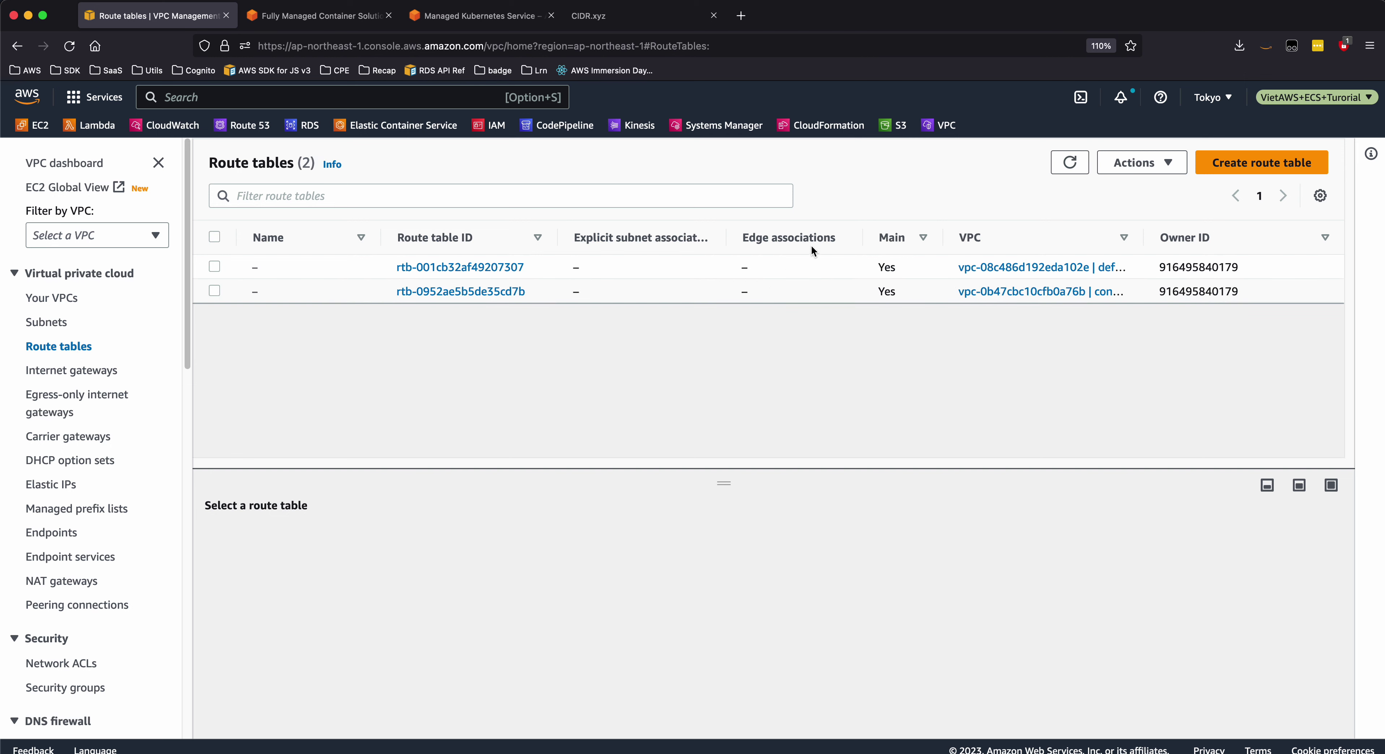
left_click(1255, 170)
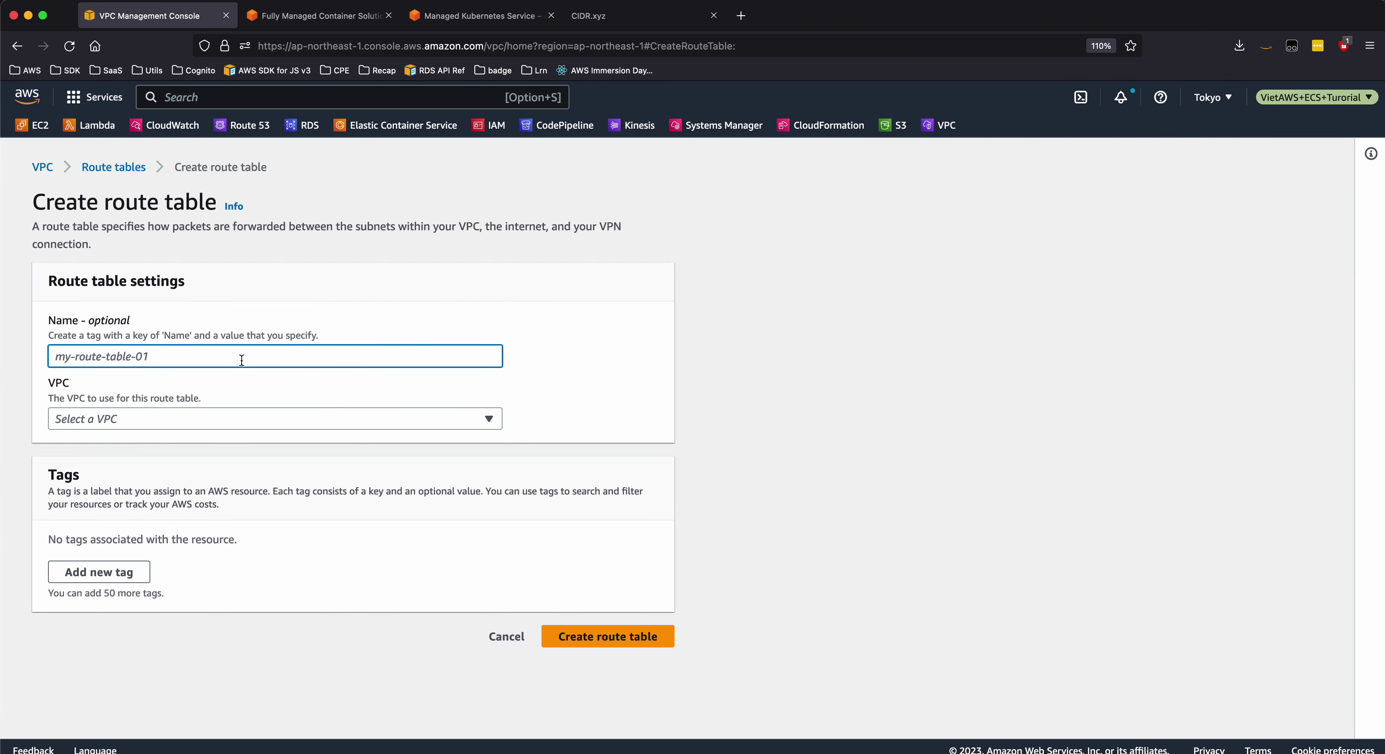
type("container")
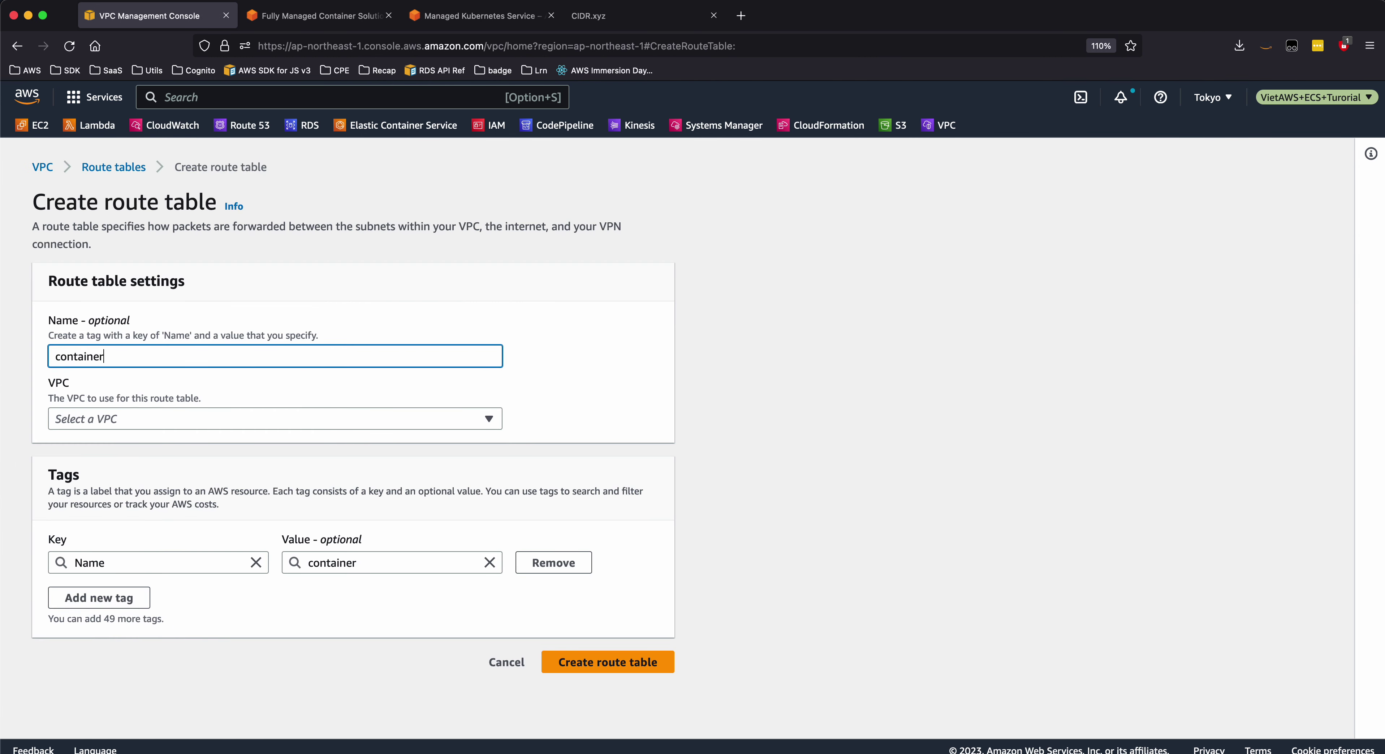
type("_public")
left_click(229, 427)
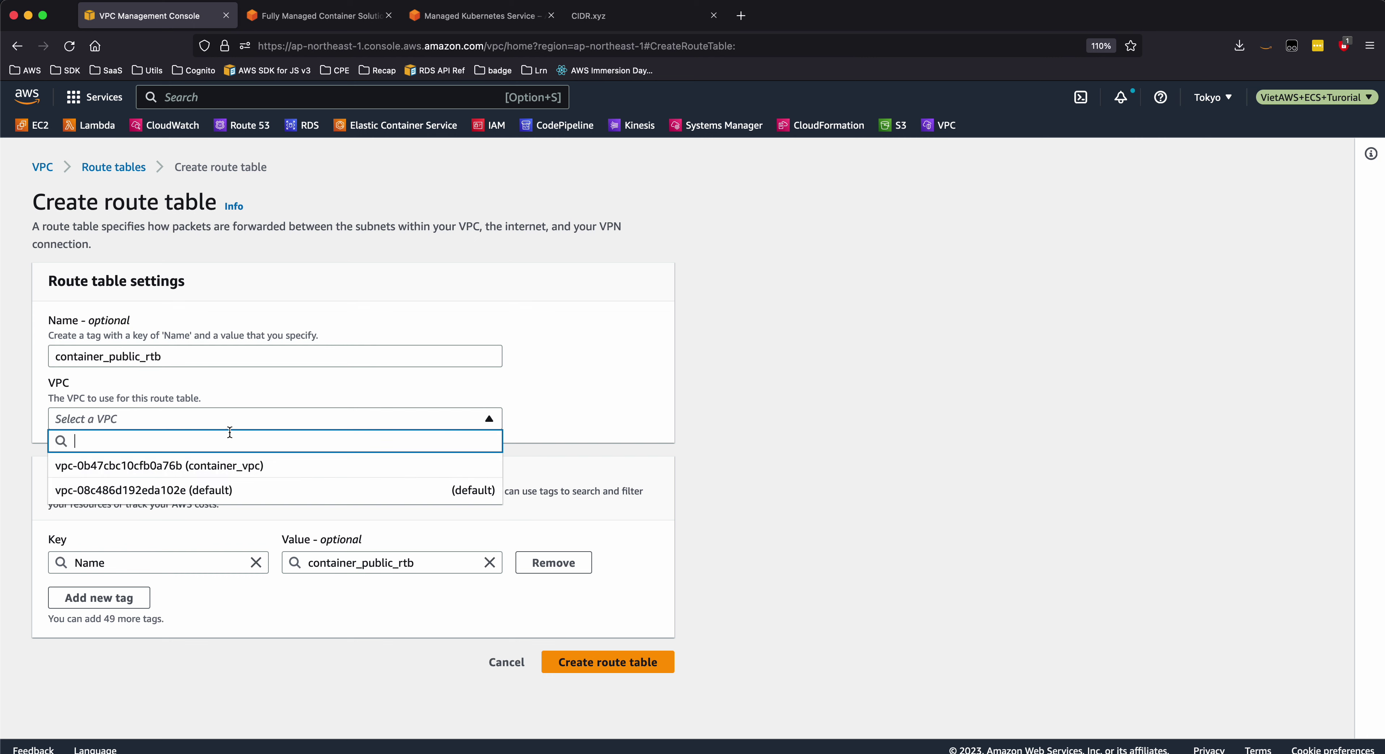
left_click(234, 463)
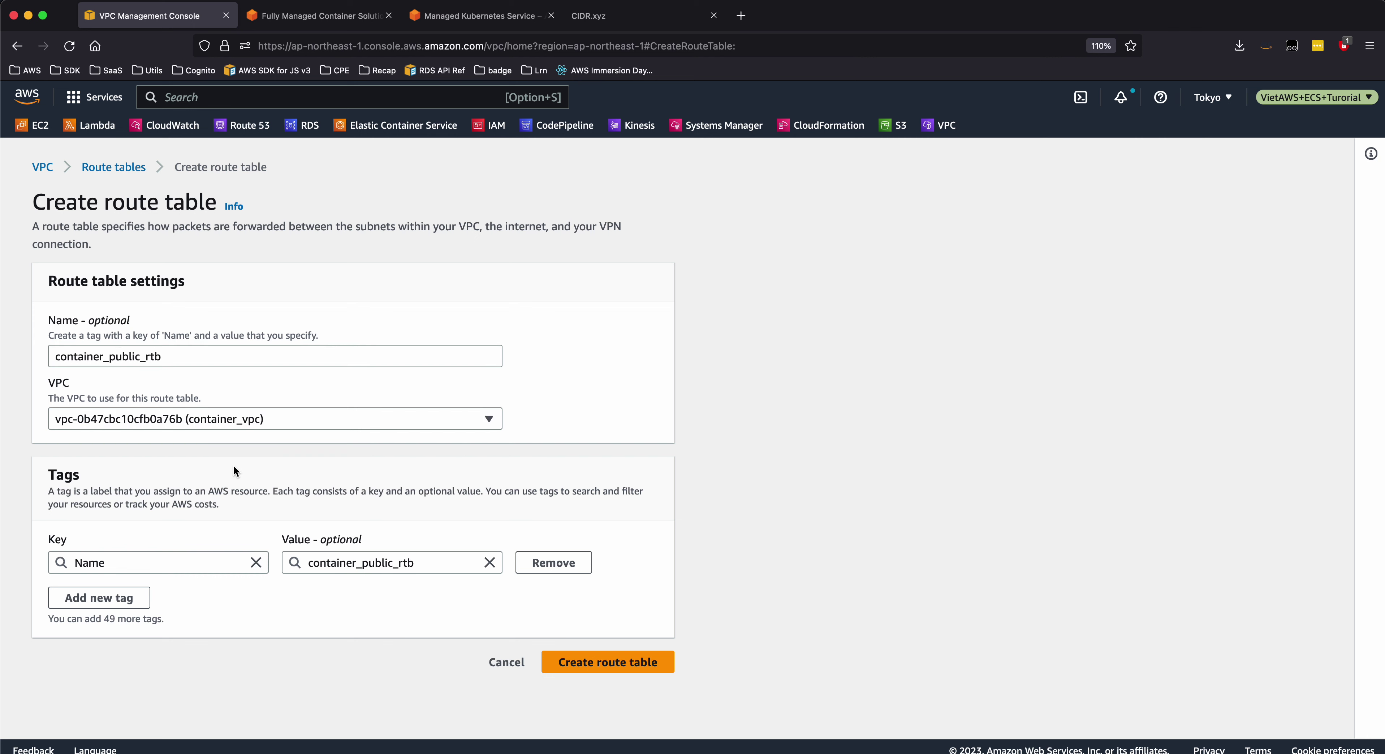
left_click(608, 664)
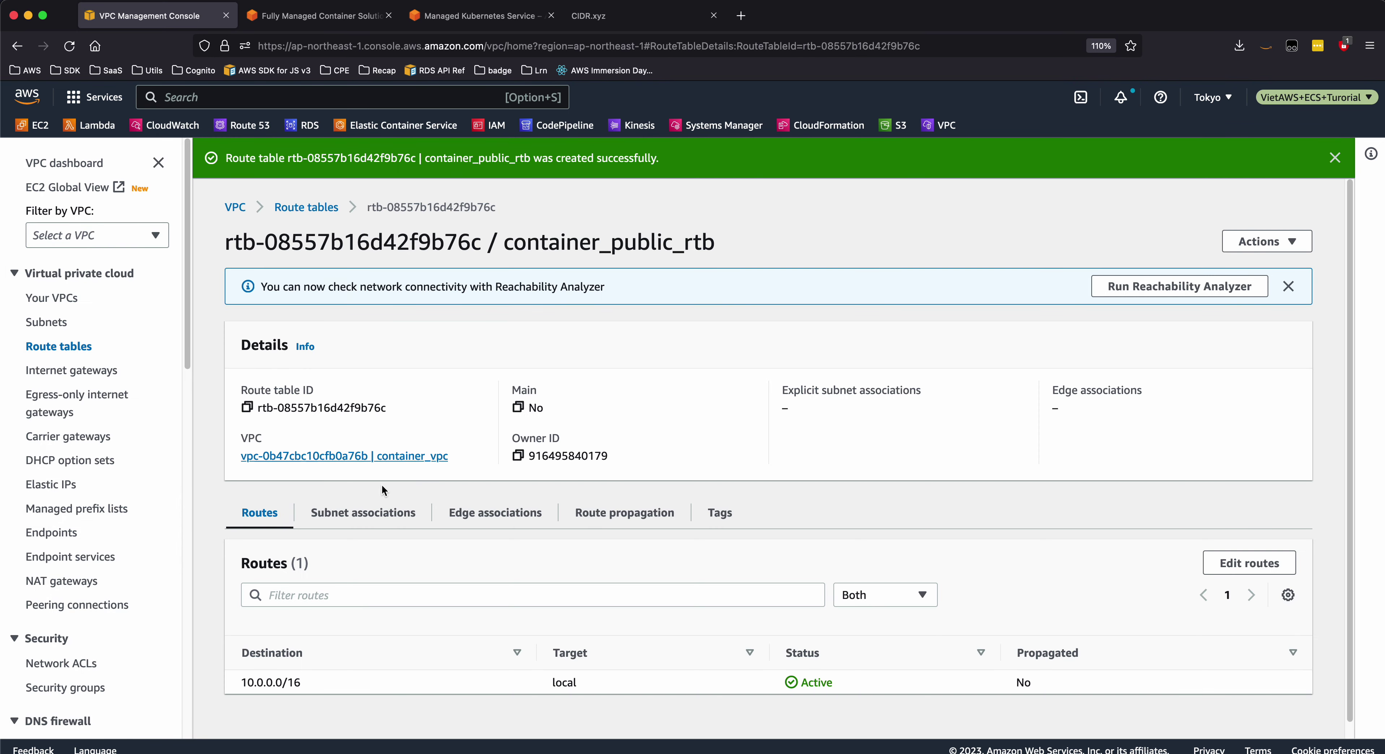
Add a route for 0.0.0.0/0 targeting the container_IGW internet gateway to container_public_rtb and save the routes
left_click(361, 513)
left_click(259, 514)
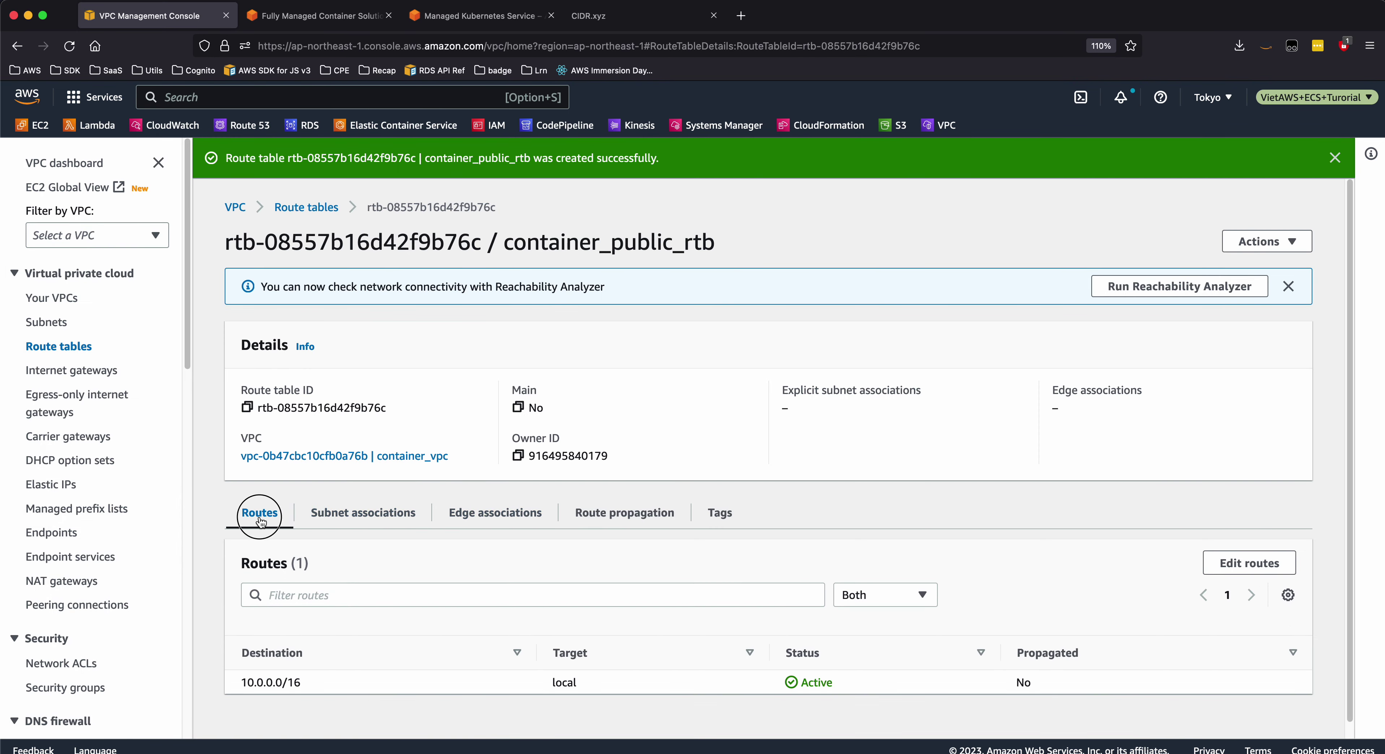
left_click(1231, 561)
left_click(111, 352)
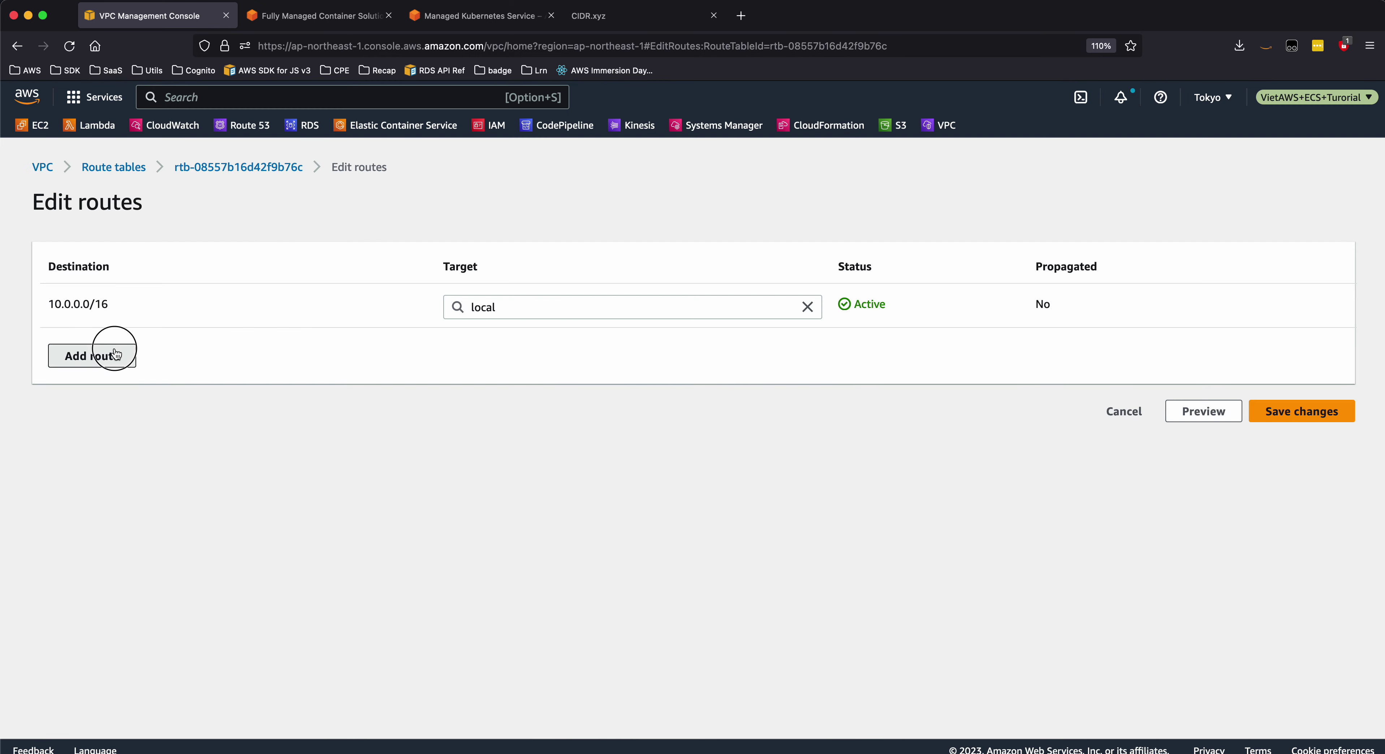
left_click(115, 351)
left_click(117, 379)
left_click(516, 350)
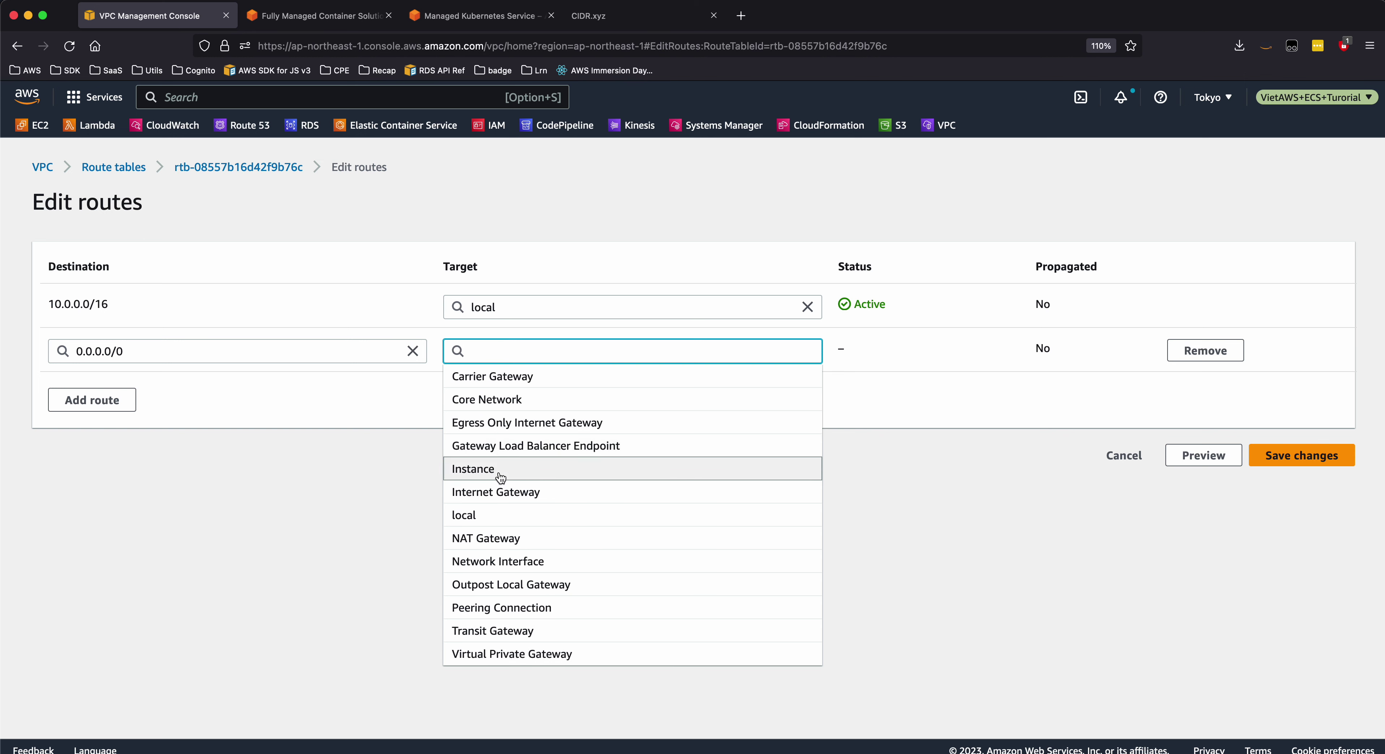
left_click(498, 491)
left_click(524, 379)
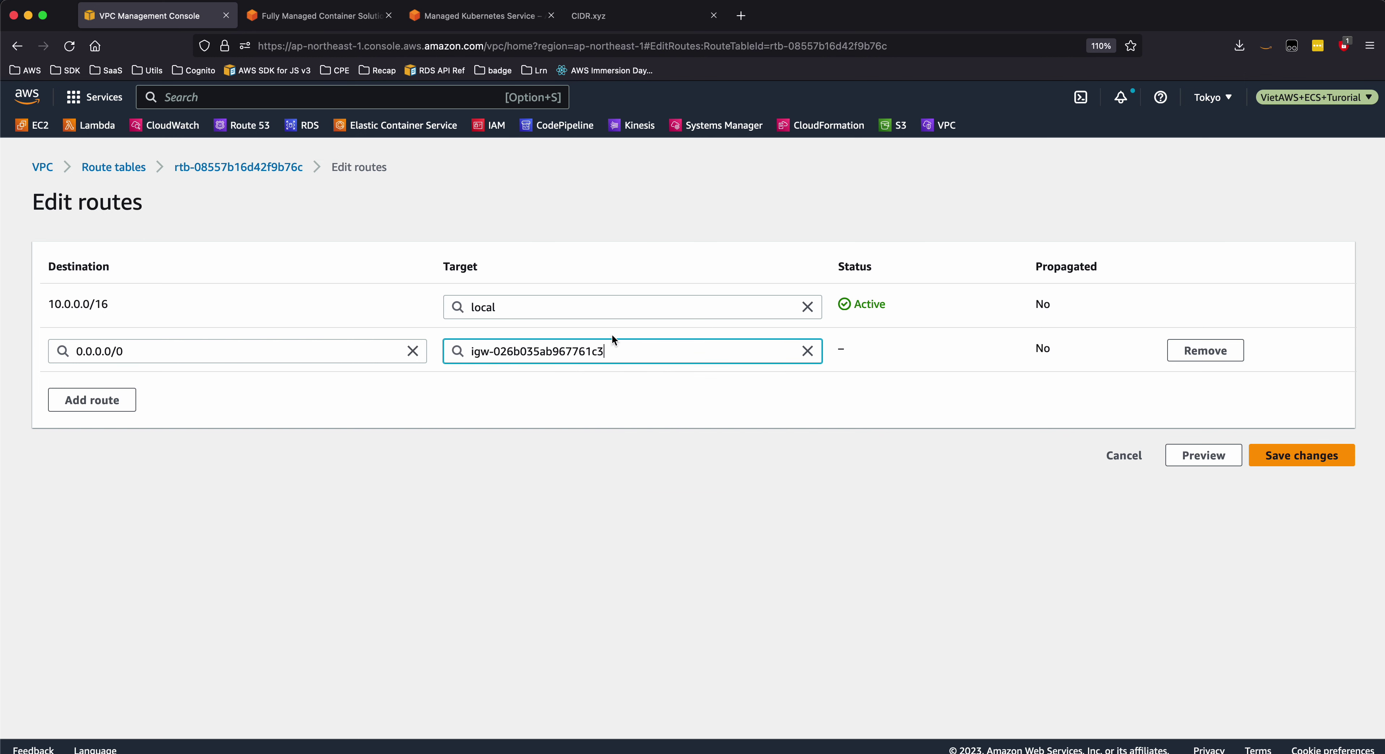
left_click(1297, 455)
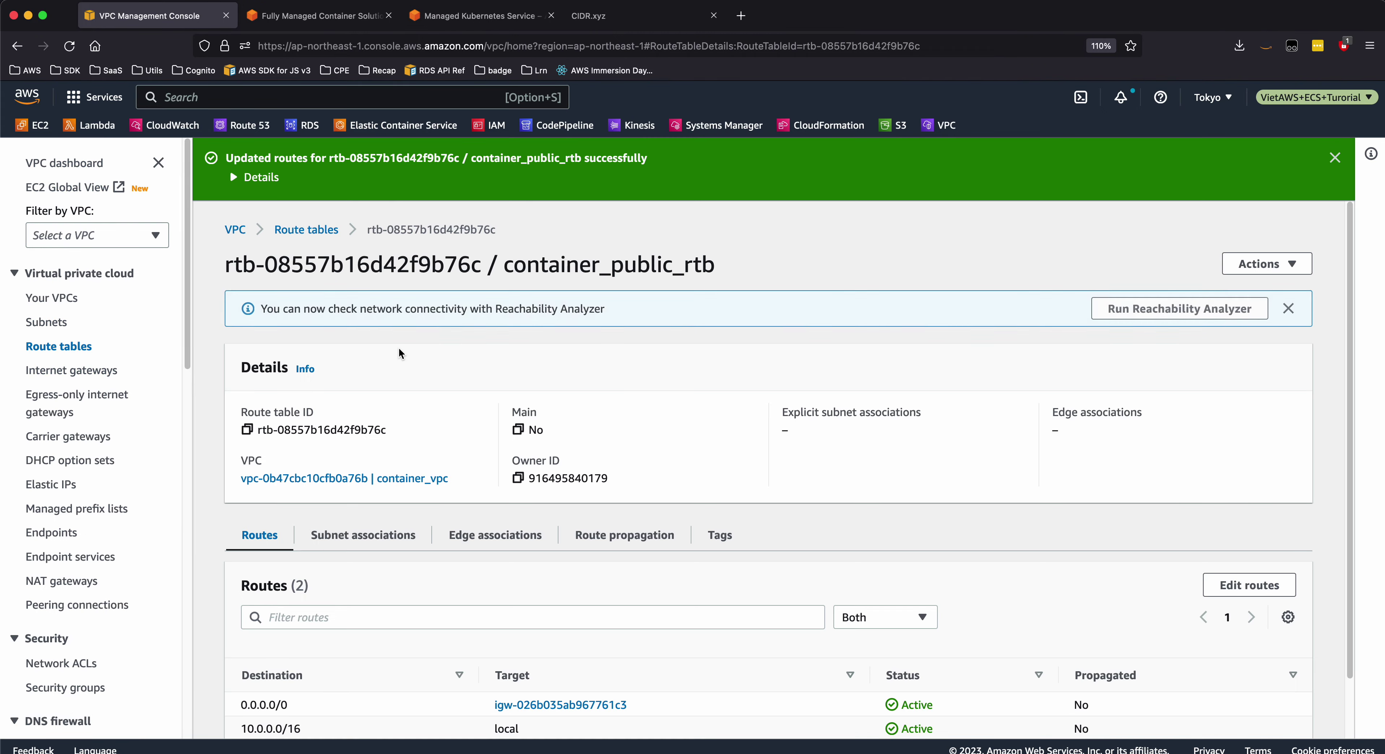
Associate the subnets container_public_az2 and container_public_az1 with the route table container_public_rtb
left_click(357, 537)
scroll(422, 568, "down", 3)
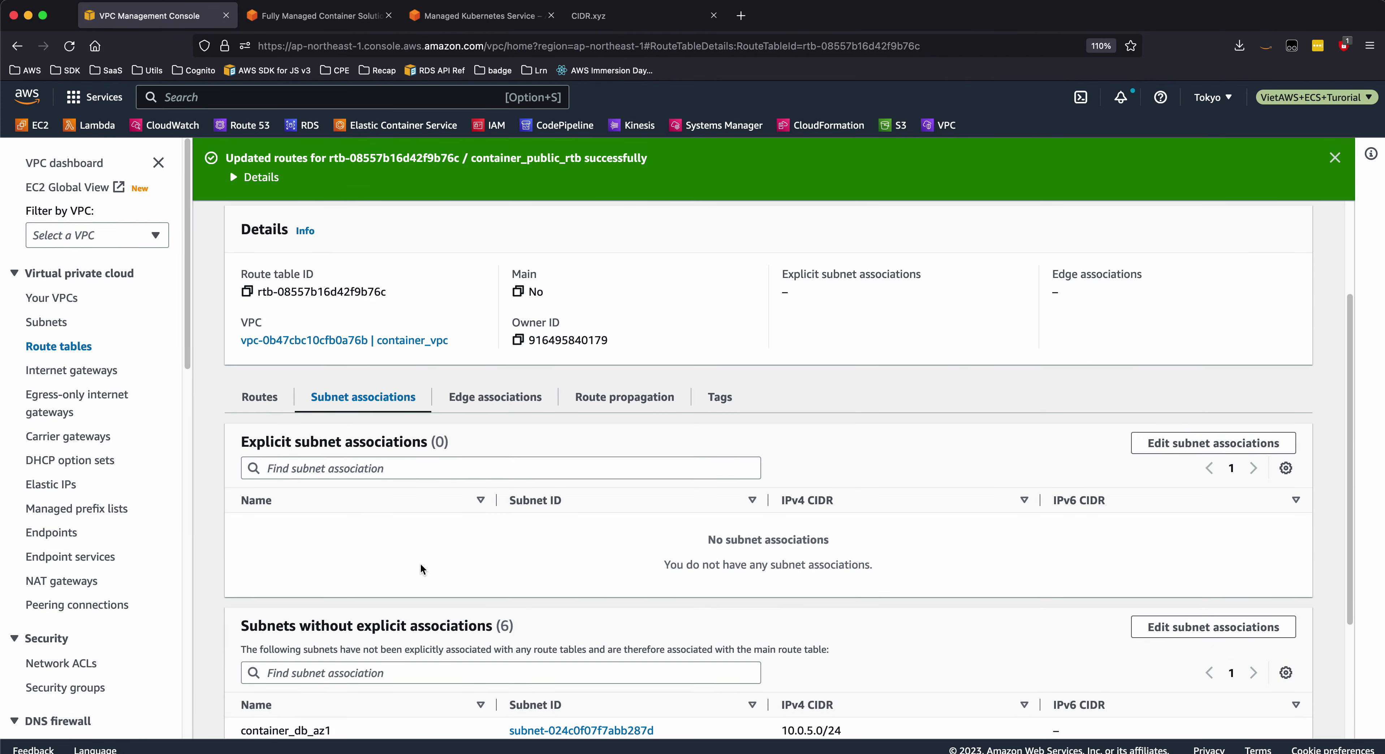
left_click(1190, 441)
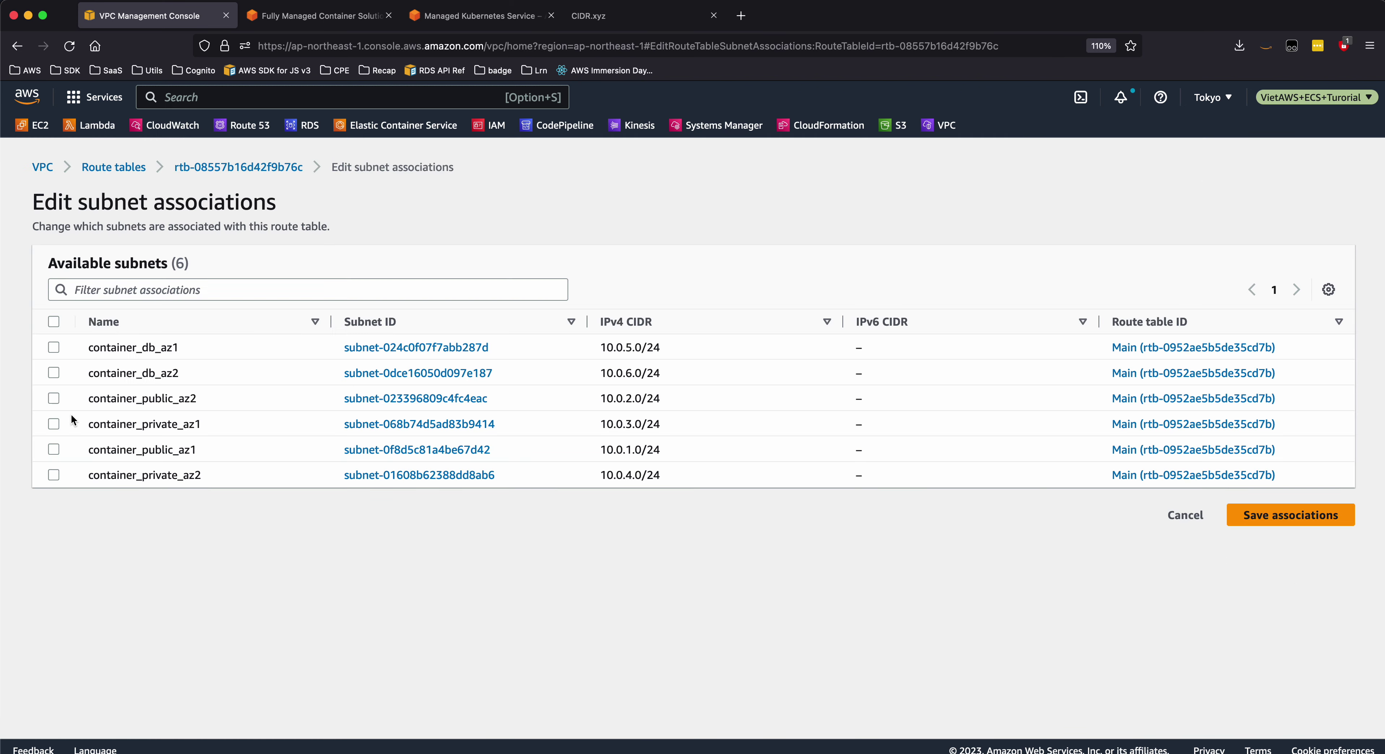
left_click(54, 399)
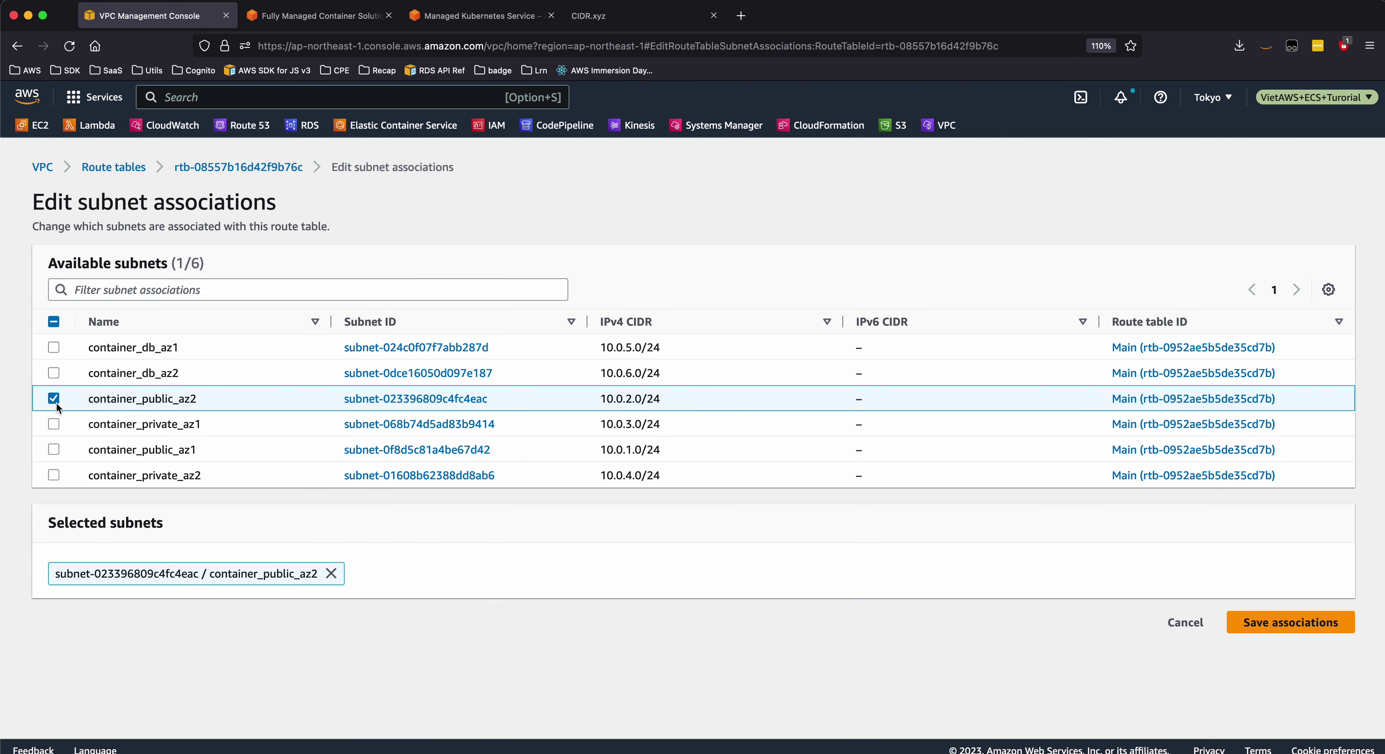
left_click(53, 450)
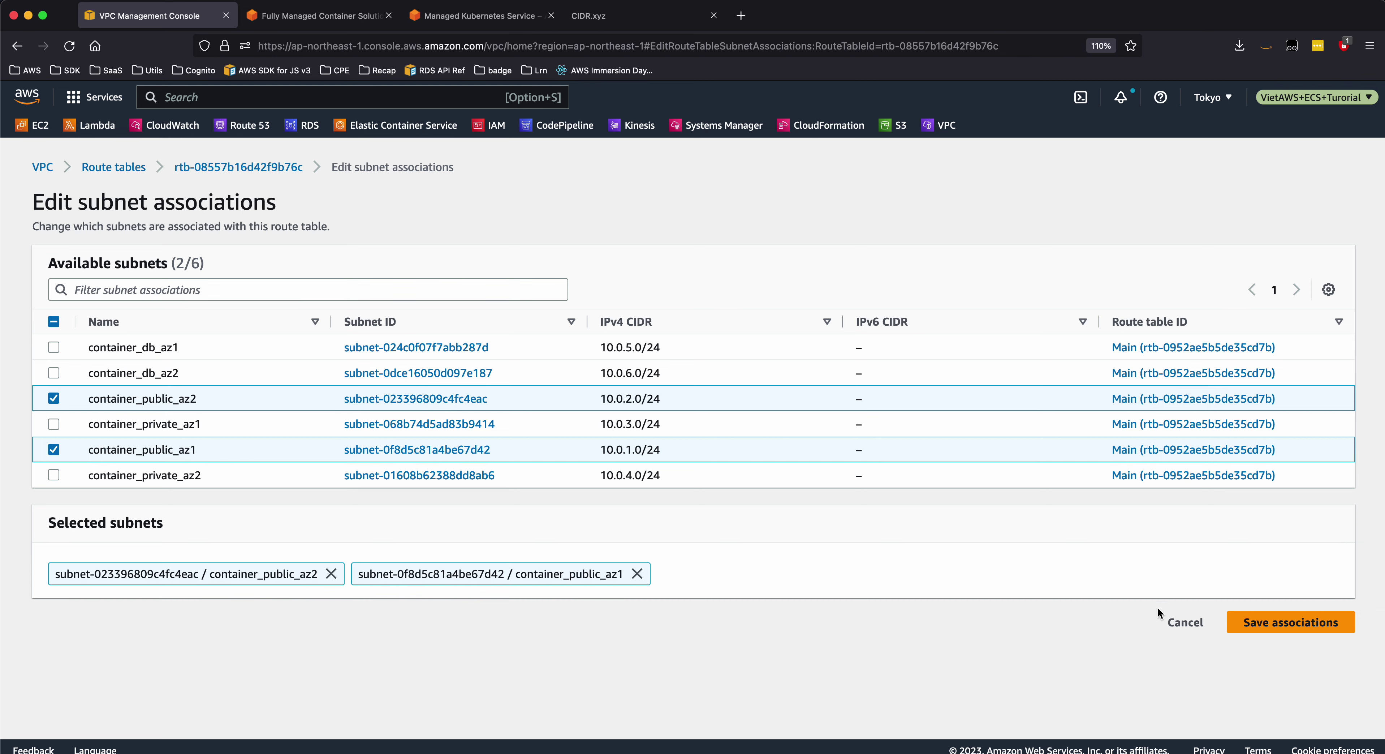
left_click(1290, 621)
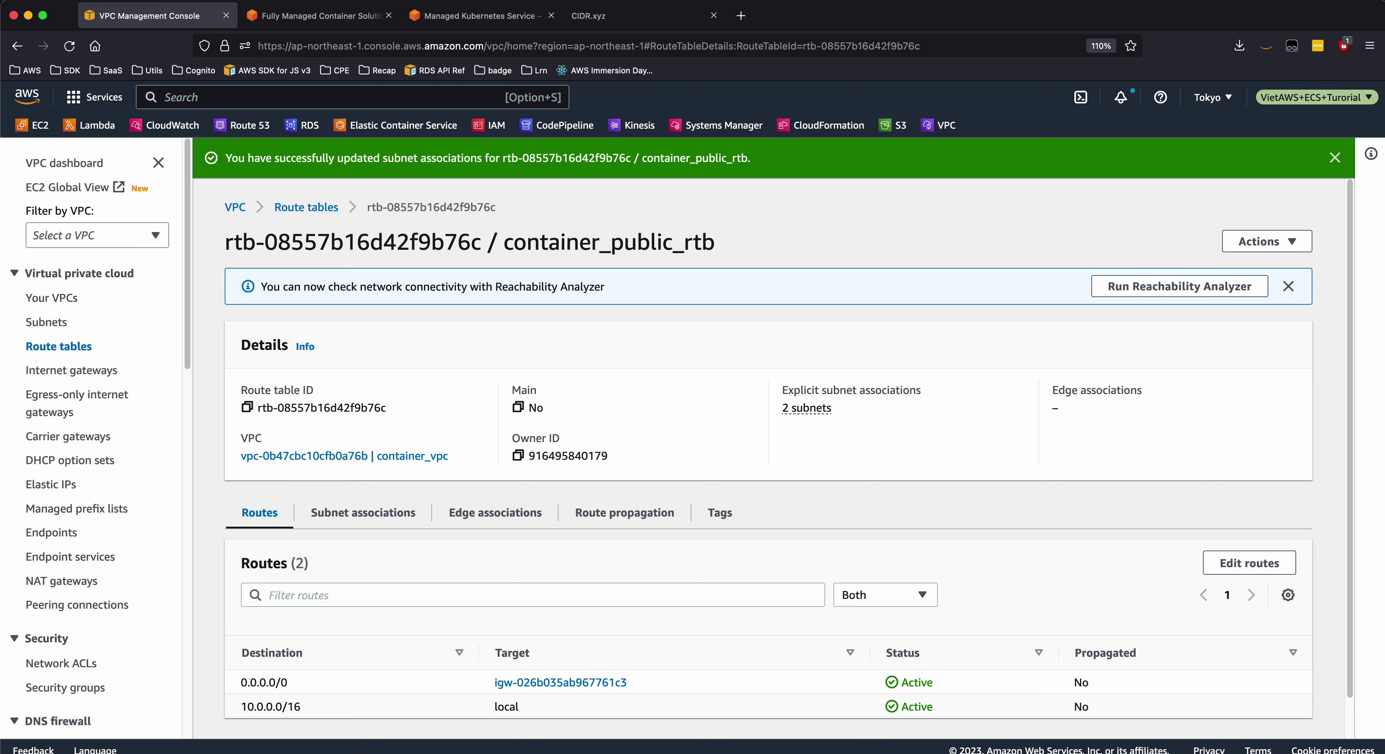
On the terminal's diagram overlay, underline public, draw arrows from public to container / private and from there to NAT GW, and return to the browser
left_click(340, 735)
key("cmd+shift+a")
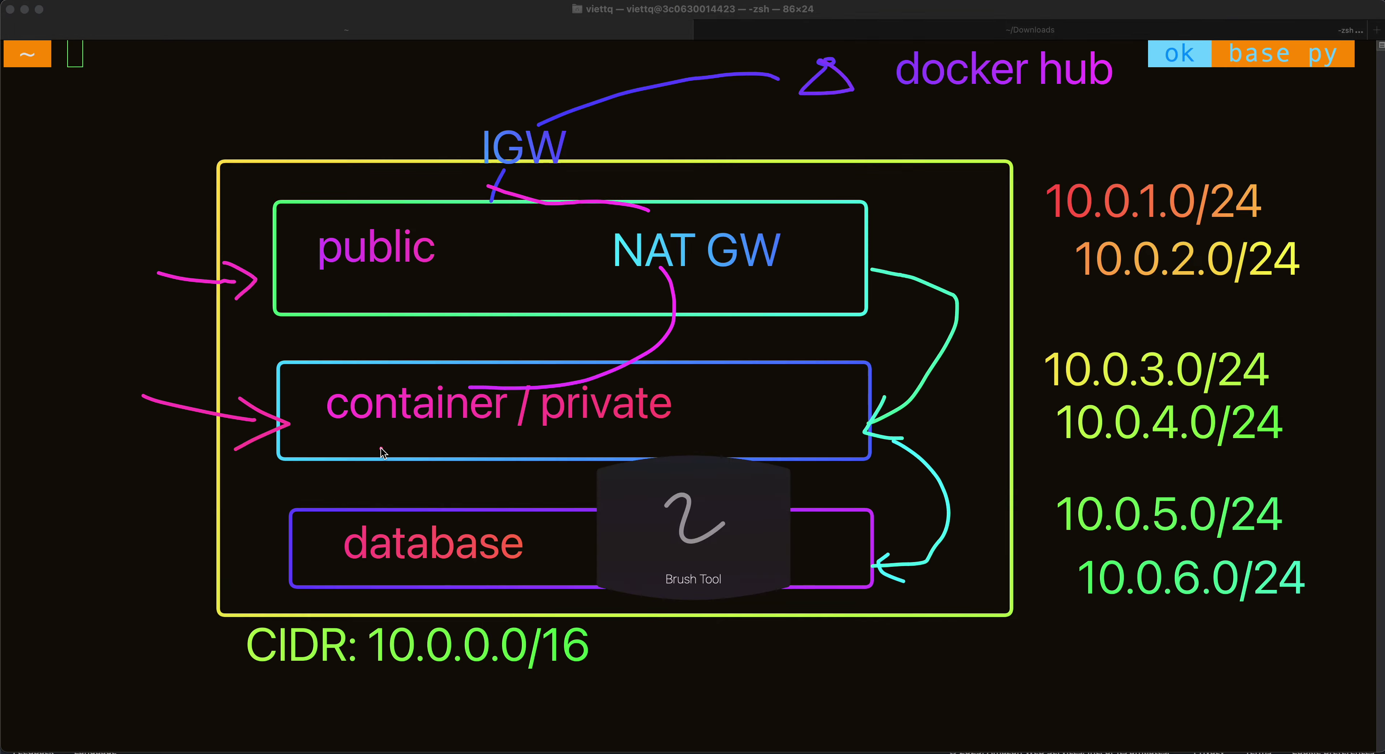
left_click_drag(325, 274, 396, 282)
left_click(306, 198)
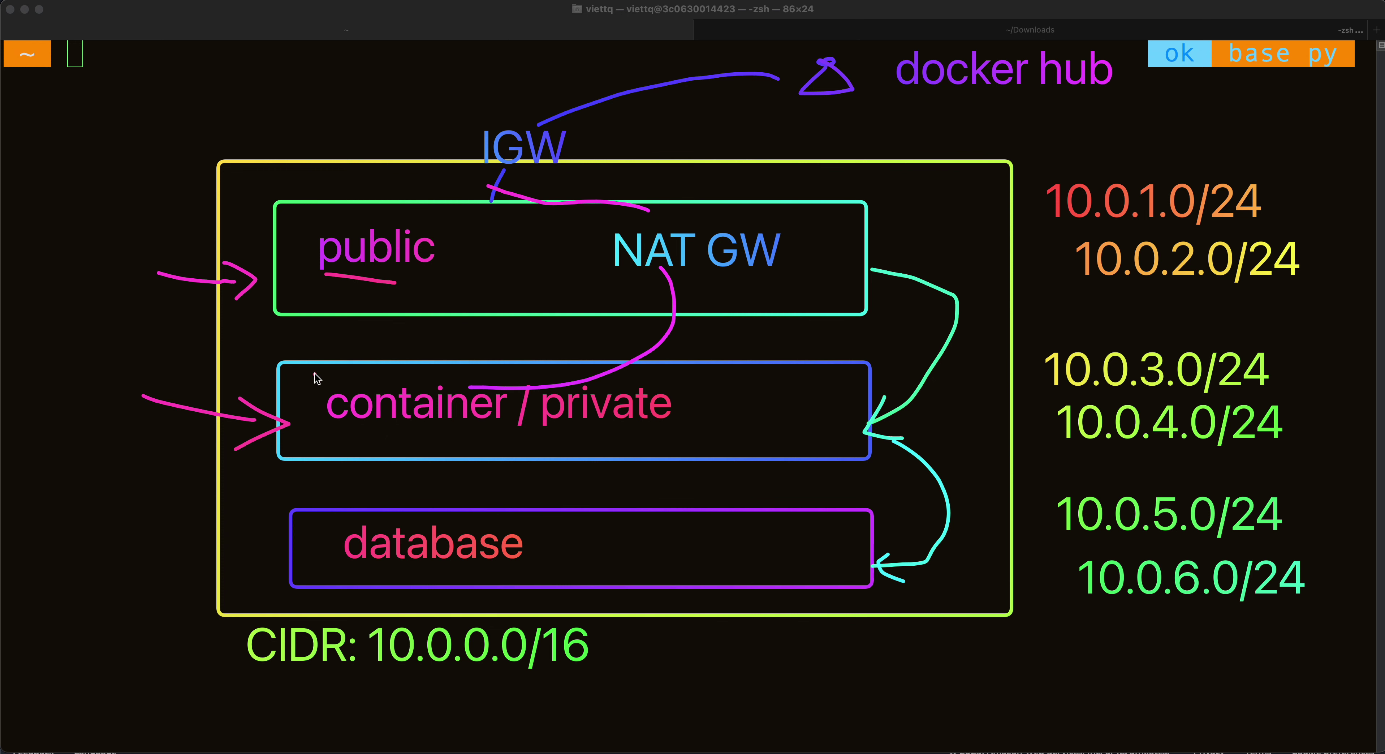
mouse_move(378, 334)
left_mouse_down()
mouse_move(379, 353)
mouse_move(387, 342)
left_mouse_up()
mouse_move(670, 380)
left_mouse_down()
mouse_move(732, 284)
mouse_move(746, 293)
left_mouse_up()
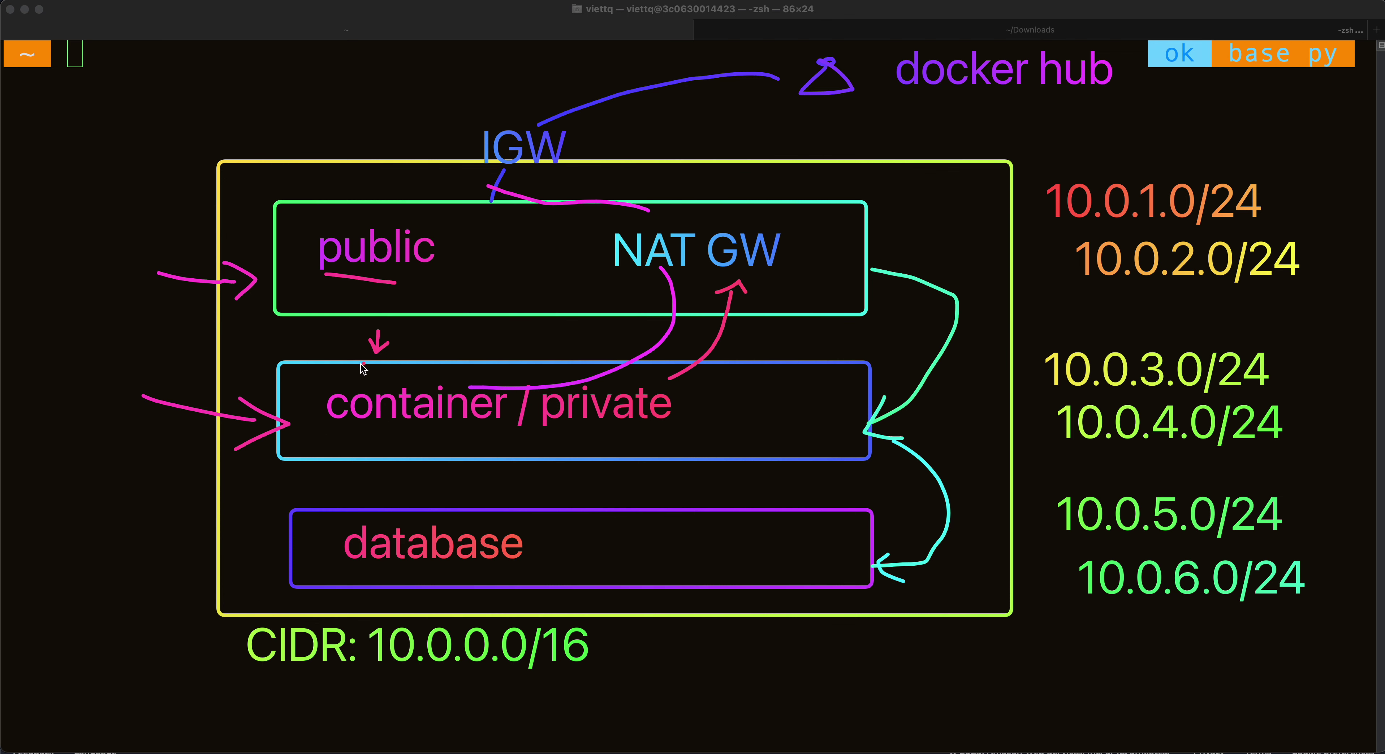
left_click(686, 414)
key("Escape")
key("super+Tab")
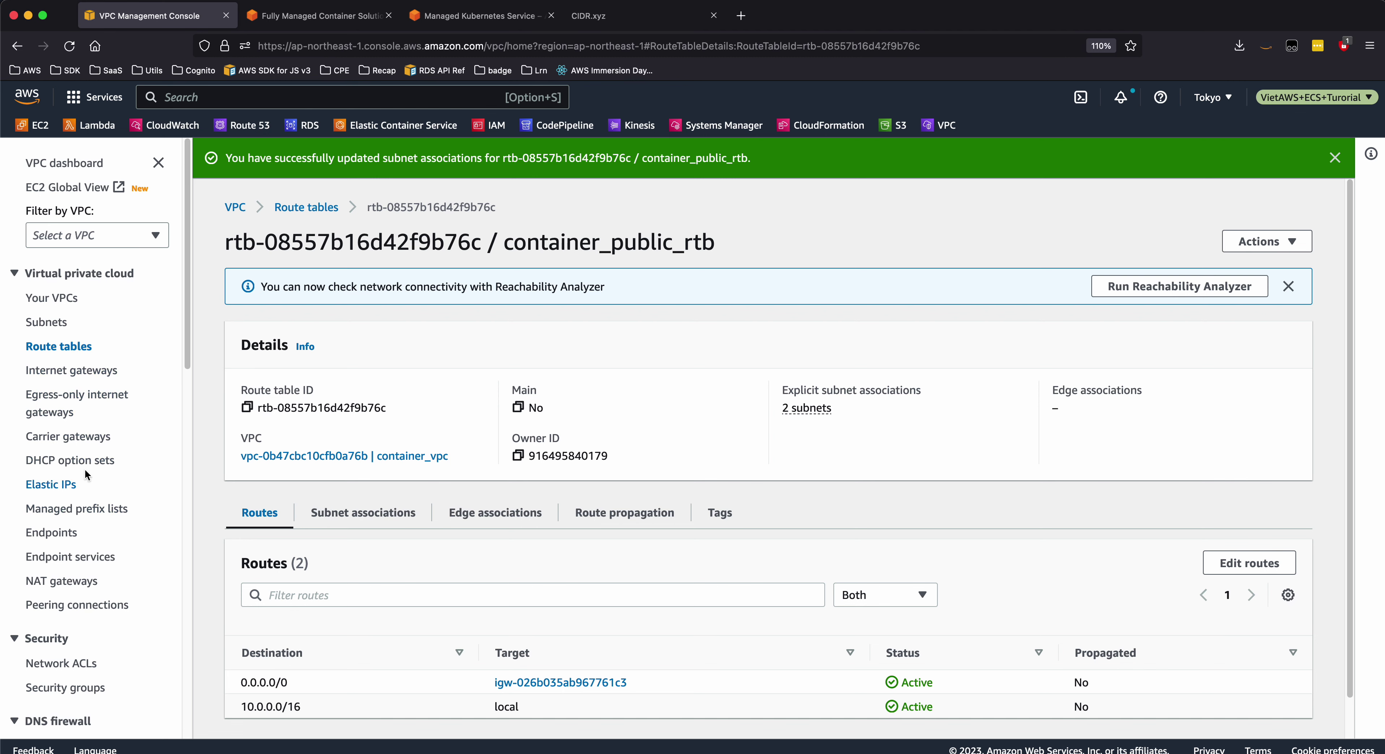
Start a new NAT gateway named container_NATGW in the subnet container_private_az1
left_click(58, 581)
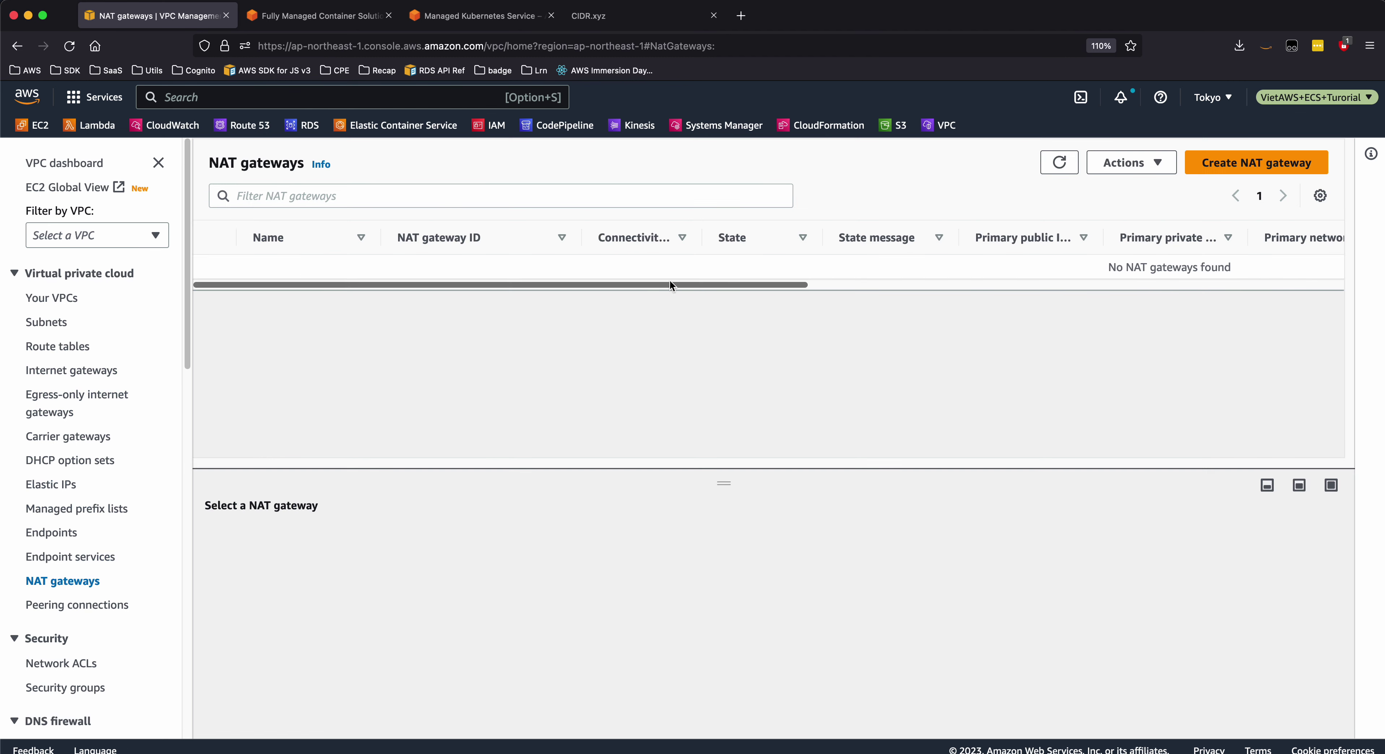
left_click(1256, 163)
left_click(240, 377)
type("container_NATGW")
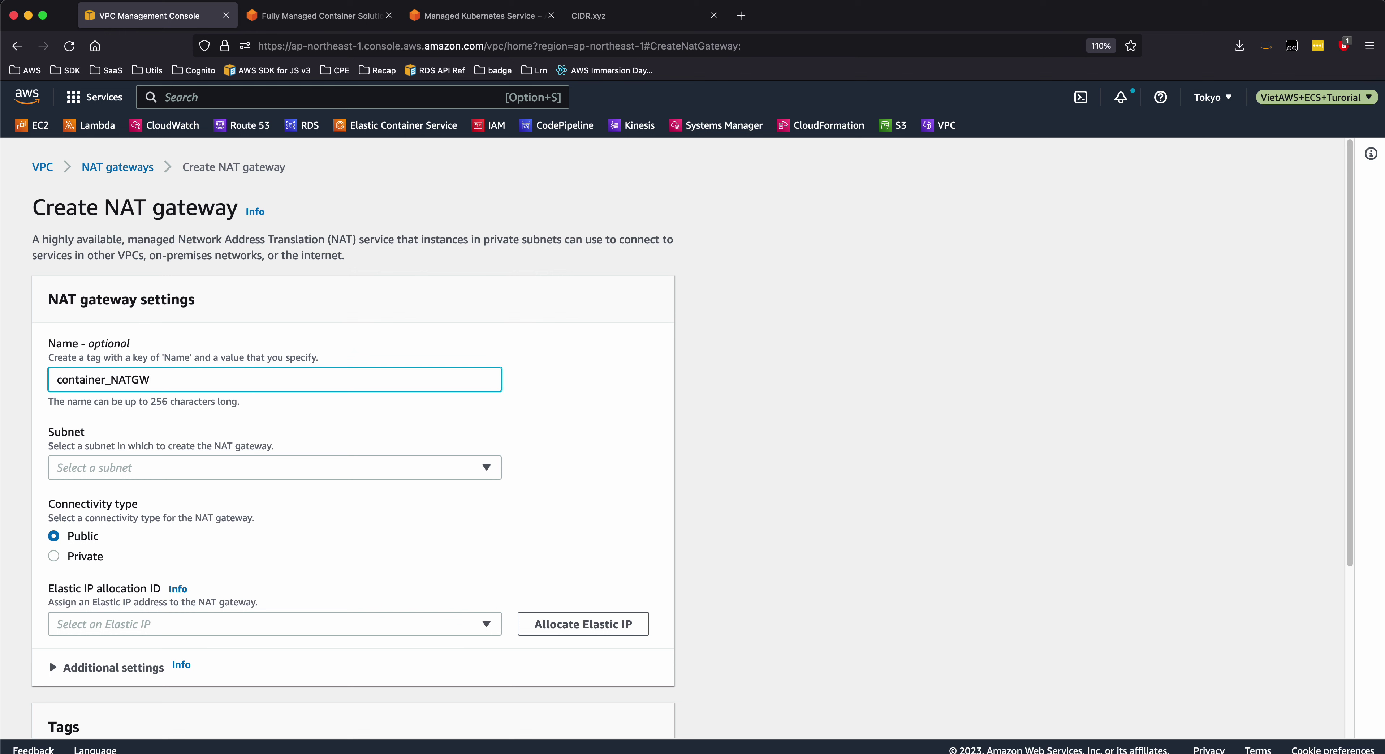
left_click(272, 472)
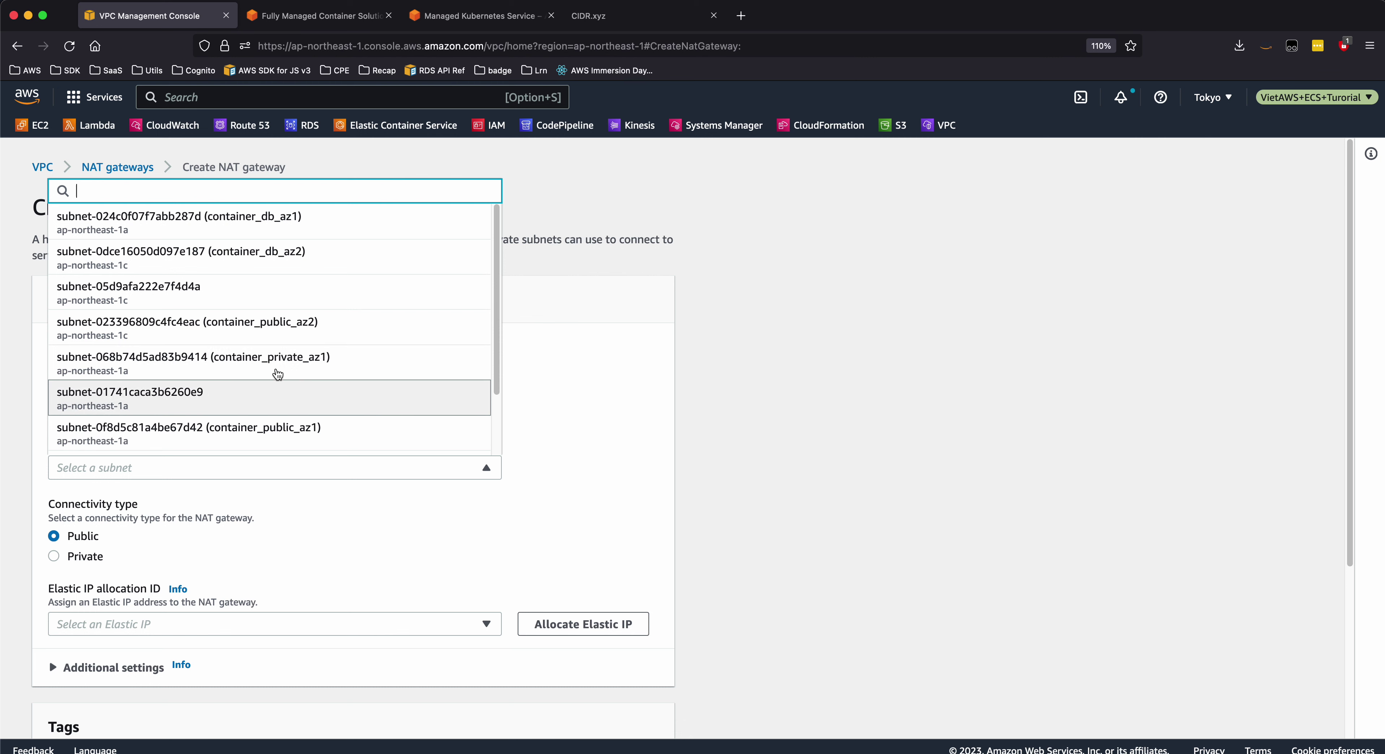
left_click(254, 365)
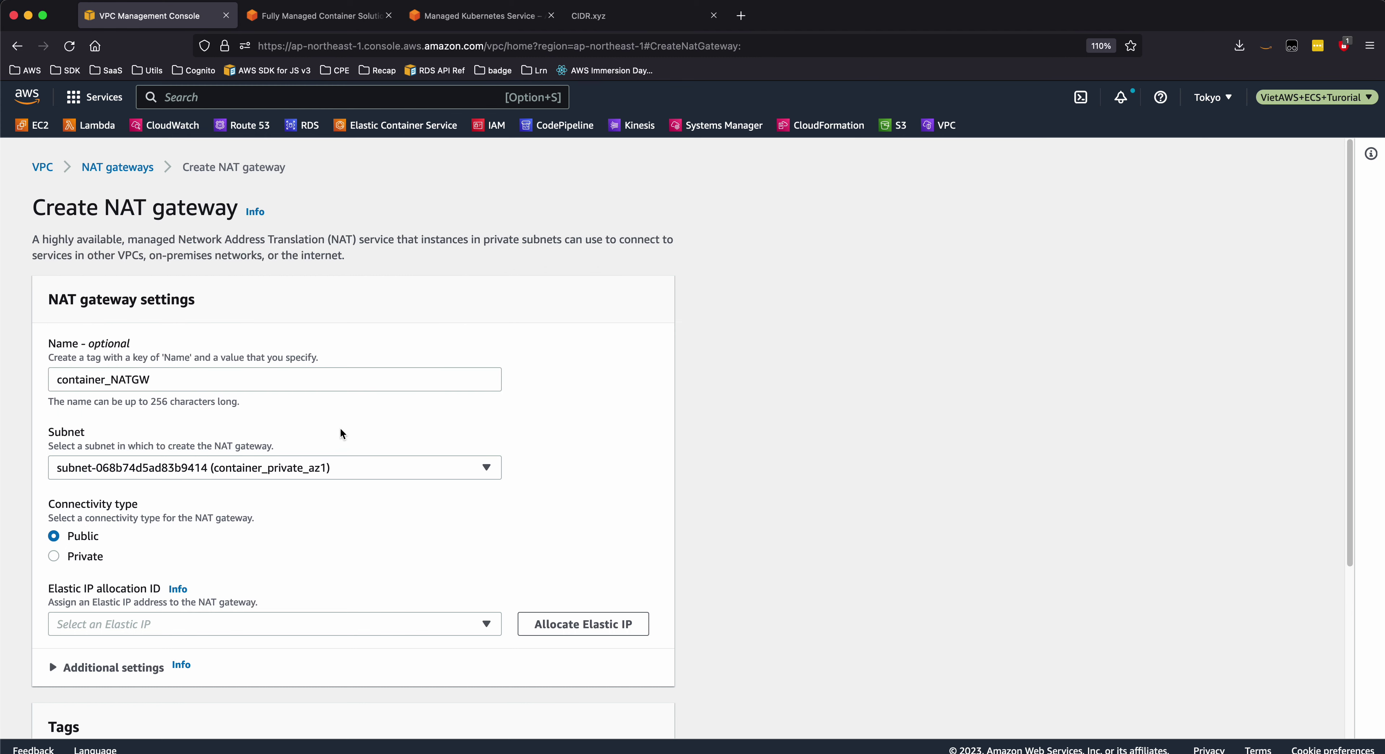
Allocate a new Elastic IP for the NAT gateway and create the gateway
scroll(443, 444, "down", 1)
scroll(181, 532, "down", 5)
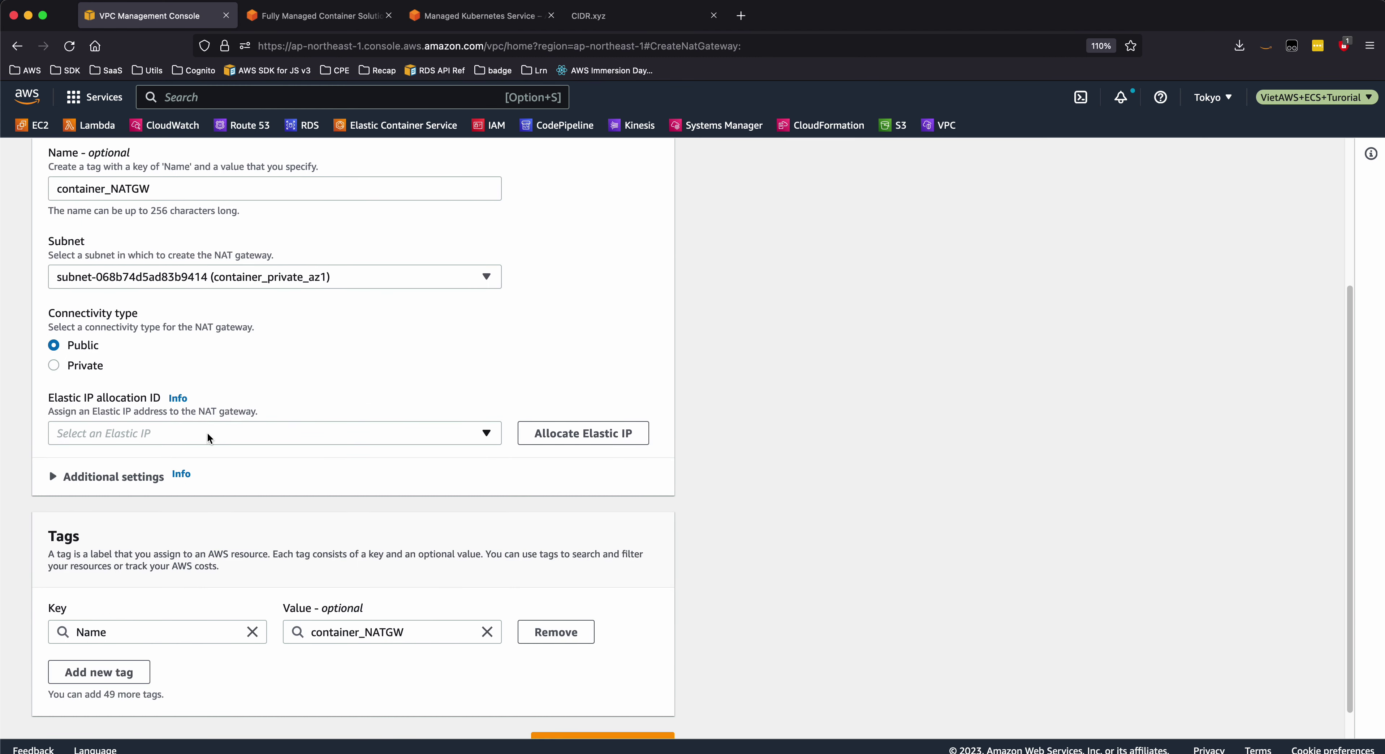
left_click(559, 433)
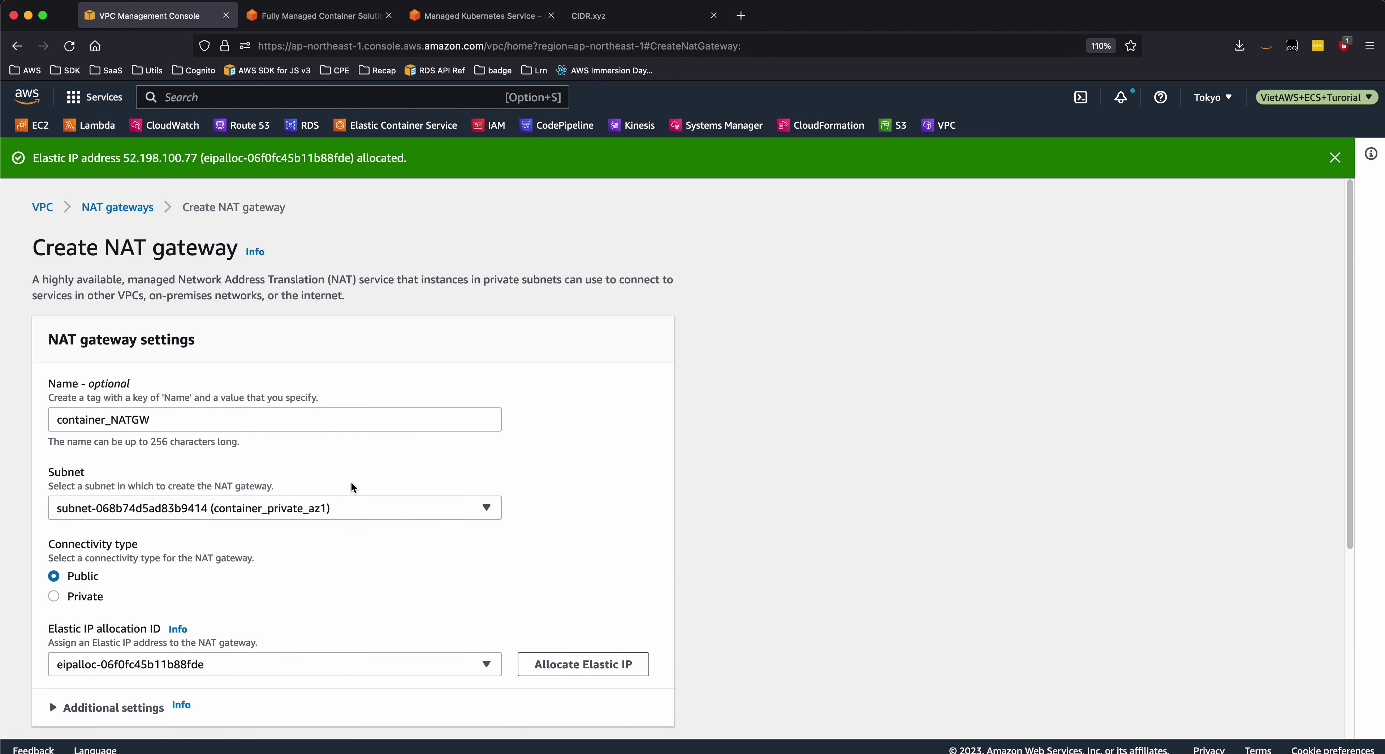
scroll(350, 484, "down", 8)
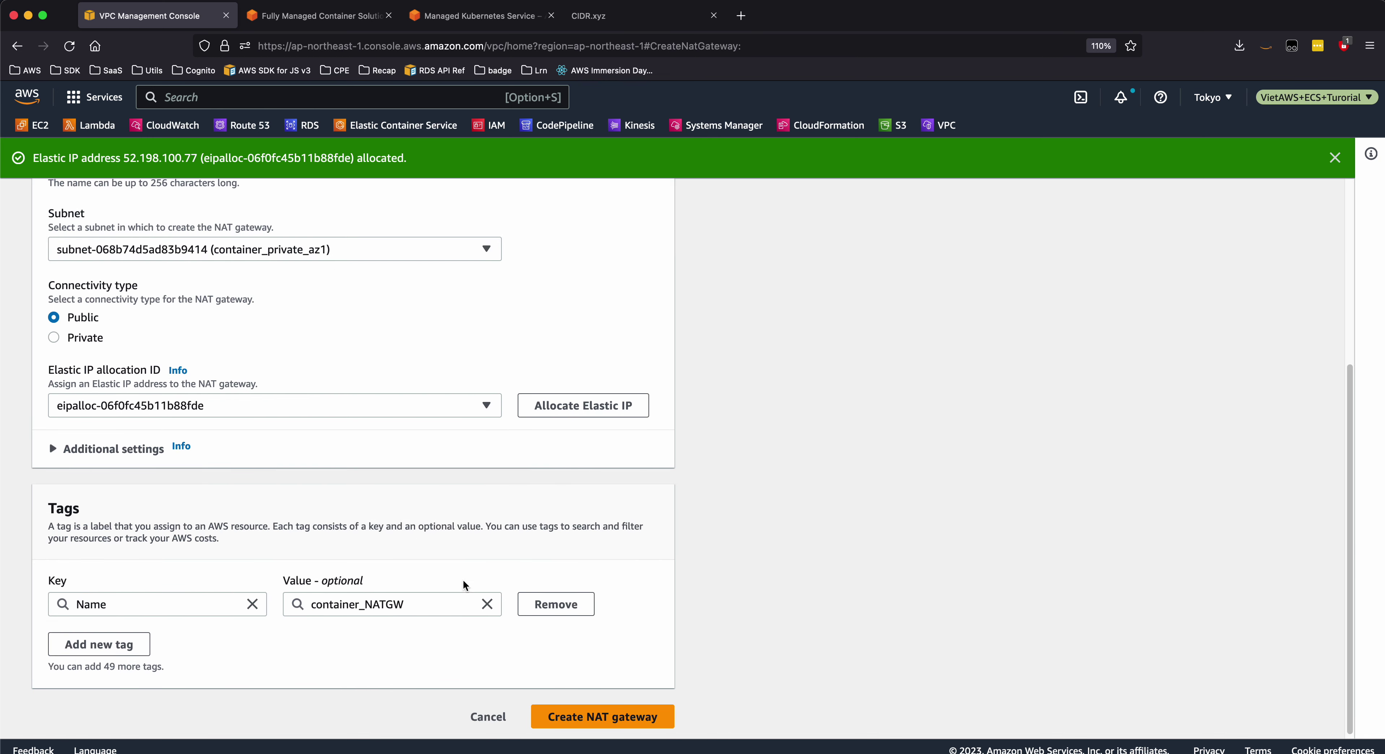
scroll(445, 557, "down", 1)
left_click(613, 708)
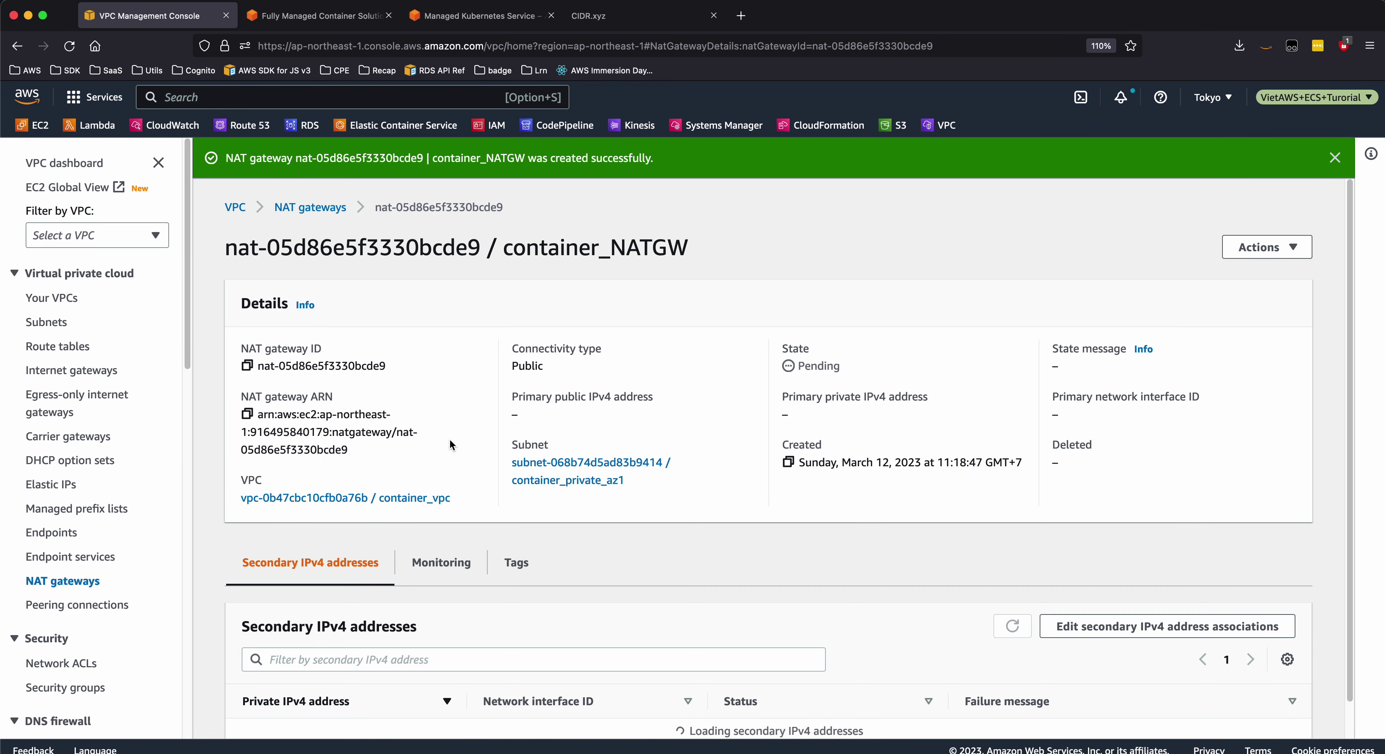
Create a route table named container_private_rtb in the VPC container_vpc
left_click(307, 206)
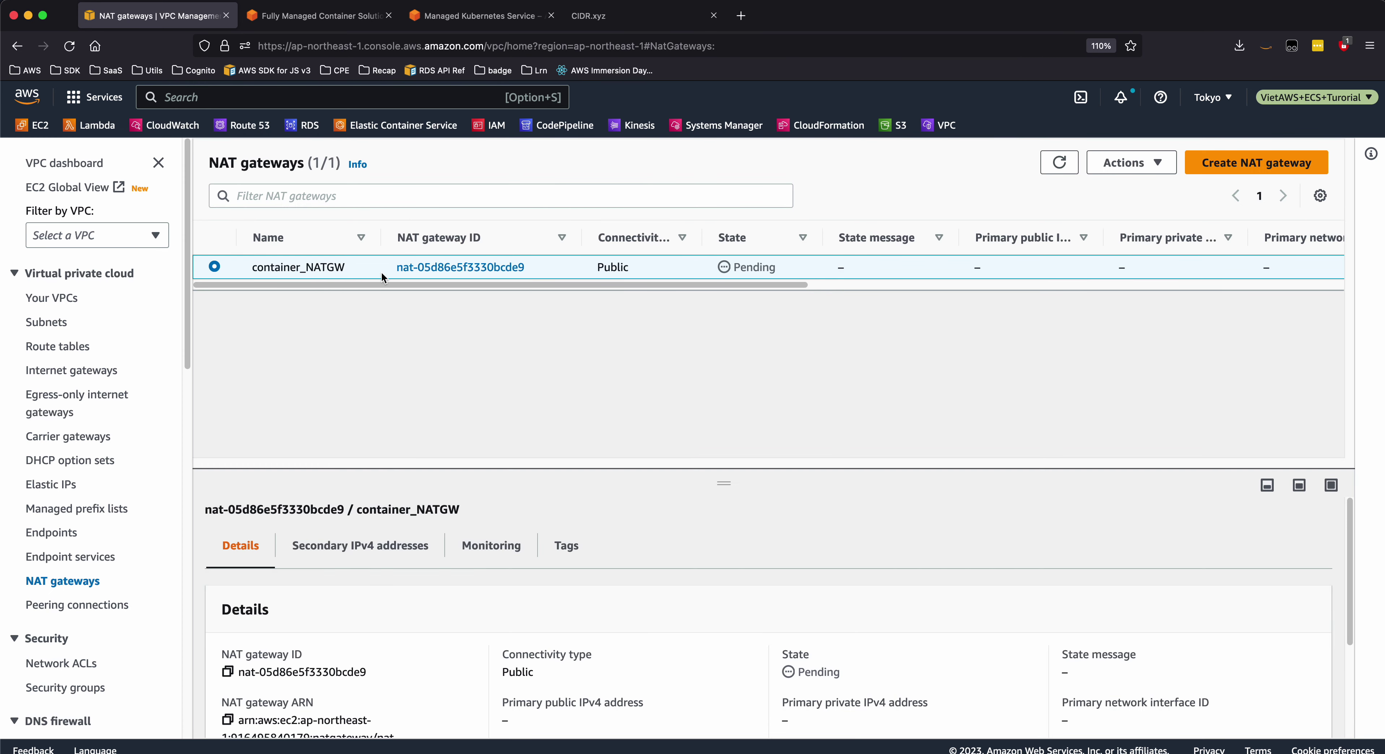
left_click(49, 352)
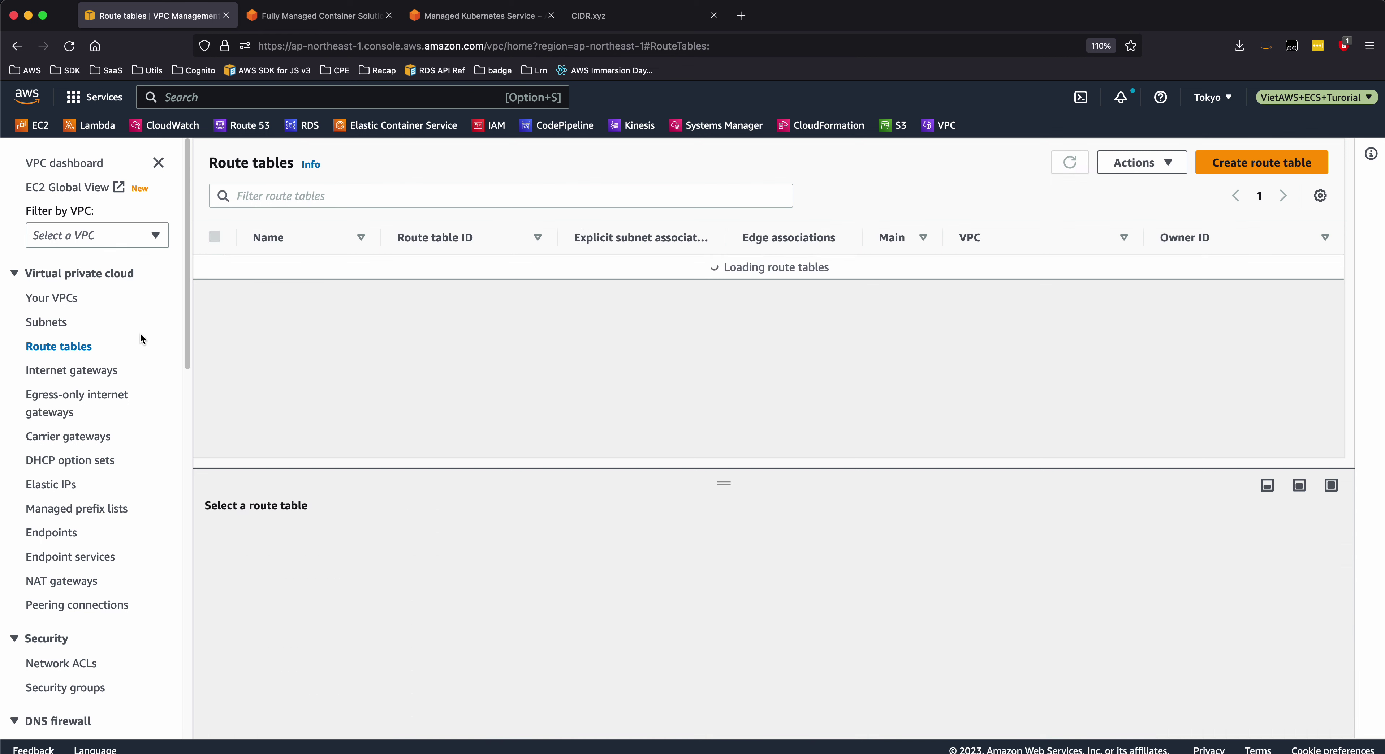
left_click(1227, 171)
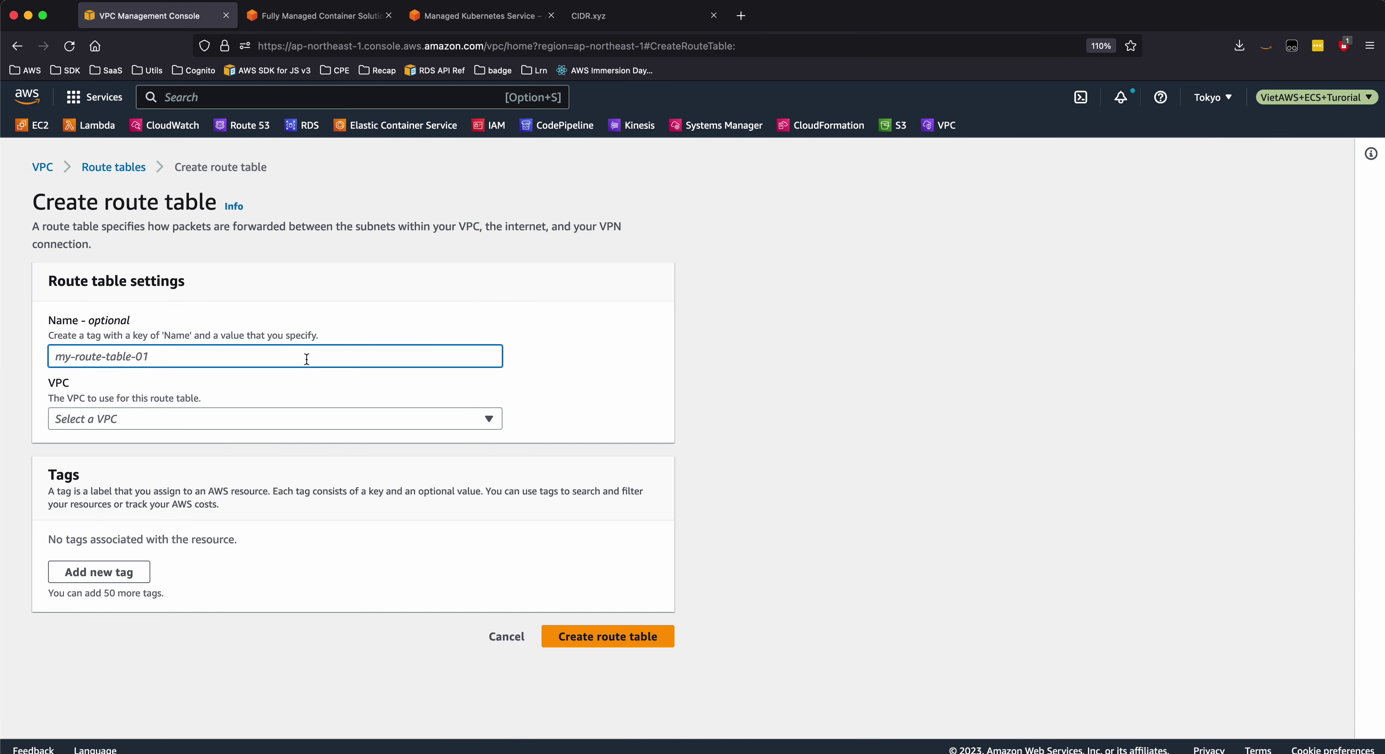
type("container_private_RTB")
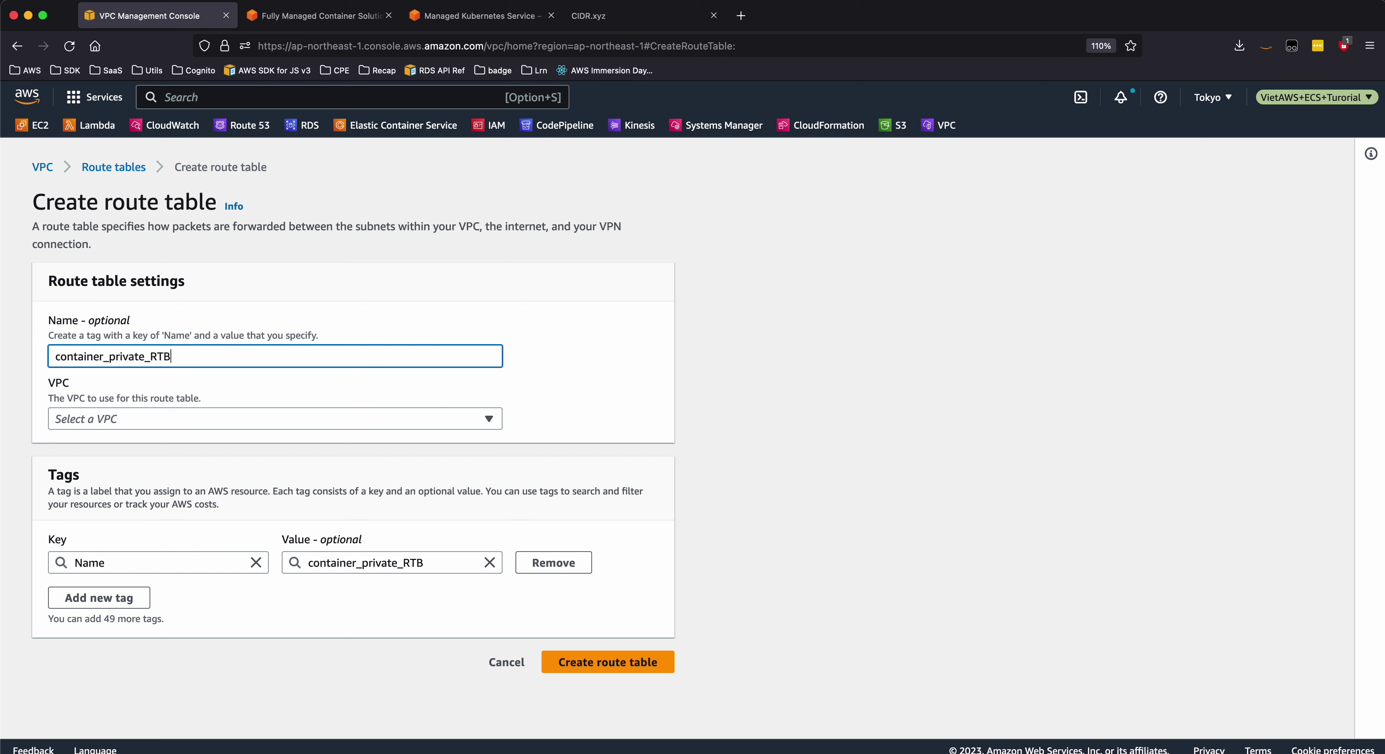
key("BackSpace")
key("BackSpace")
key("BackSpace")
type("rtb")
left_click(327, 424)
left_click(271, 467)
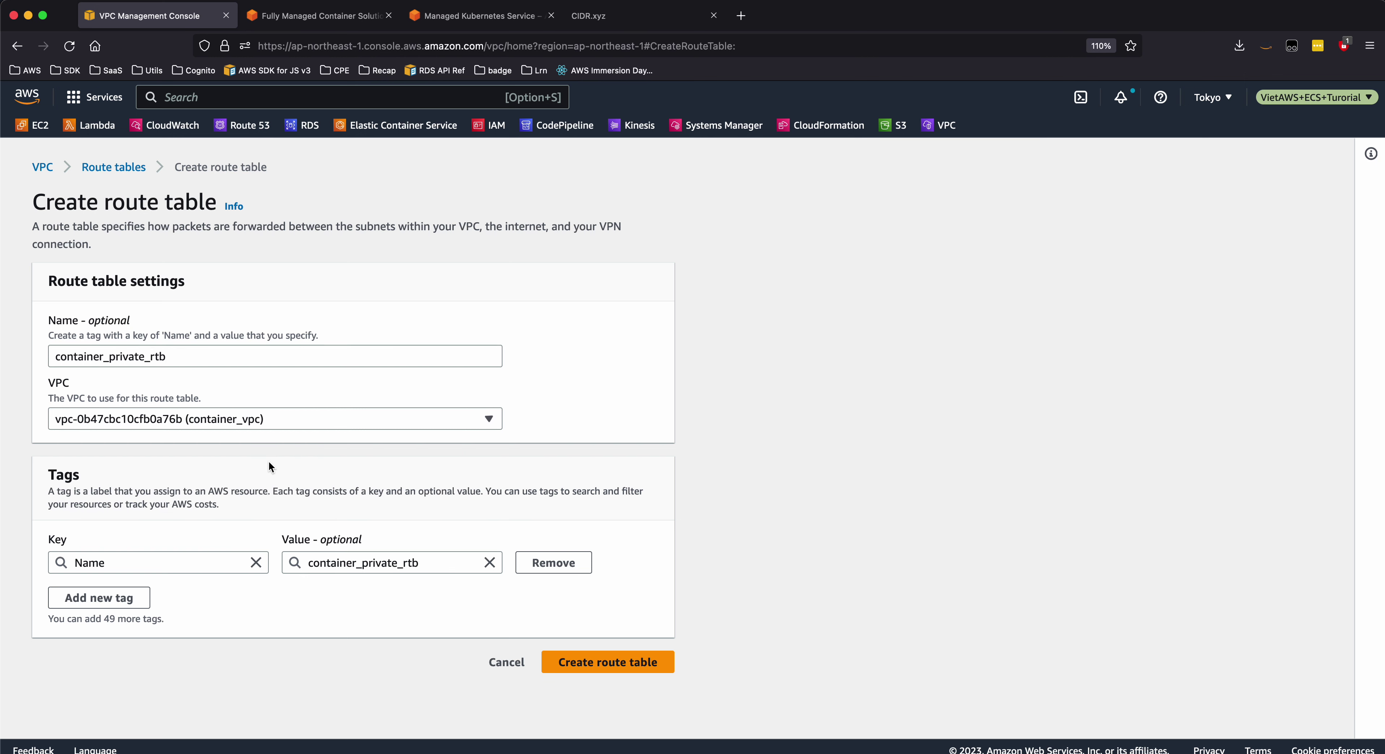
left_click(558, 659)
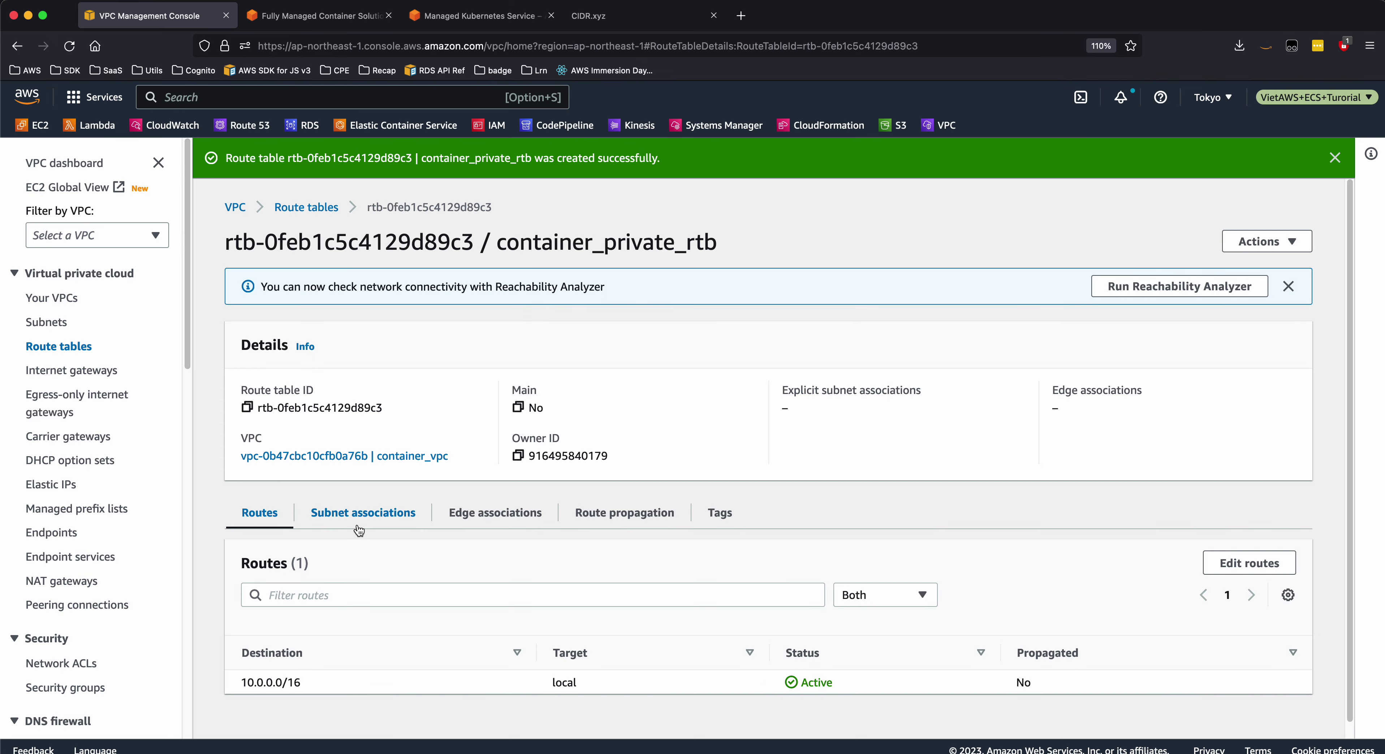
Add a route with destination 0.0.0.0/0 to the route table container_private_rtb
left_click(1250, 562)
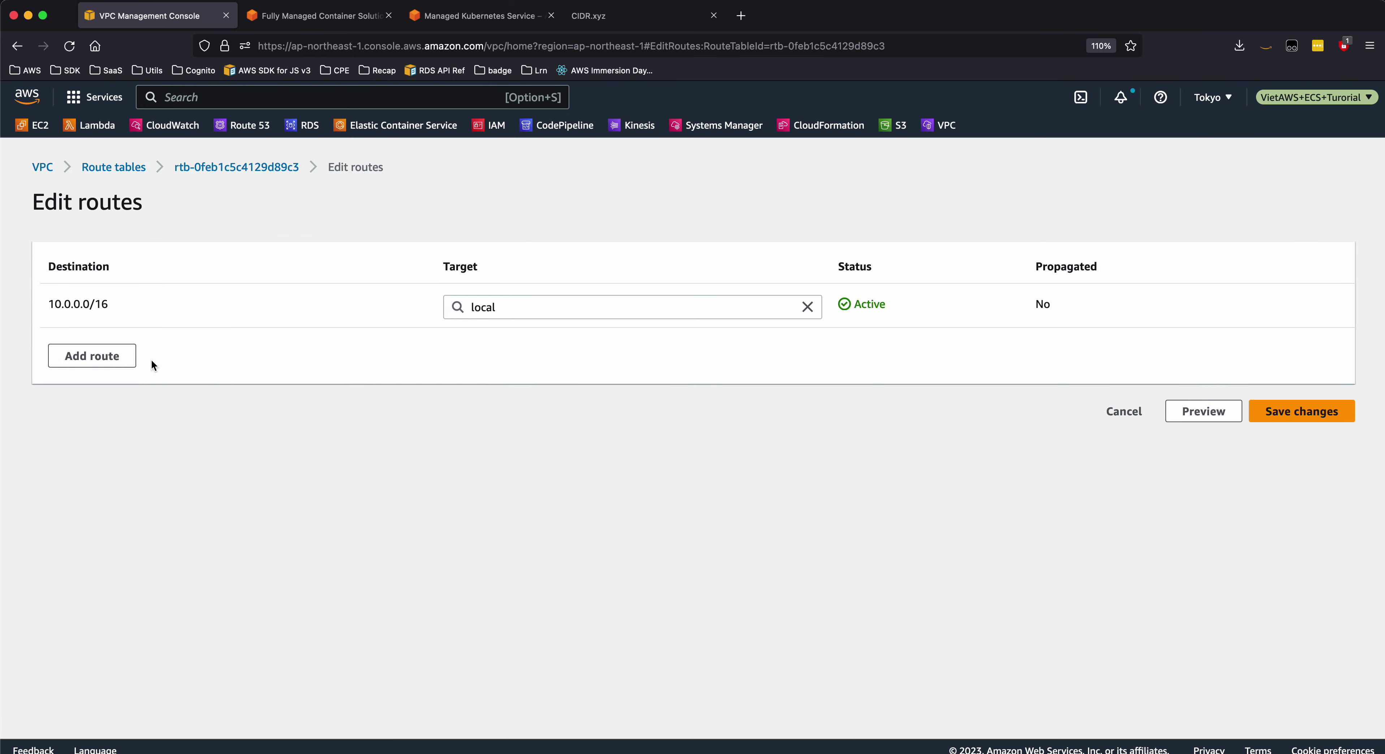
left_click(129, 357)
left_click(244, 355)
left_click(194, 384)
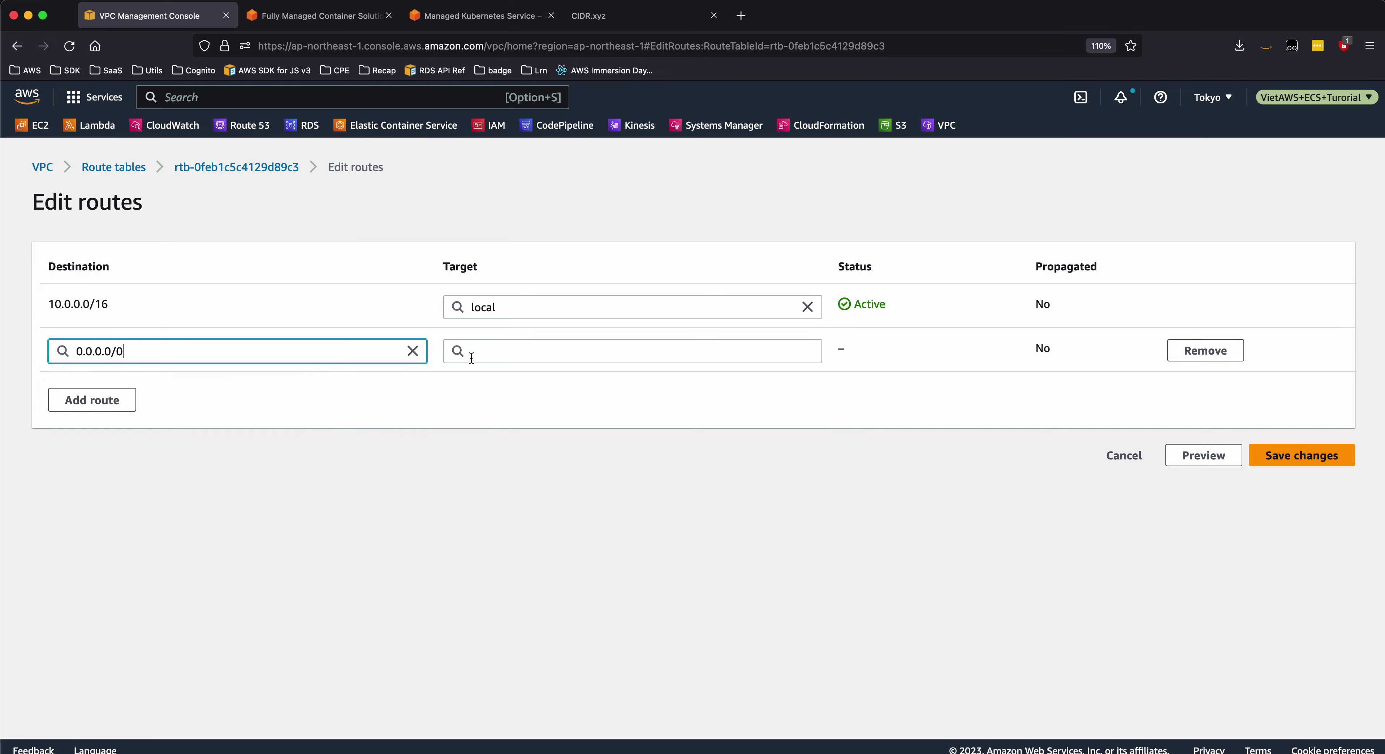
left_click(470, 357)
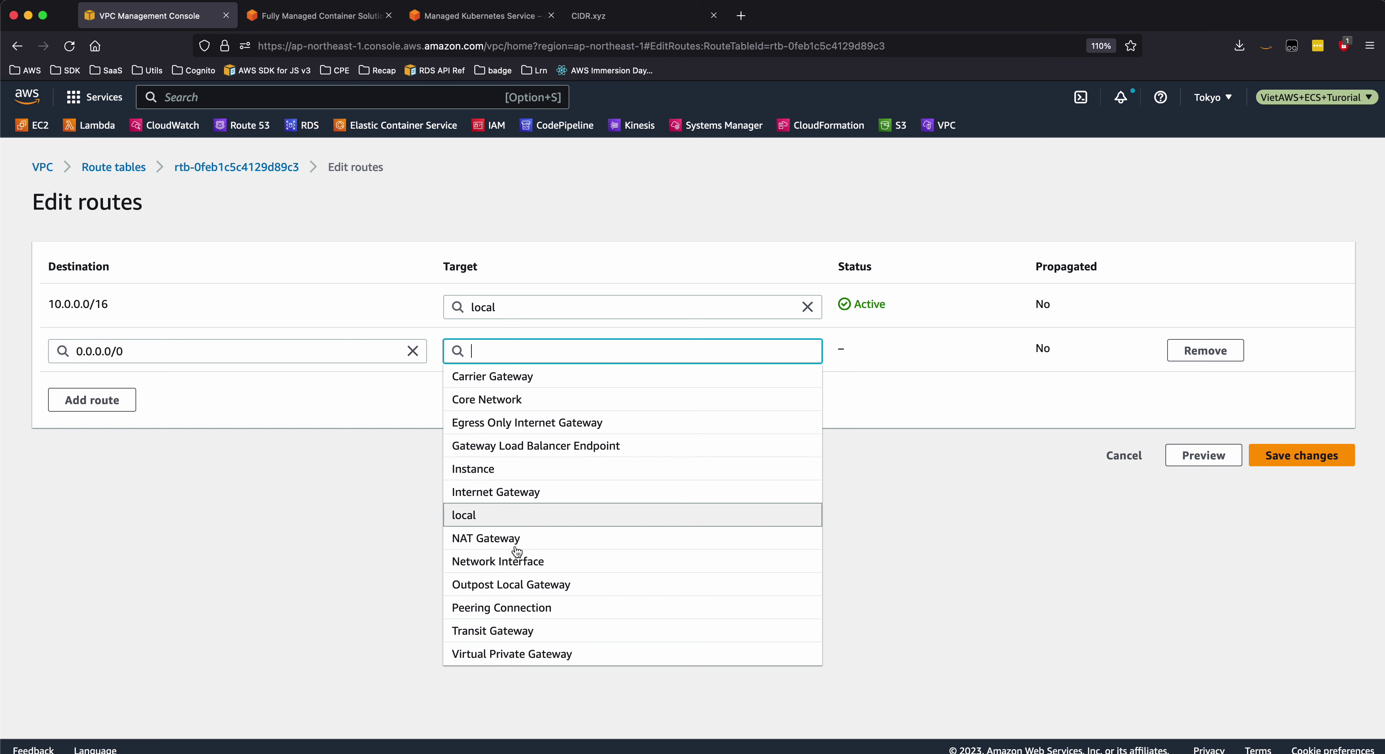
type("eni-")
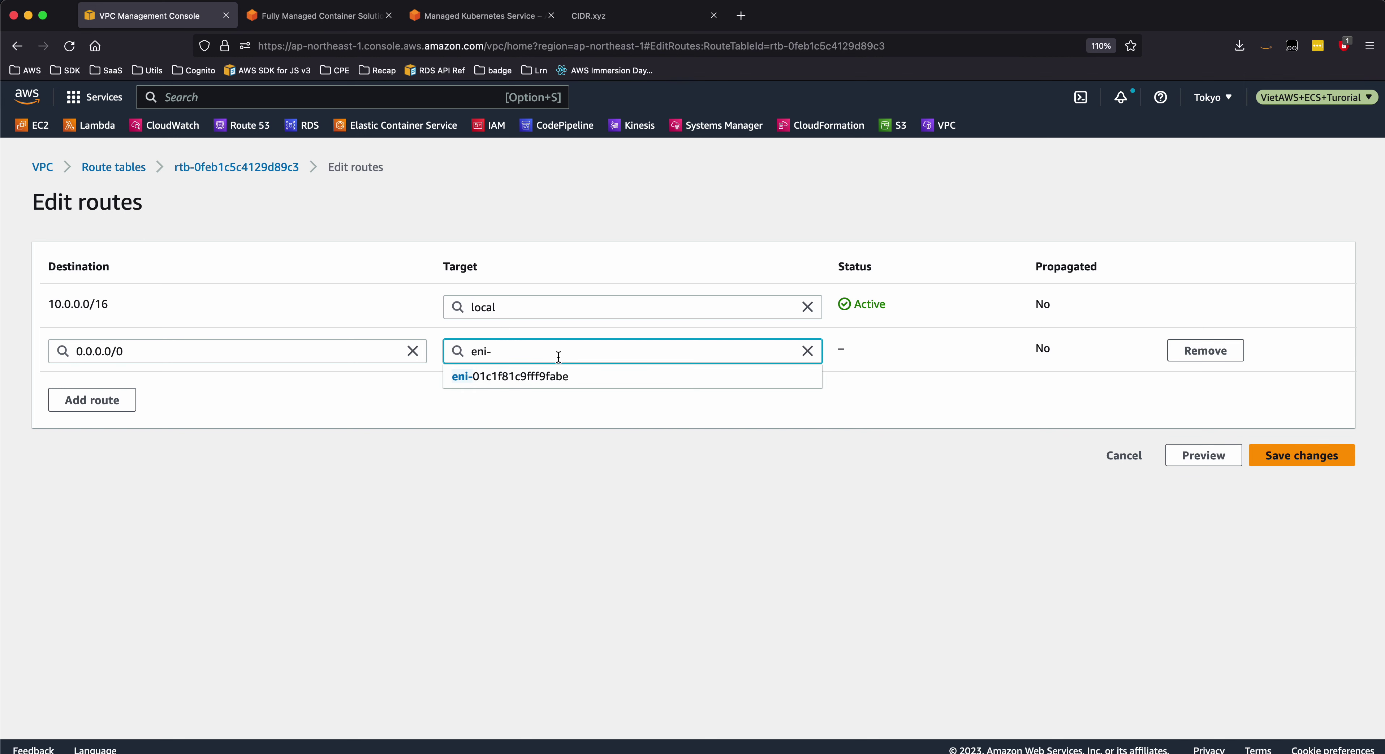
key("BackSpace")
key("BackSpace")
key("BackSpace")
key("BackSpace")
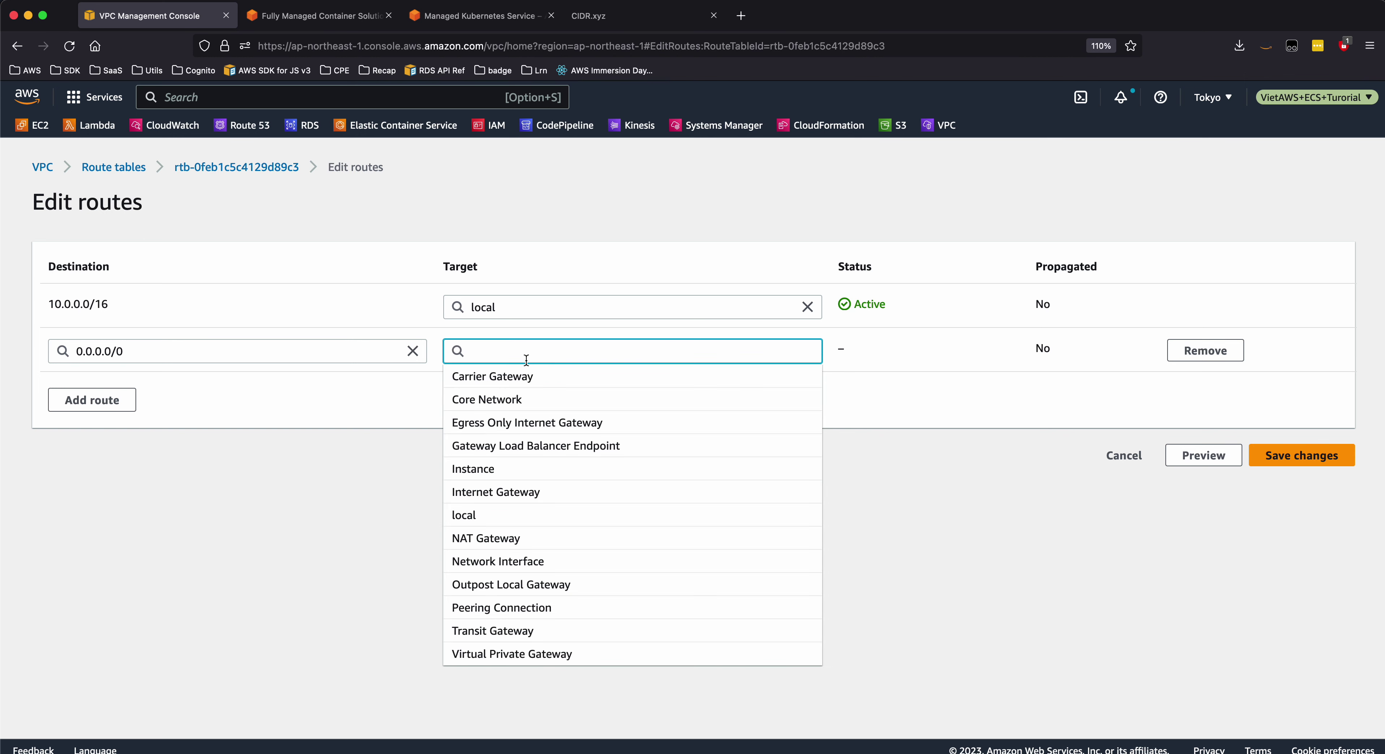
left_click(484, 521)
key("BackSpace")
key("BackSpace")
key("BackSpace")
key("BackSpace")
key("BackSpace")
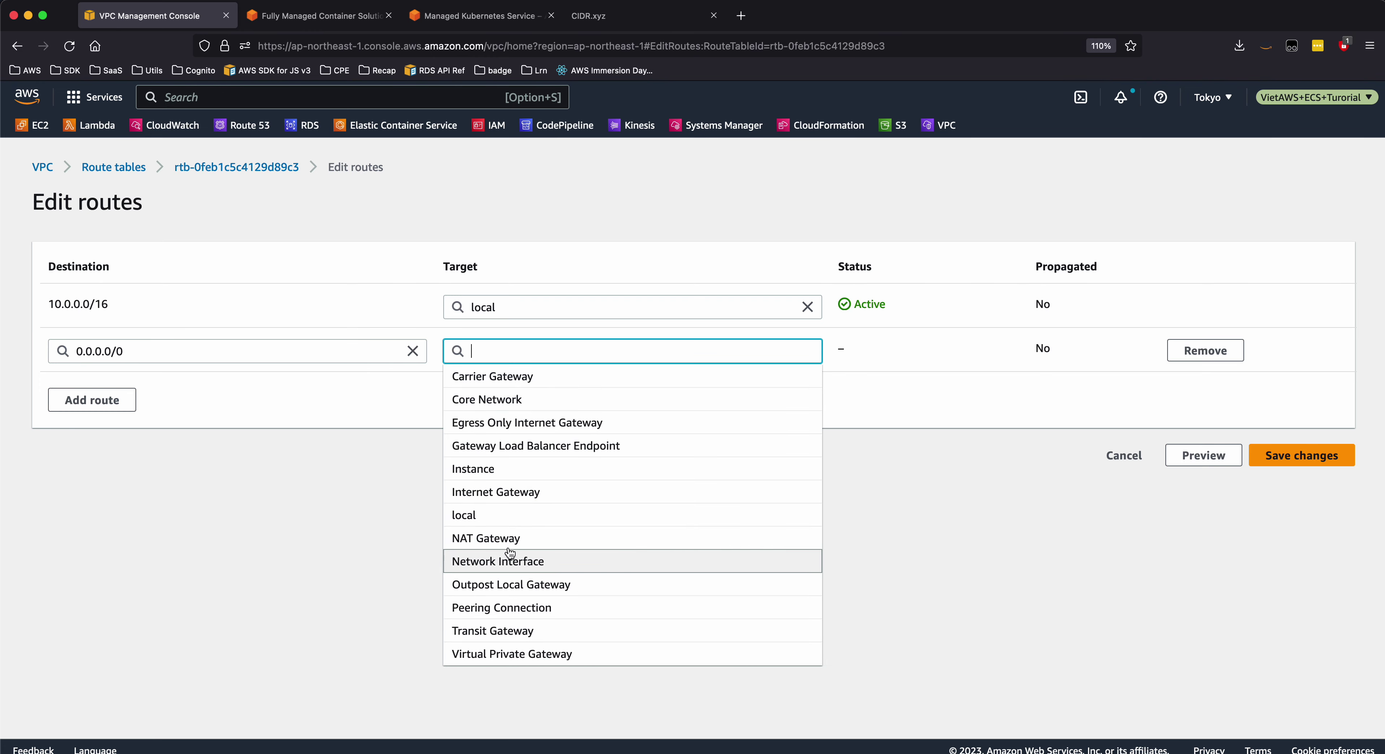
Target the 0.0.0.0/0 route at the NAT gateway nat-05d86e5f3330bcde9 and save the routes
left_click(506, 539)
left_click(536, 383)
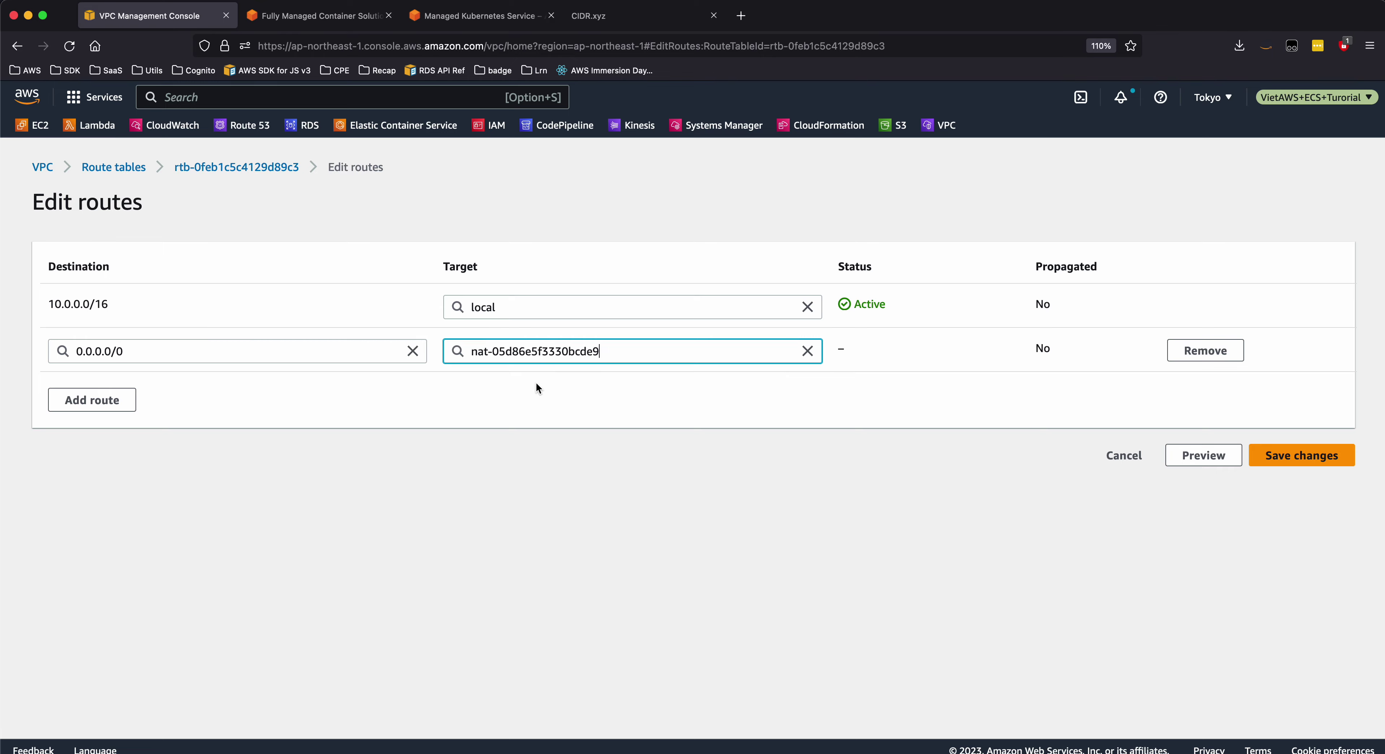
left_click(1301, 455)
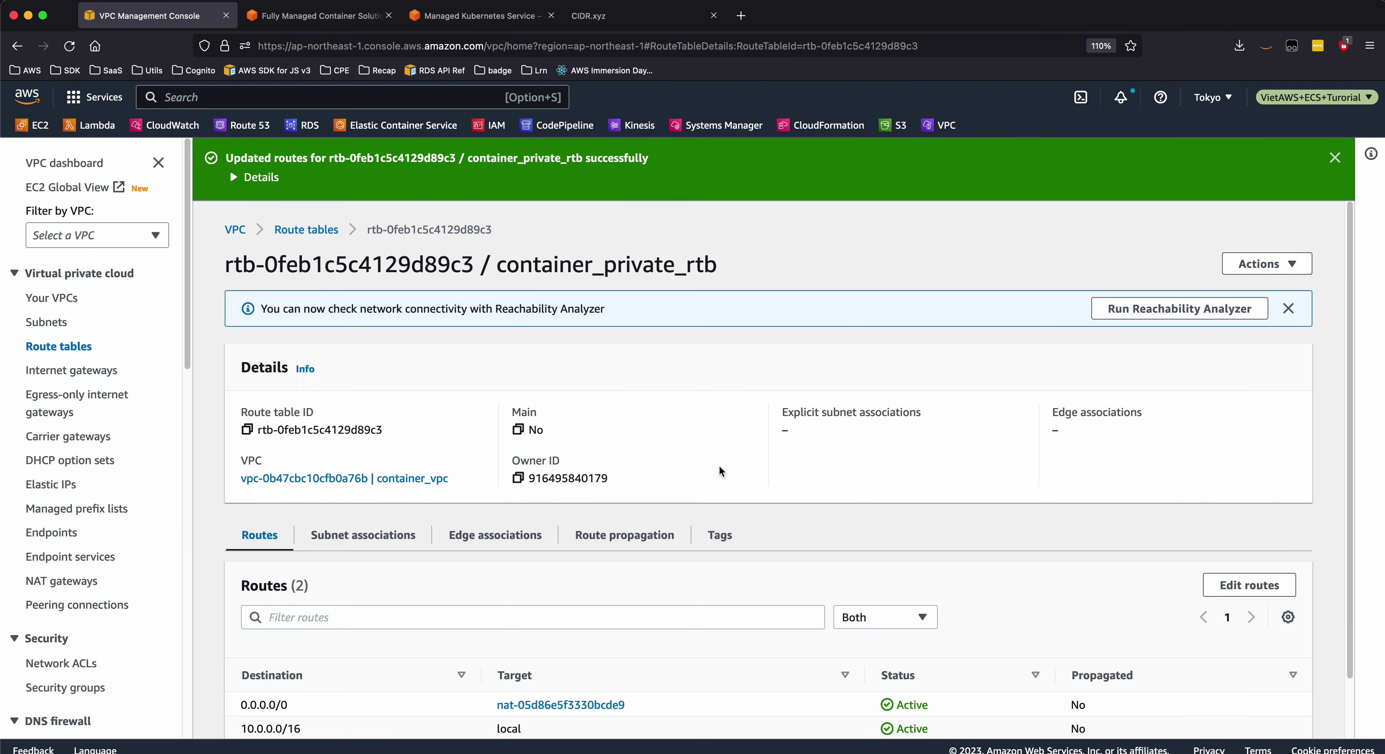
Associate the subnets container_private_az1 and container_private_az2 with the route table container_private_rtb
left_click(383, 537)
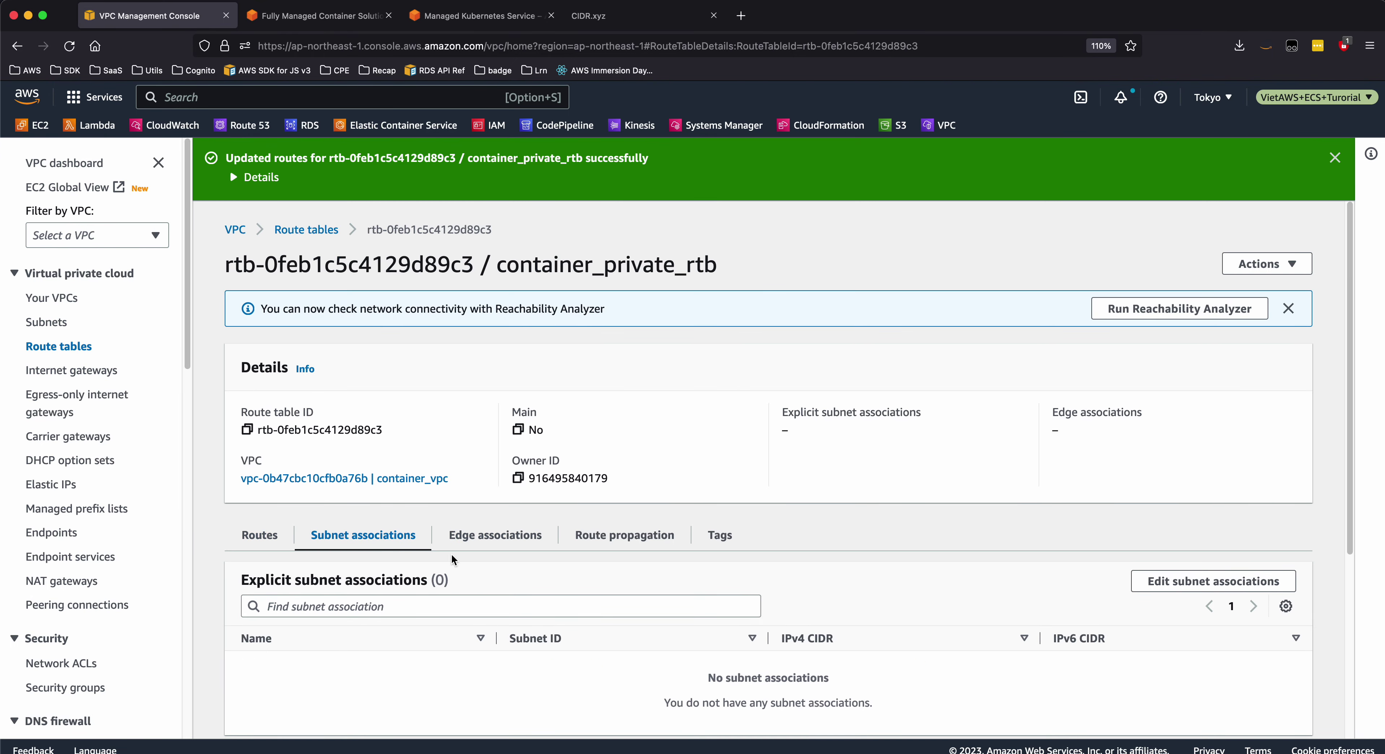
scroll(1070, 537, "down", 2)
left_click(1181, 499)
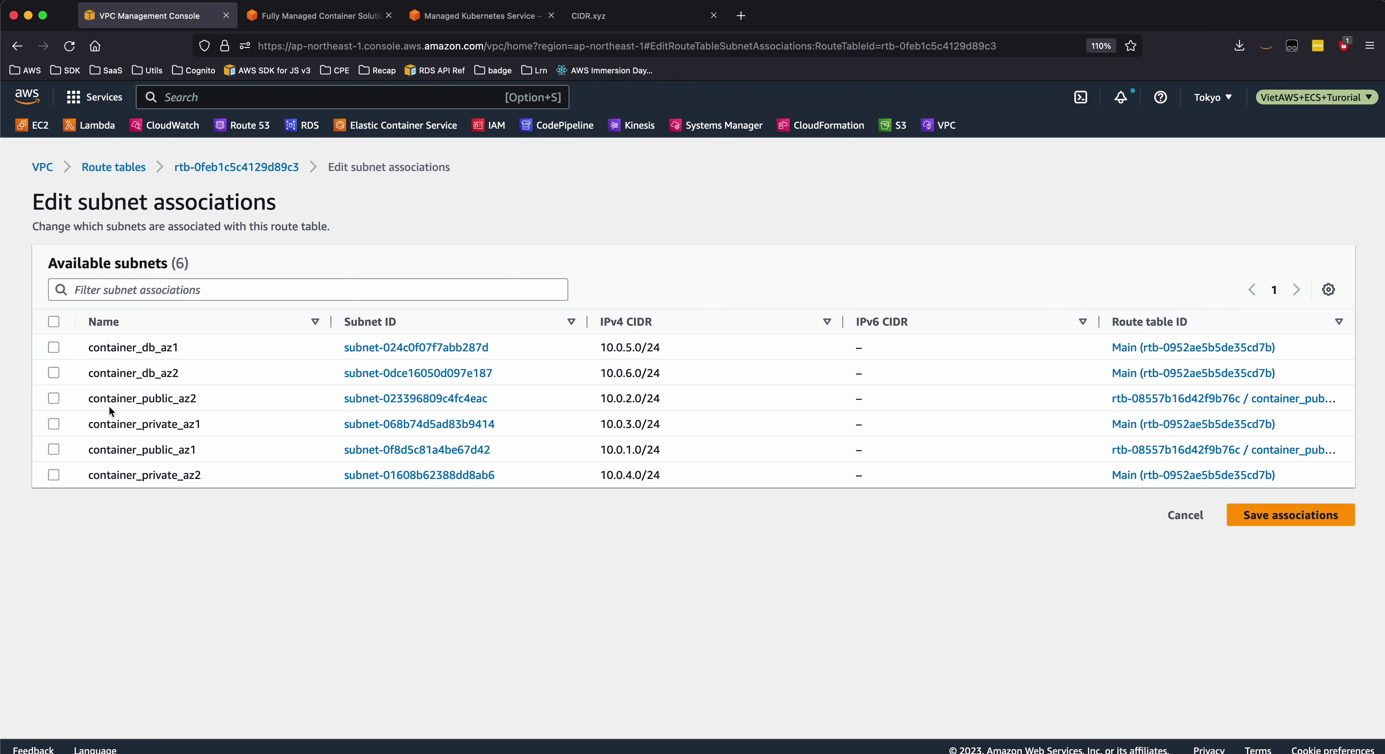
left_click(60, 424)
left_click(53, 476)
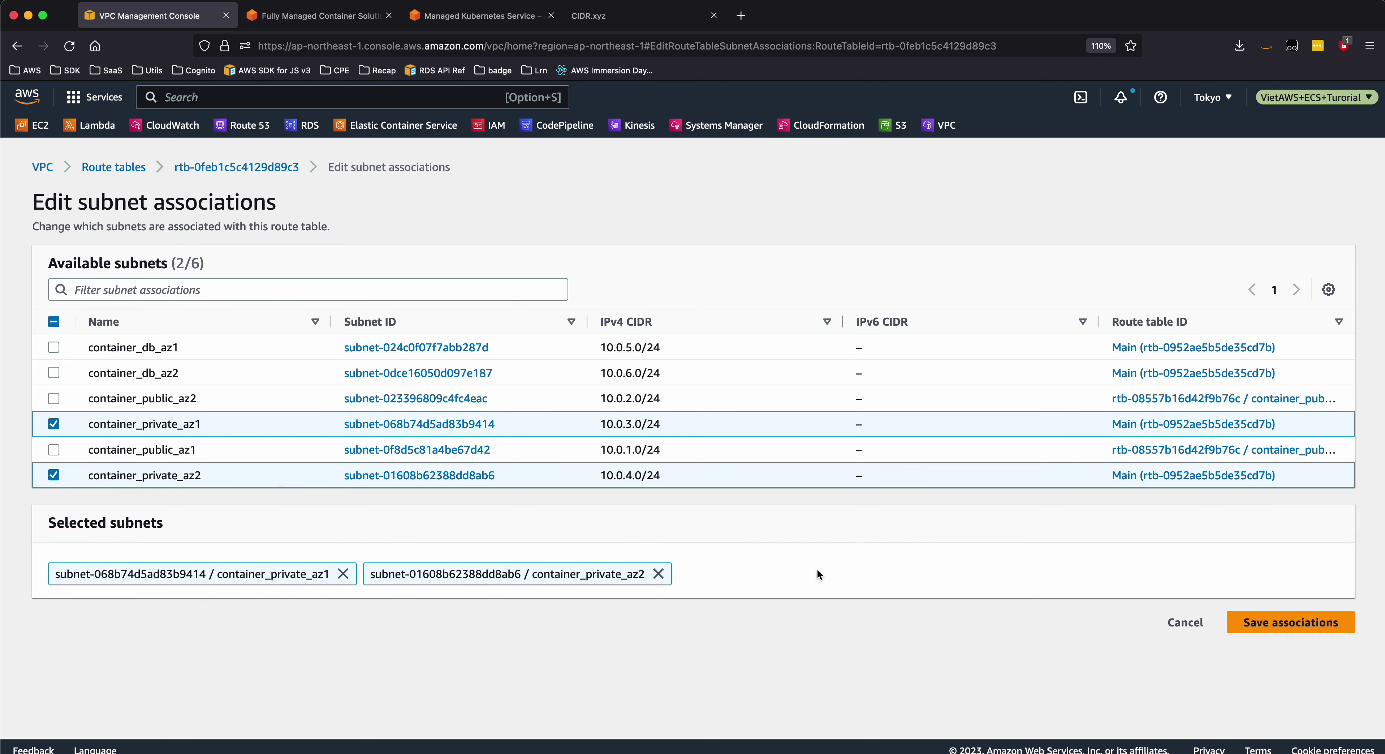
left_click(1267, 615)
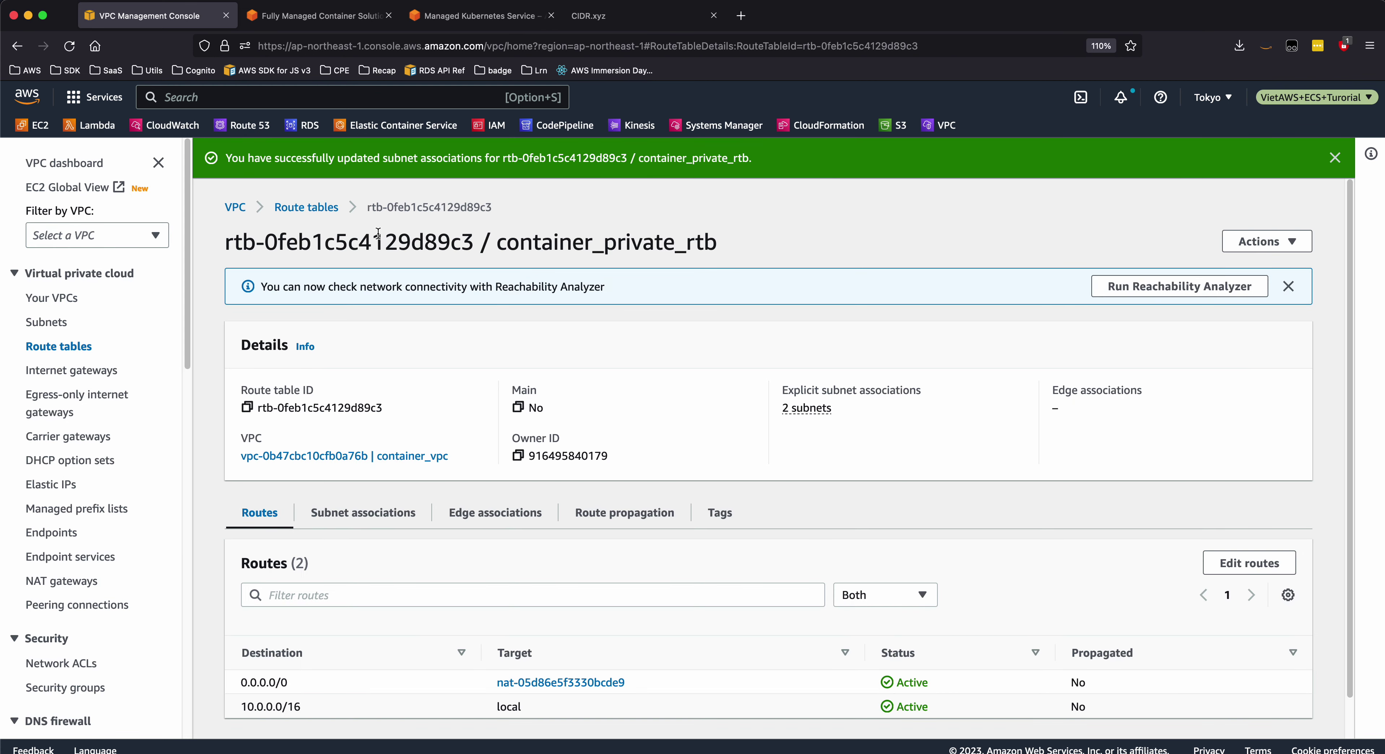
Examine the routes, explicit subnet associations and subnets without explicit associations of container_vpc's unnamed main route table
left_click(317, 207)
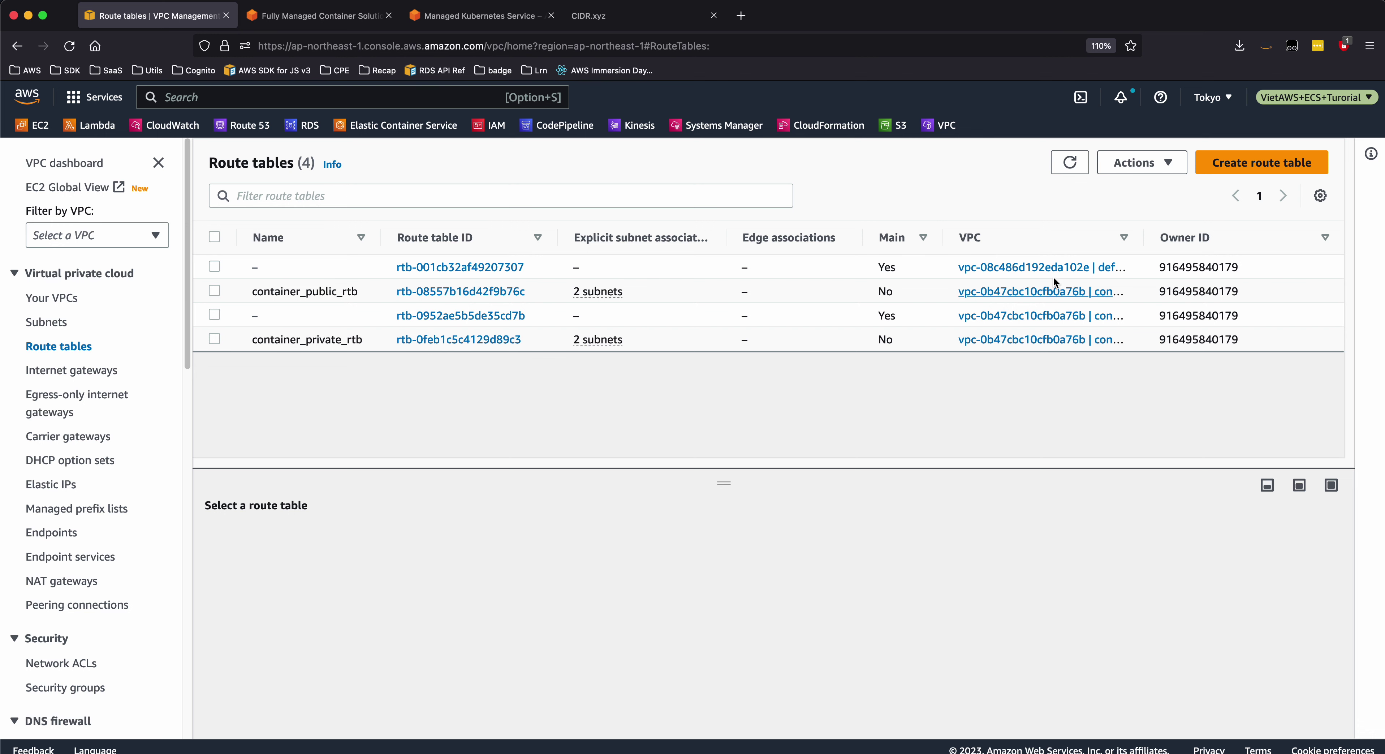
left_click_drag(1141, 238, 1226, 238)
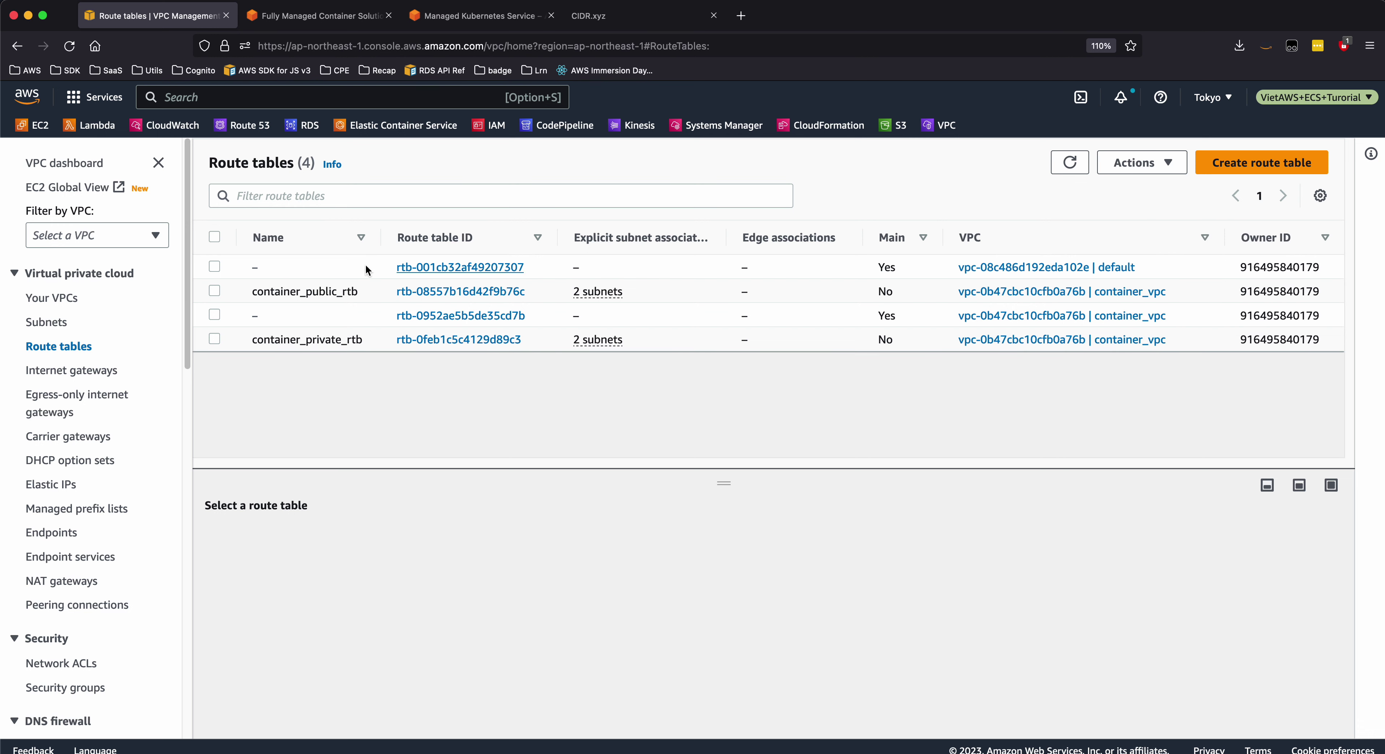
left_click(215, 315)
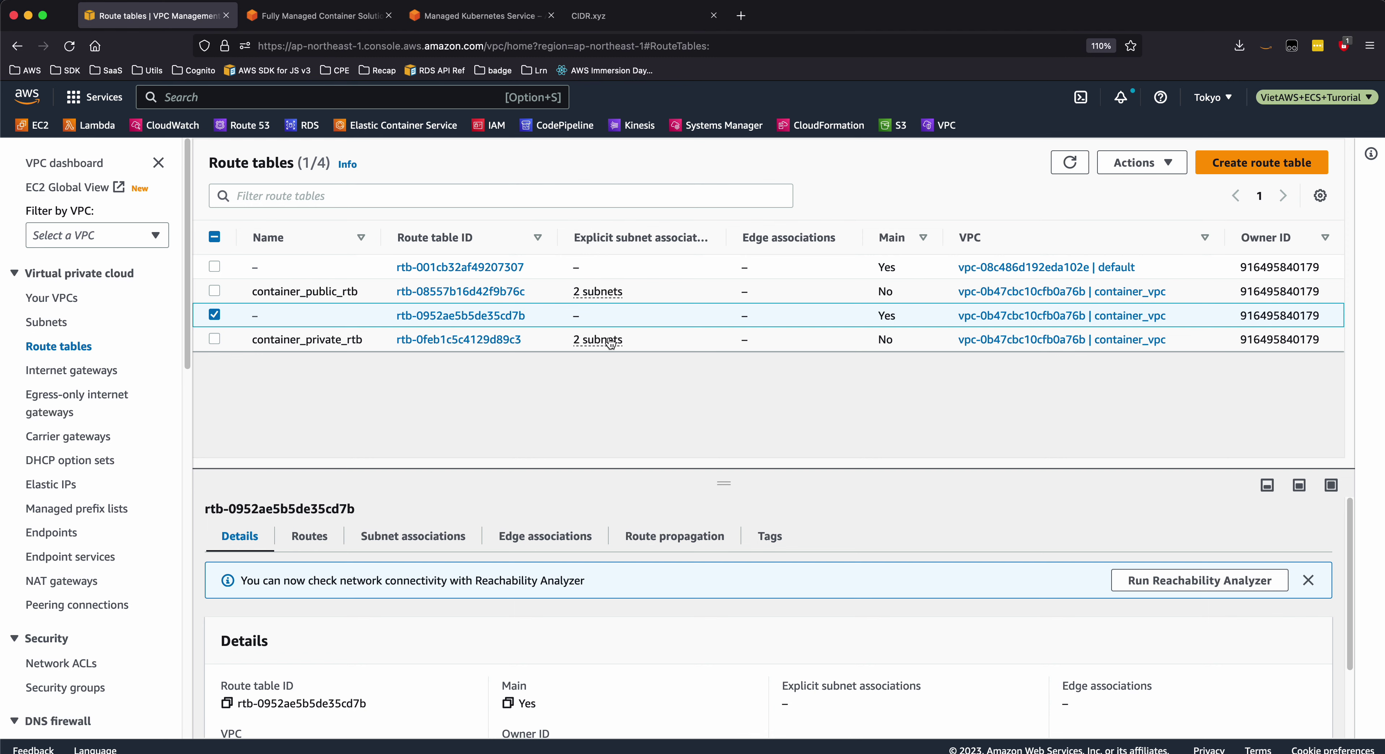
left_click(476, 317)
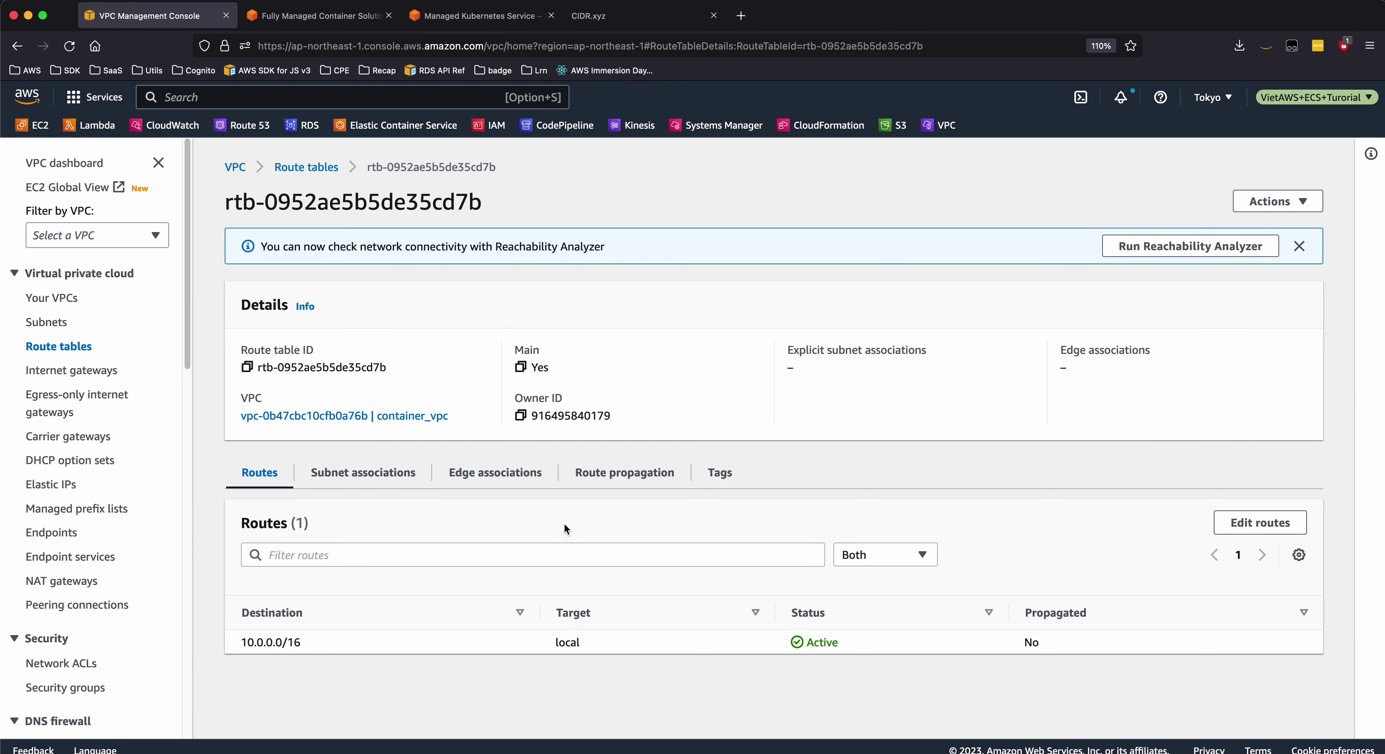
left_click_drag(245, 643, 331, 643)
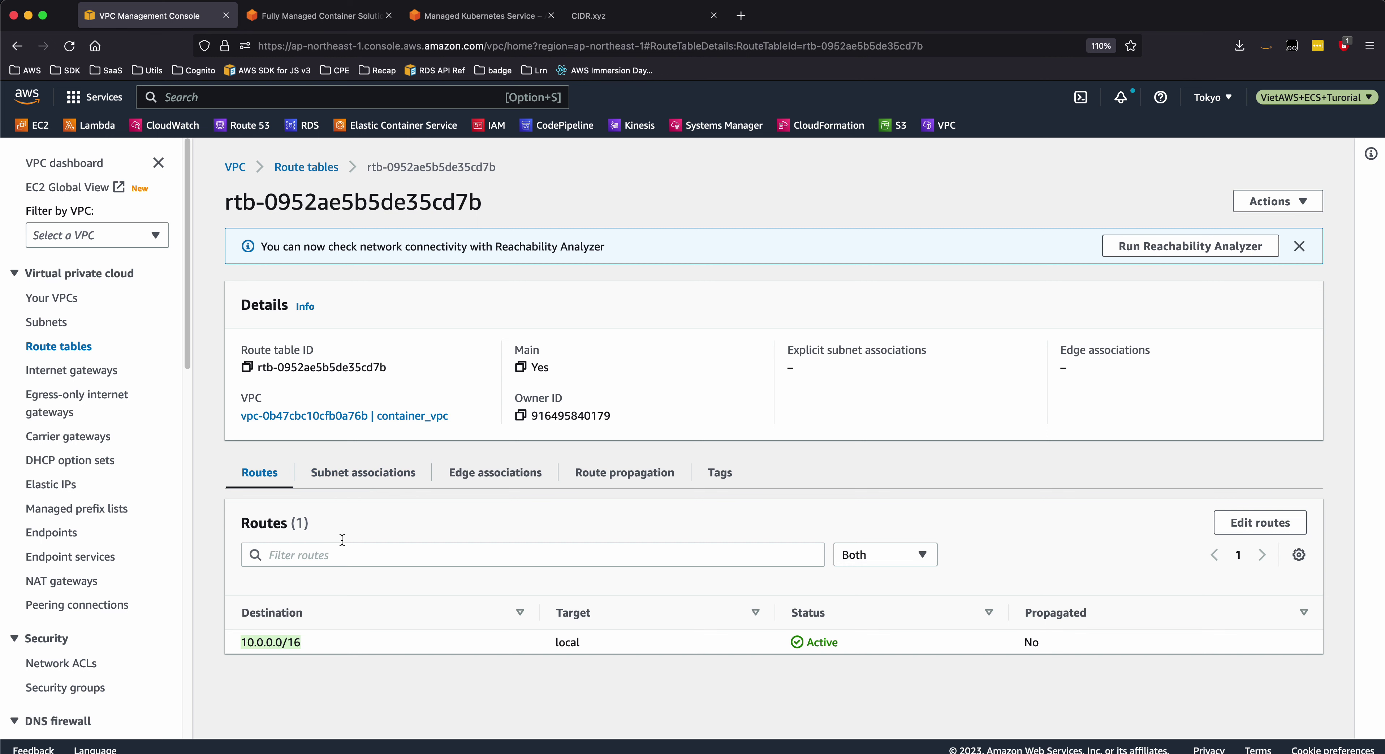
left_click(366, 473)
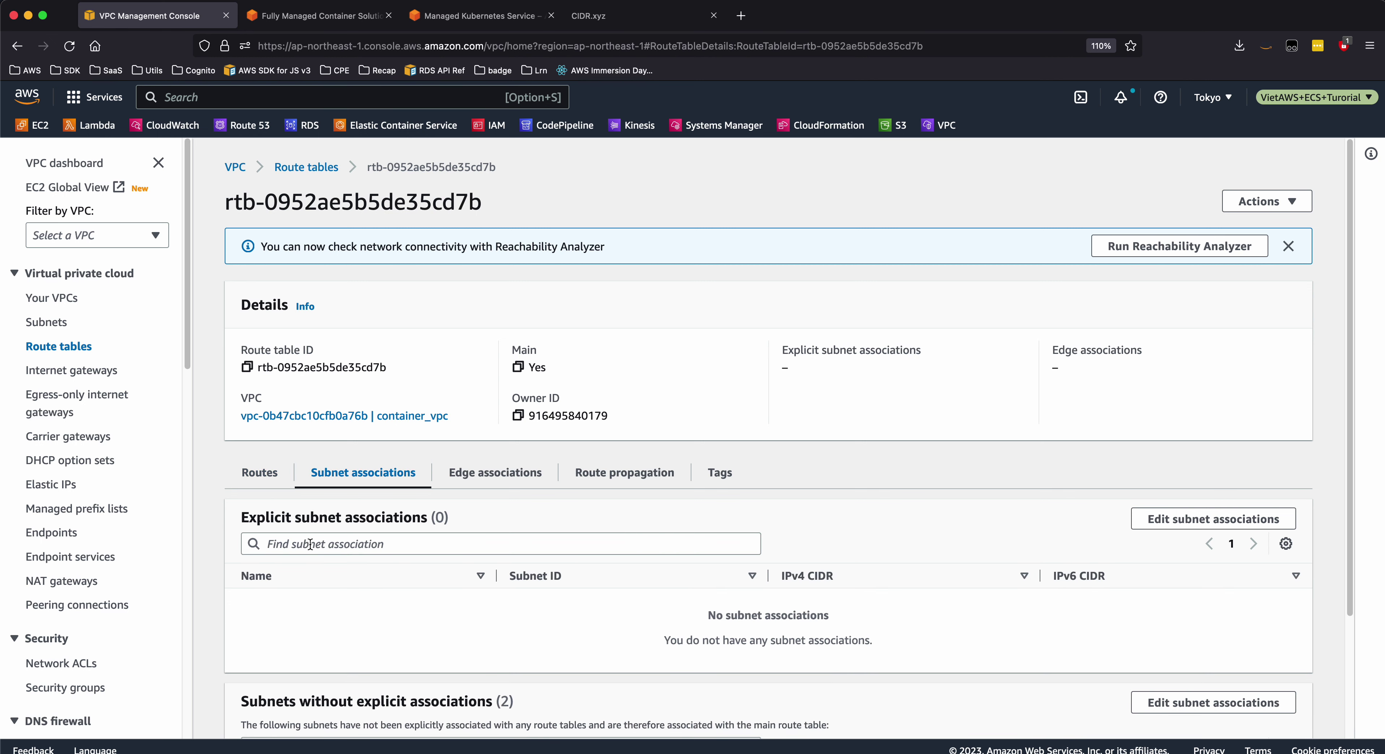
left_click_drag(255, 522, 418, 519)
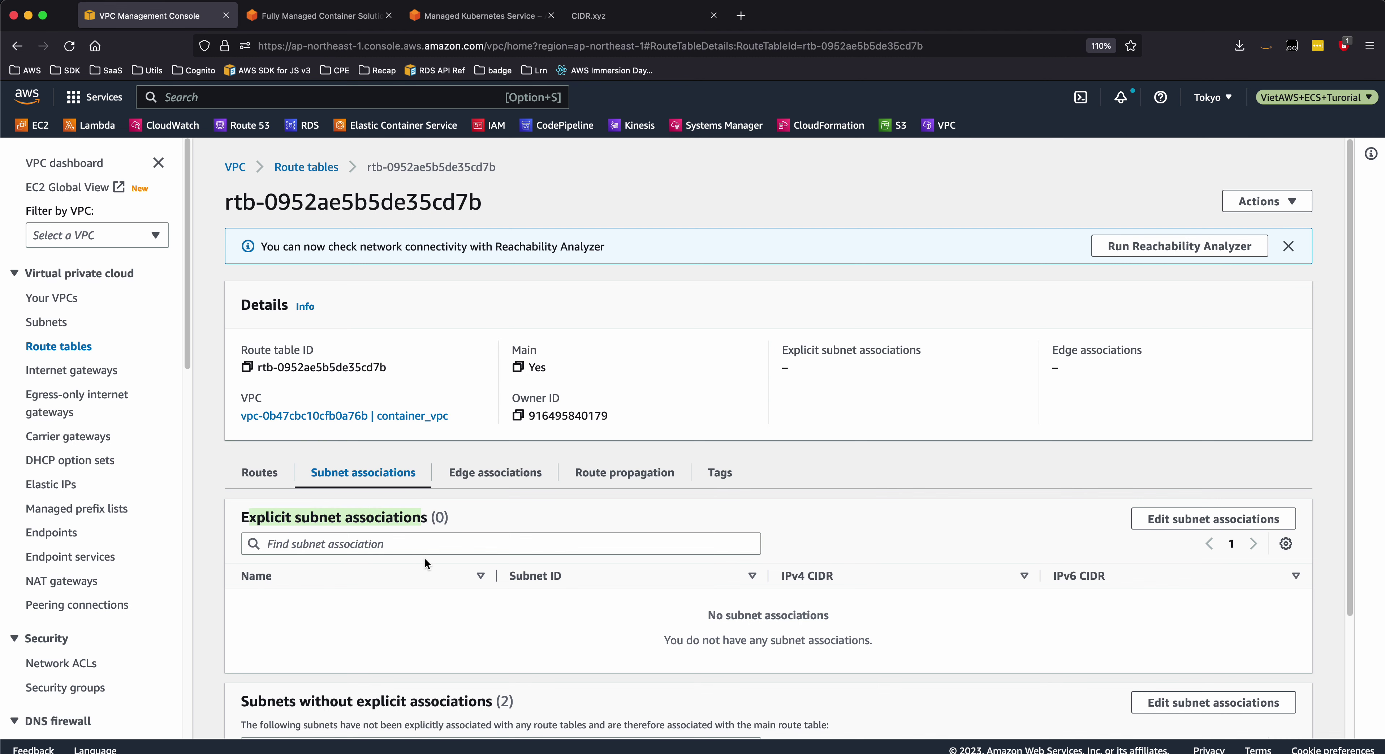
scroll(424, 554, "down", 5)
left_click_drag(513, 558, 316, 559)
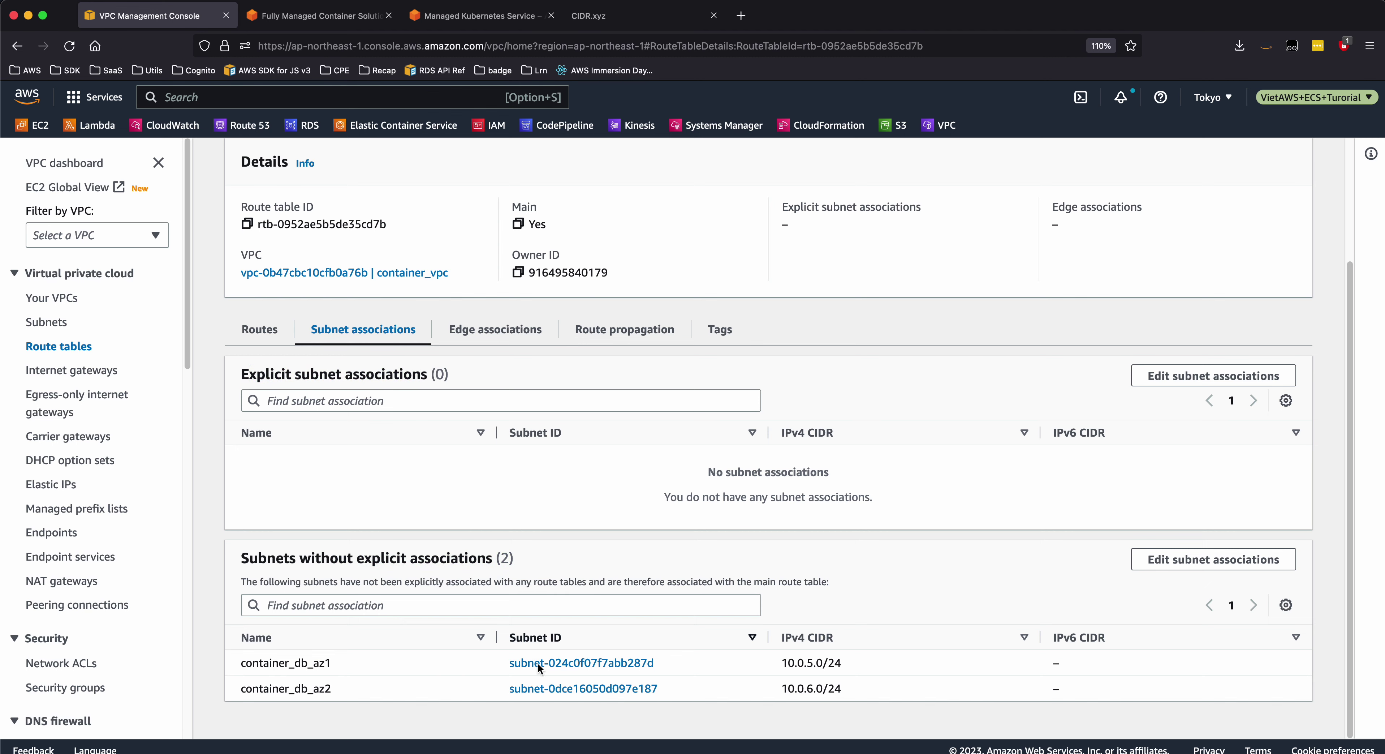
scroll(459, 643, "up", 5)
Review the subnet associations of the route table container_public_rtb and return to the list of route tables
left_click(280, 168)
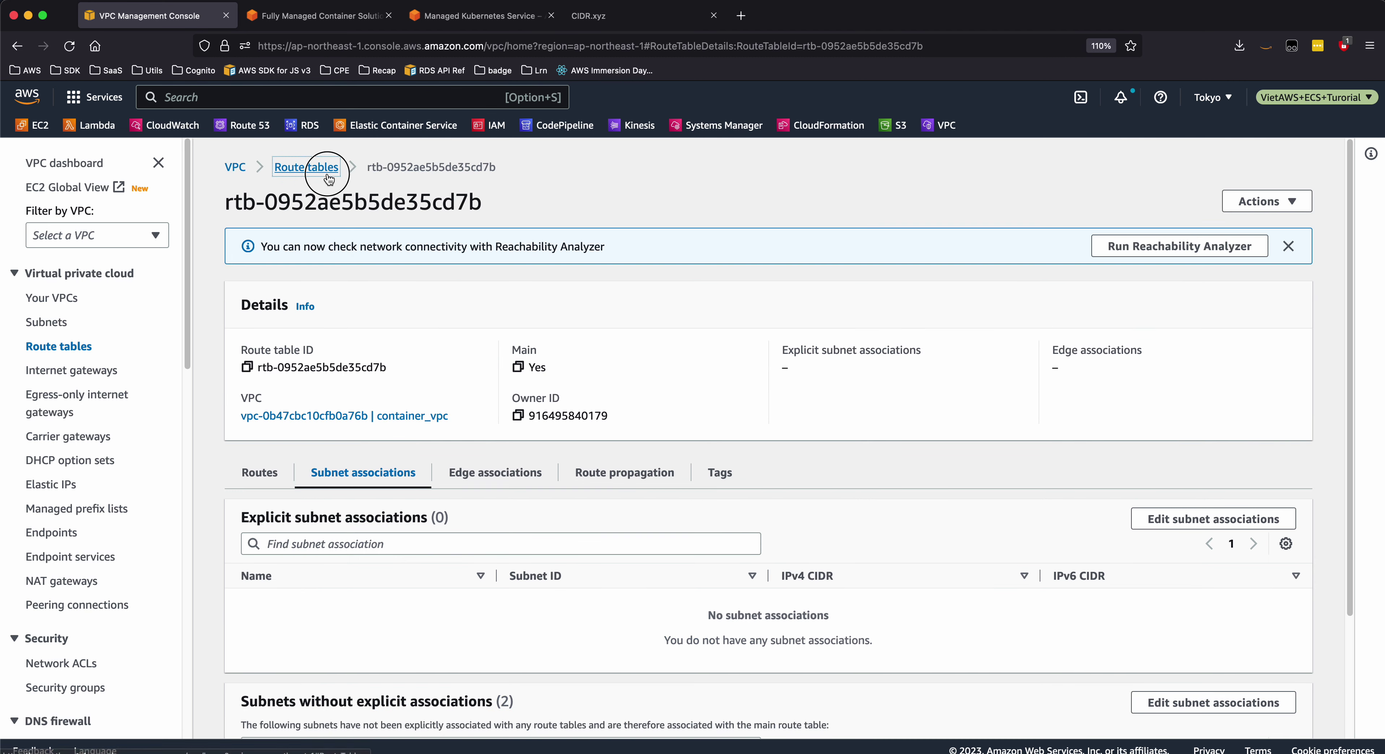
left_click(484, 291)
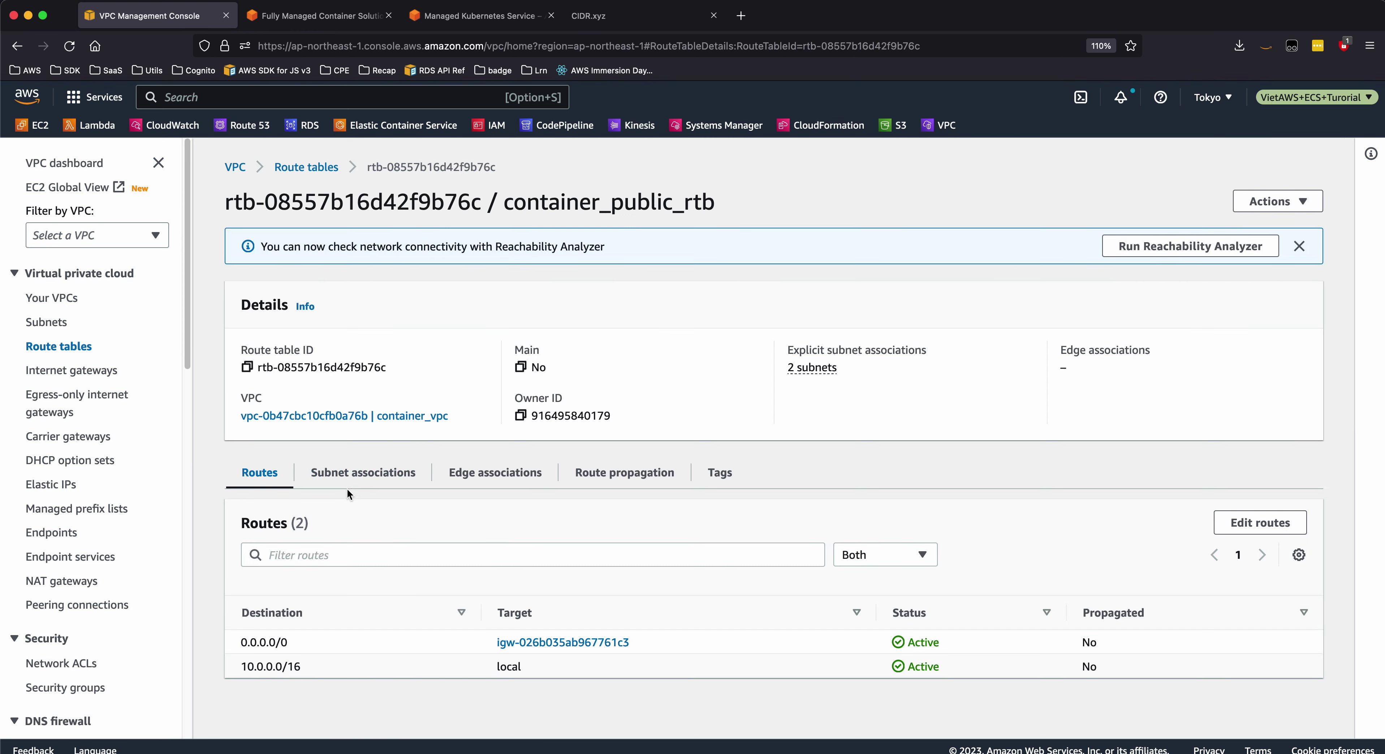
left_click(350, 482)
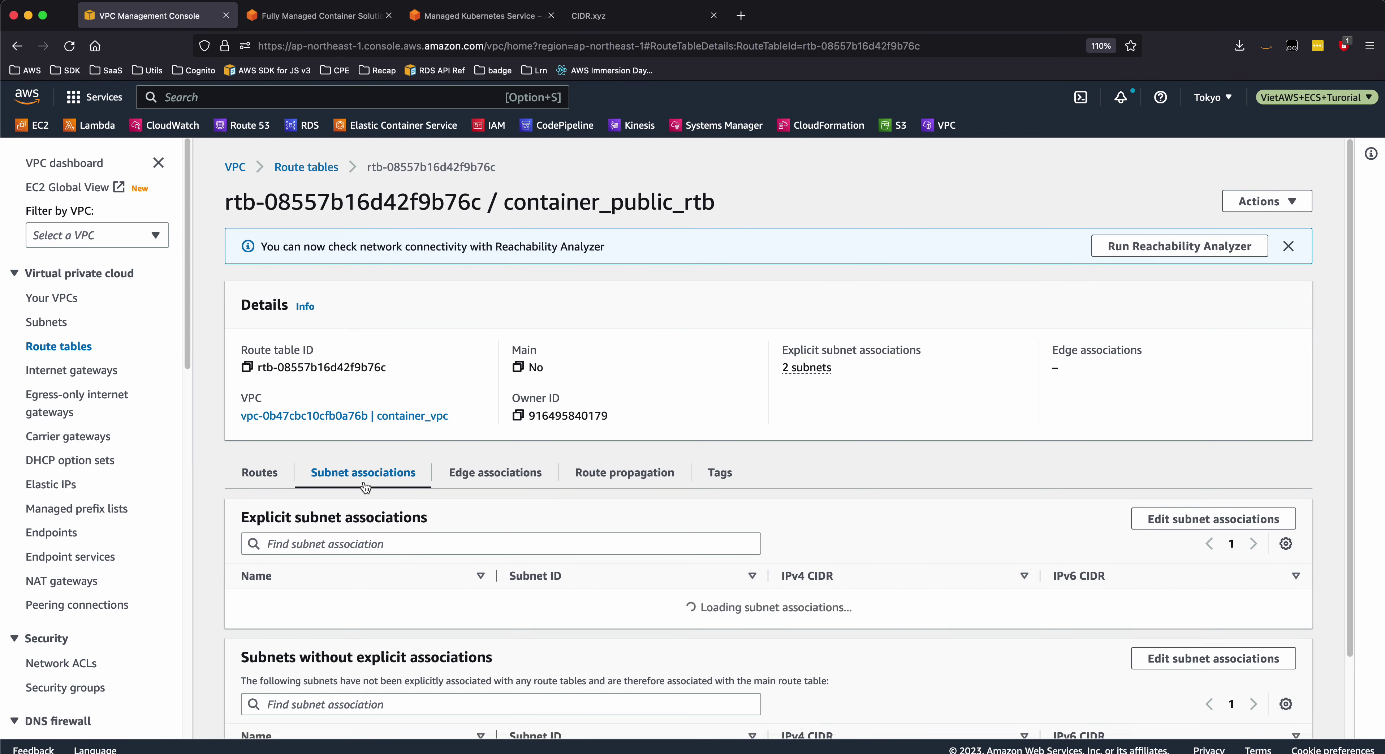
scroll(363, 605, "down", 2)
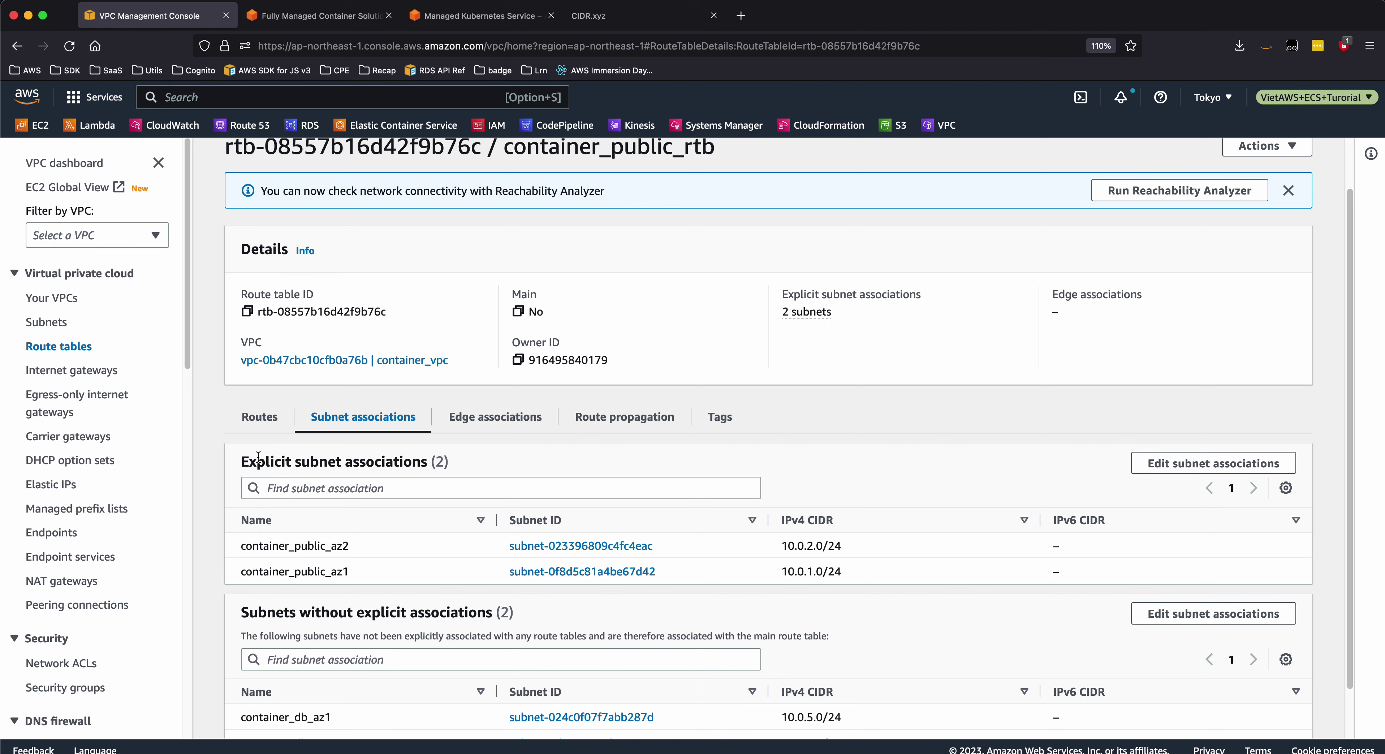
scroll(391, 582, "down", 2)
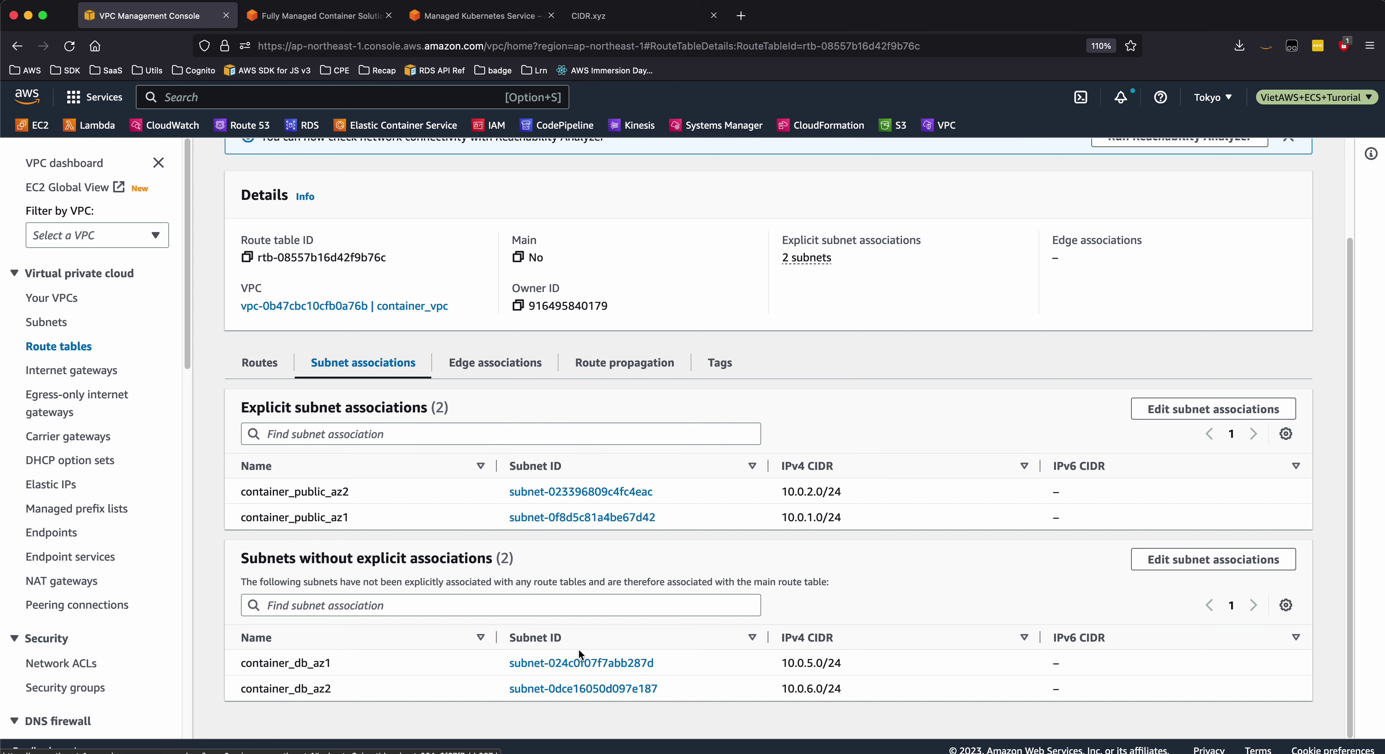
scroll(579, 651, "up", 4)
left_click(306, 168)
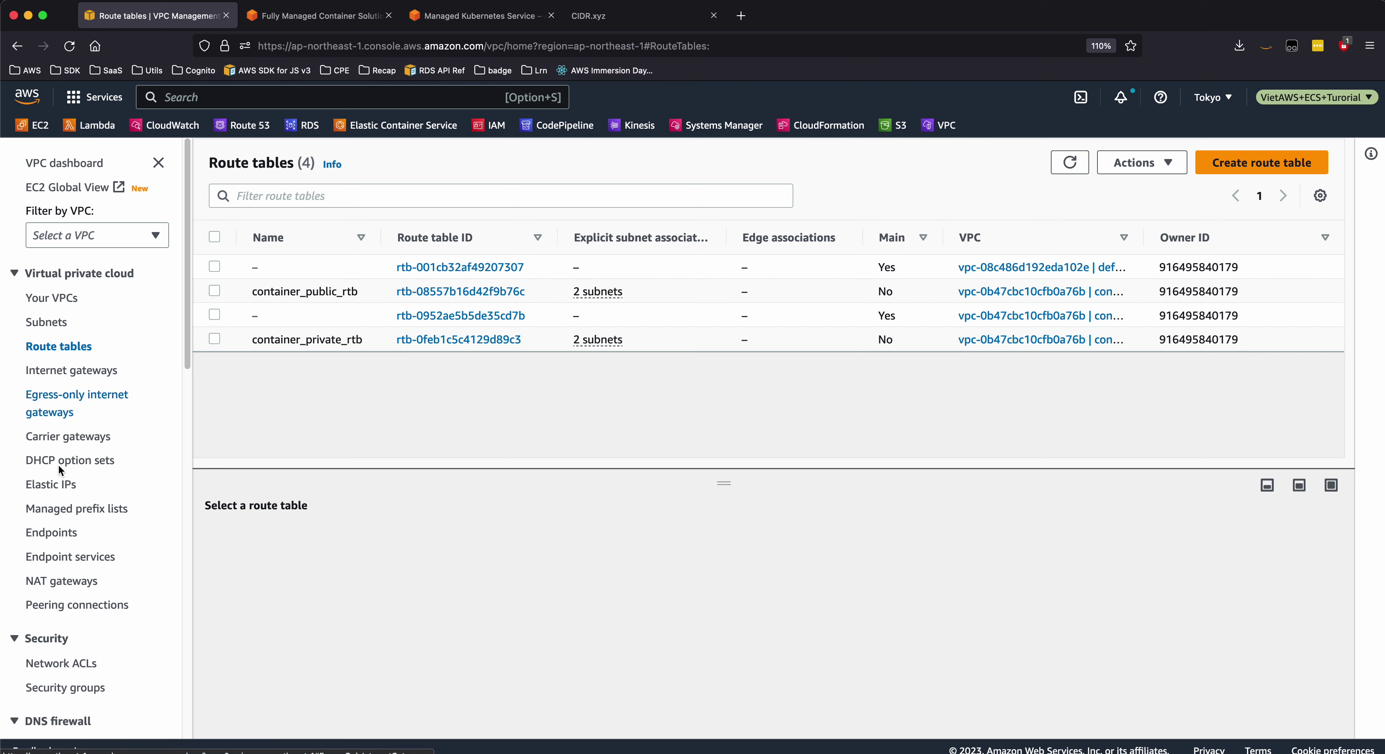
Name the default security group of container_vpc (vpc-0b47cbc10cfb0a76b) container_default_SG
scroll(95, 565, "down", 2)
left_click(81, 603)
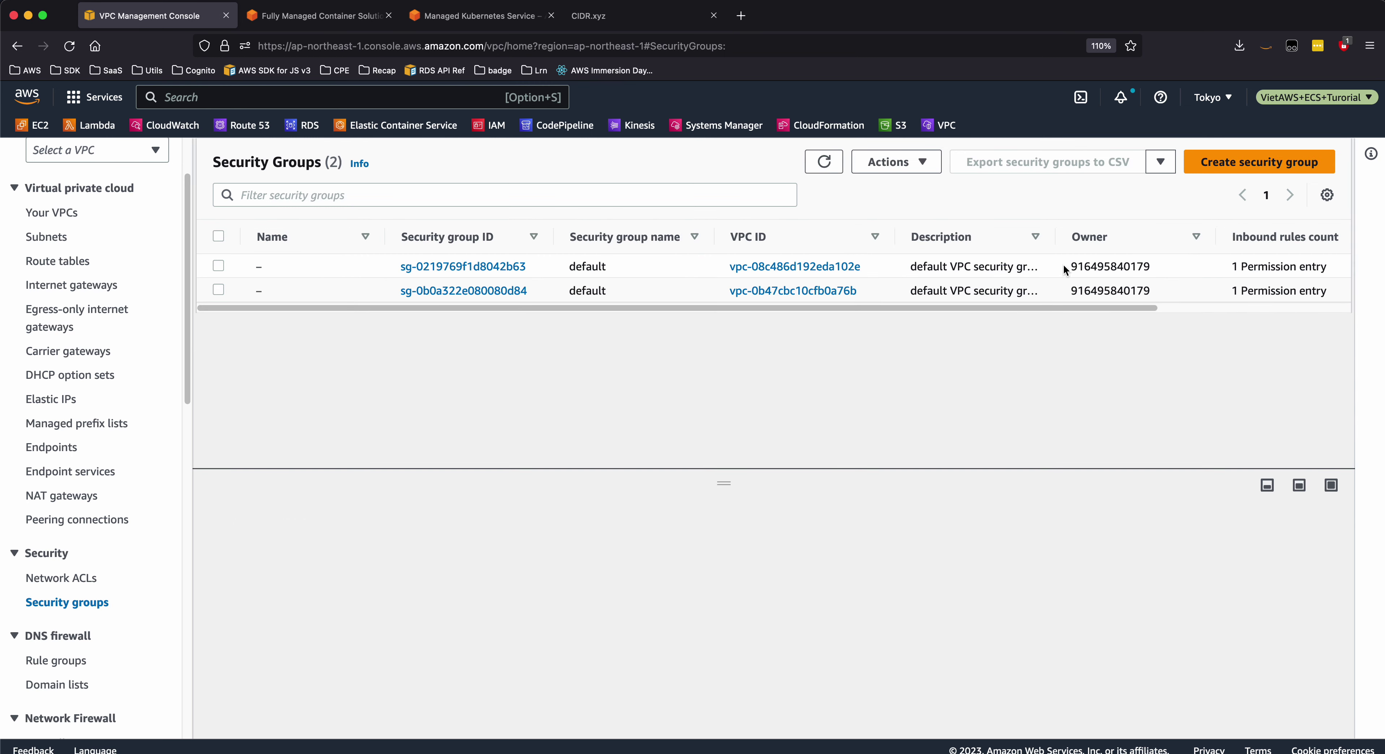
left_click_drag(1058, 234, 1110, 238)
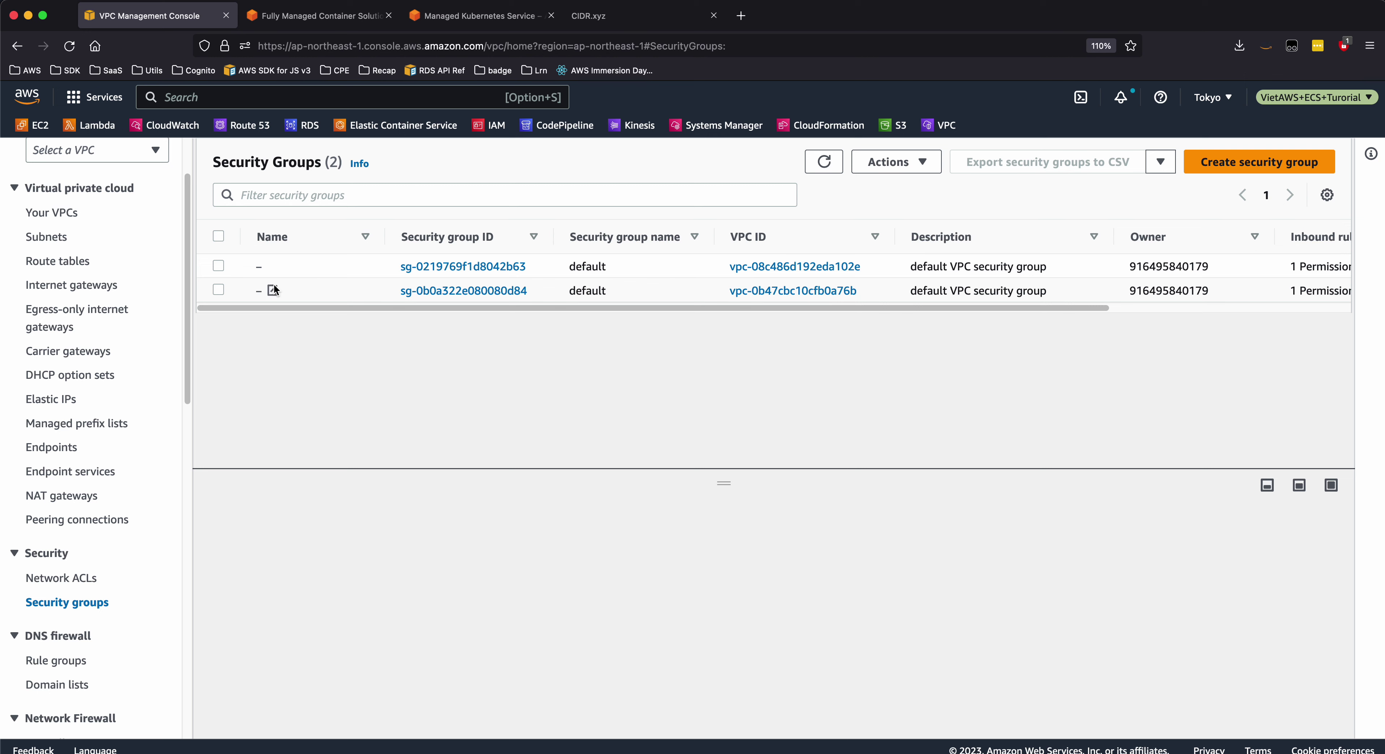
left_click(273, 291)
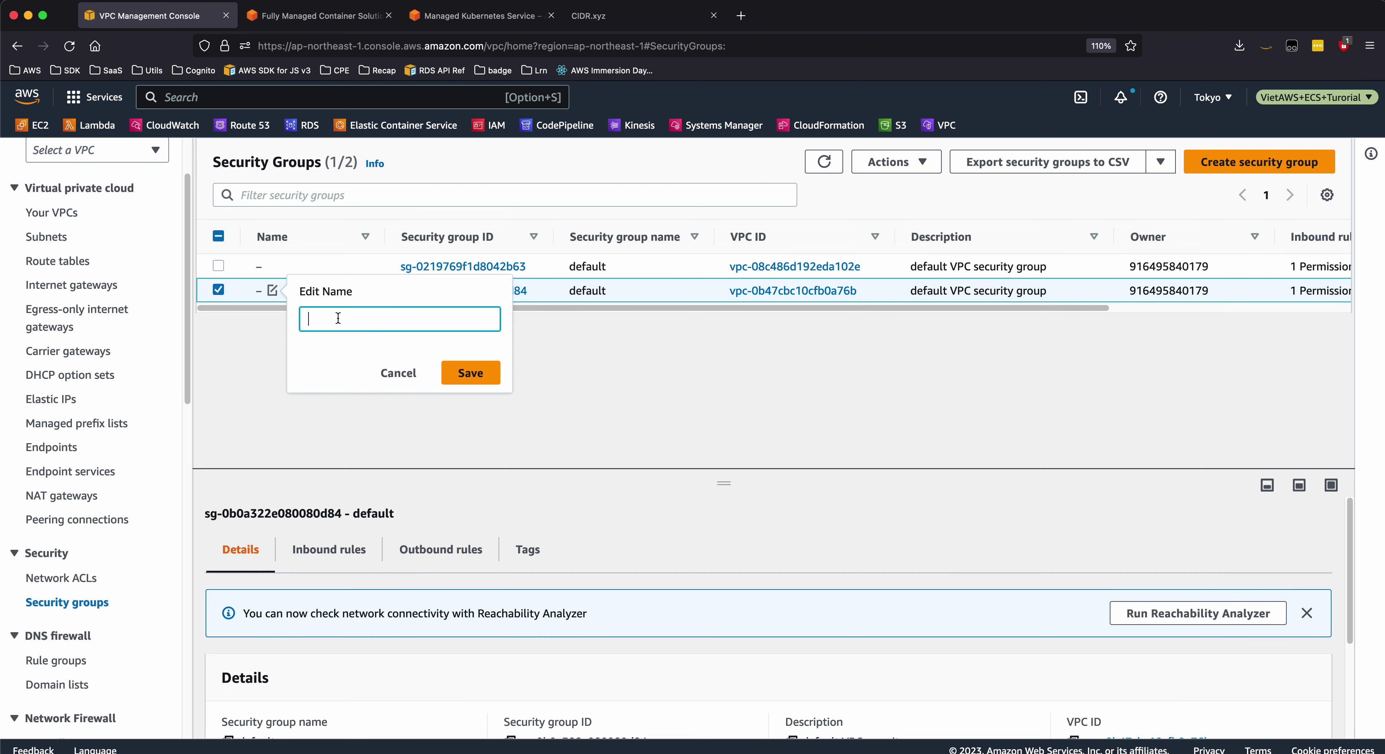
type("container_default_G")
type("G")
key("Return")
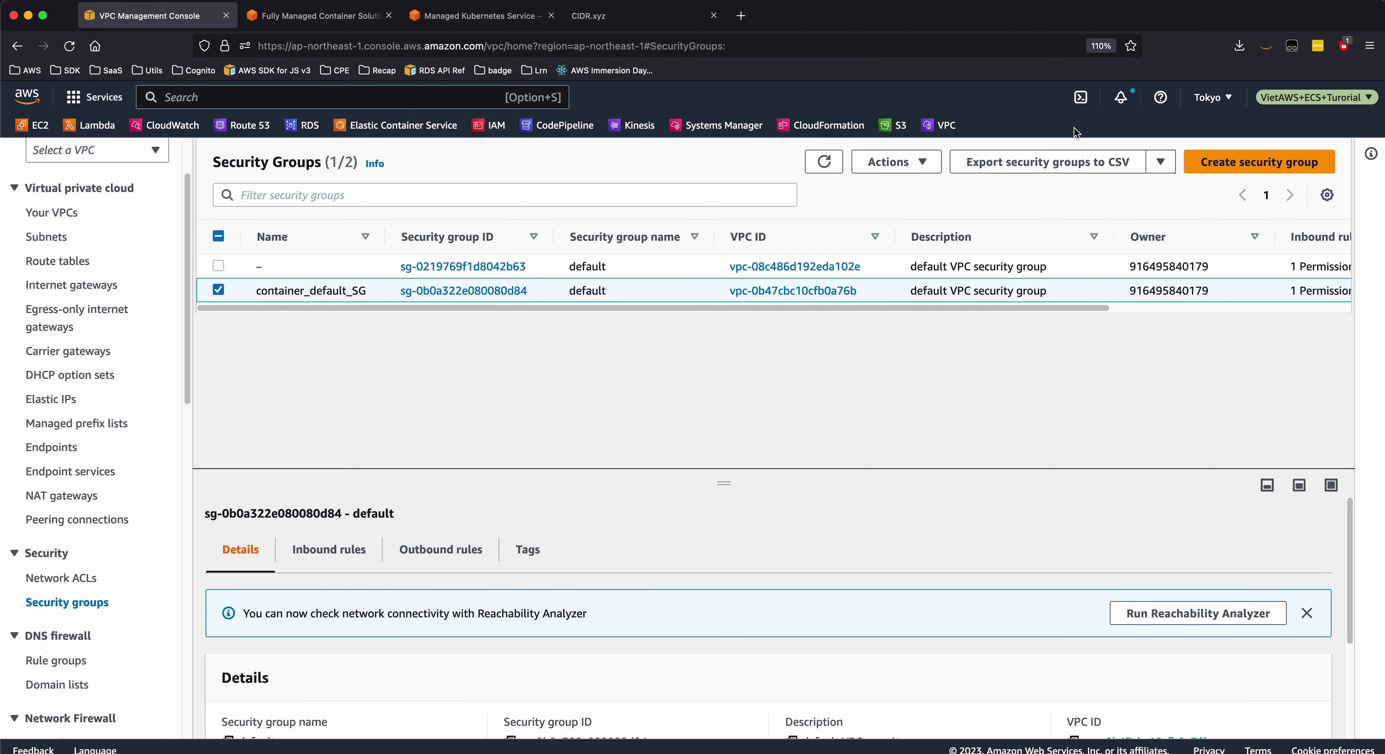
Begin a new security group named container_public_SG with the description "allow http, https" in the VPC vpc-0b47cbc10cfb0a76b
left_click(1287, 175)
left_click(392, 344)
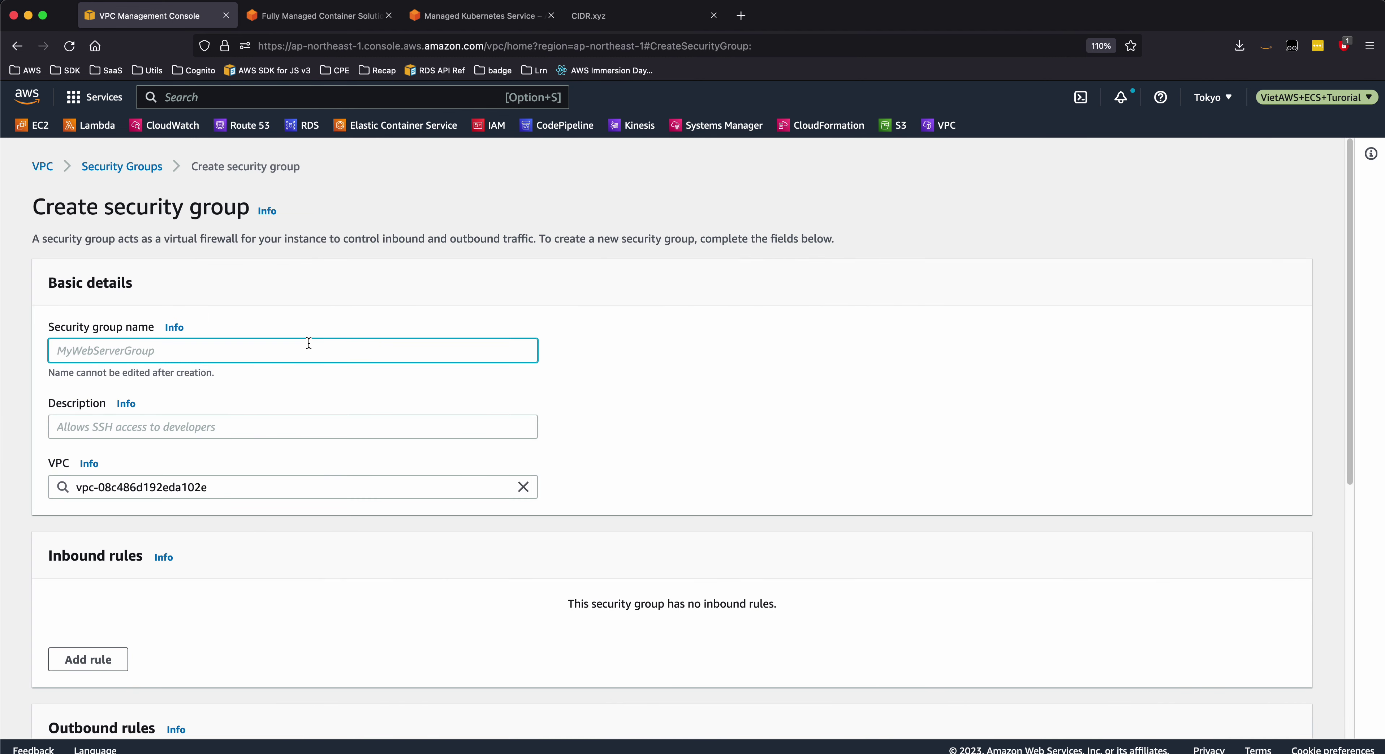
type("container_public_SG")
left_click(277, 421)
type("allow")
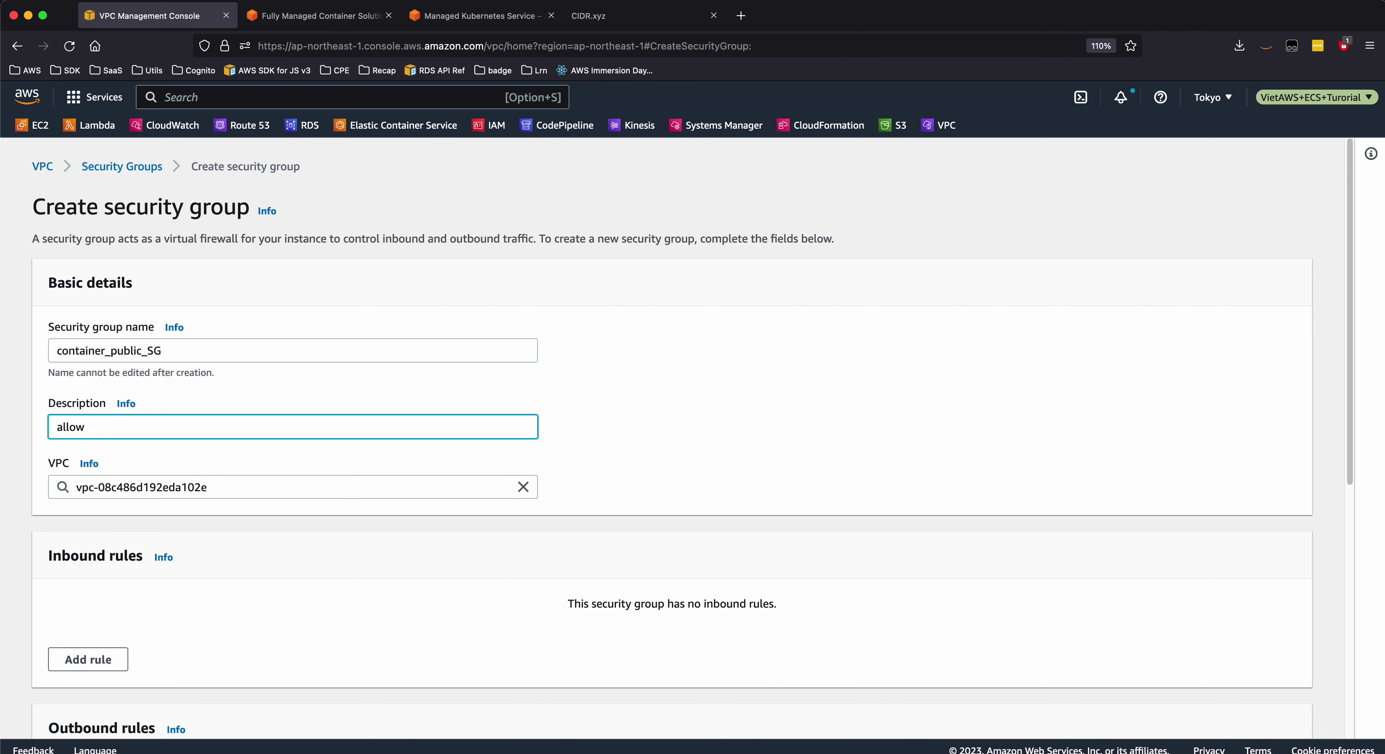
type(" http, https")
left_click(523, 487)
left_click(421, 495)
left_click(364, 526)
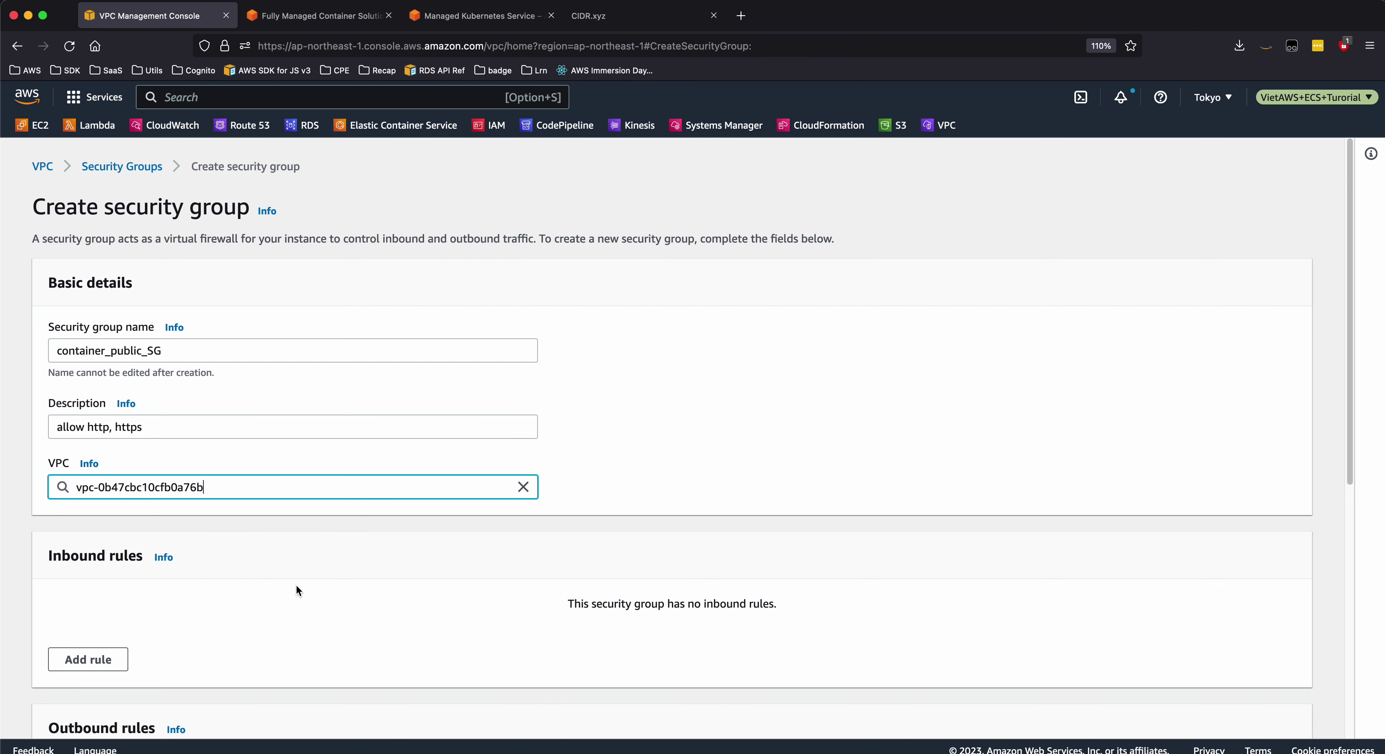
Add an inbound rule of type HTTP with the source Anywhere-IPv4
left_click(110, 660)
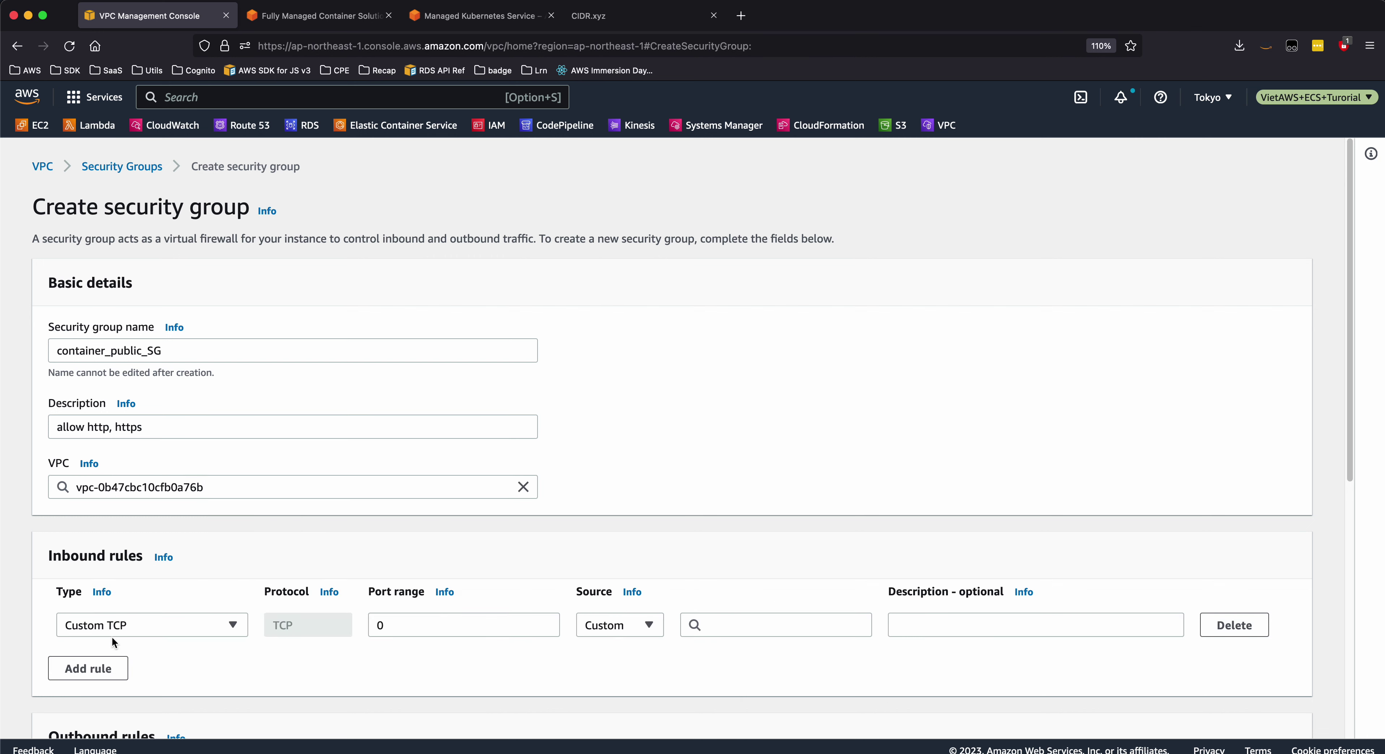
left_click(209, 625)
type("htt")
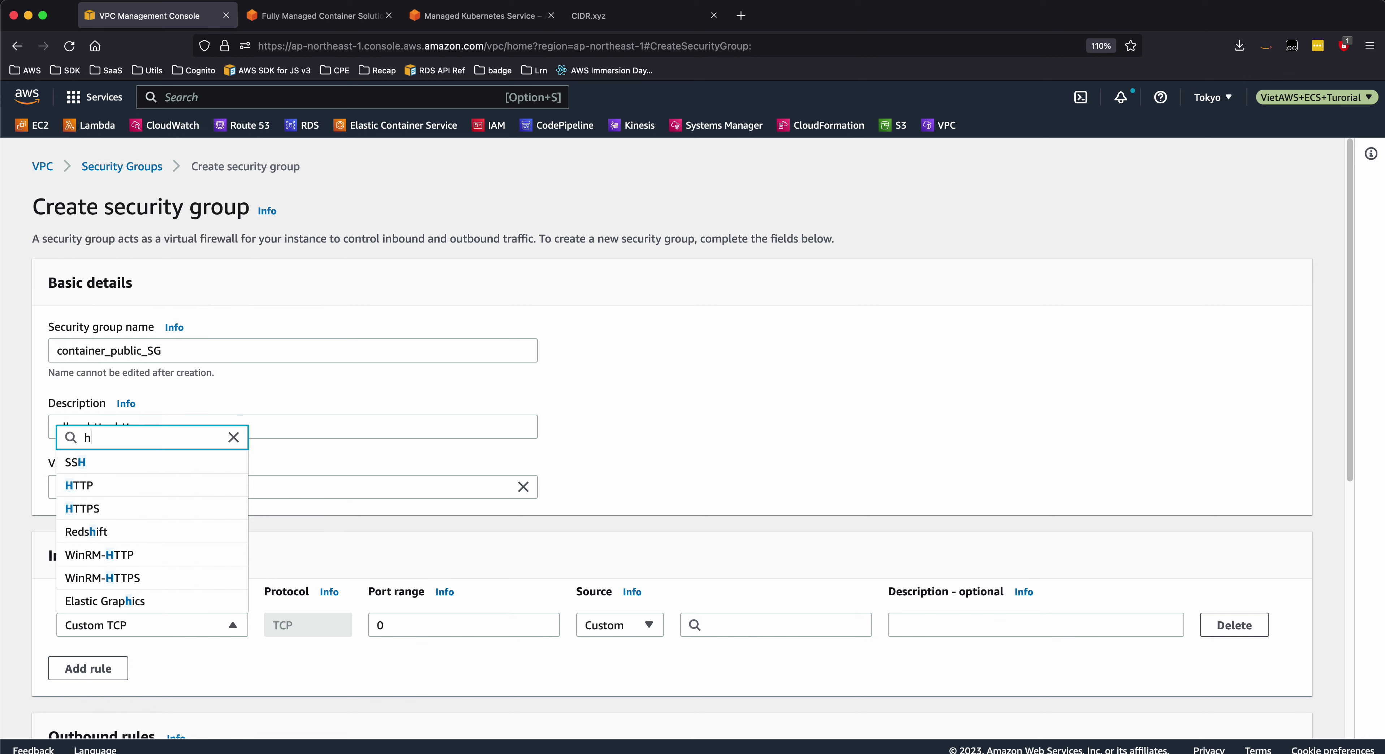
left_click(144, 532)
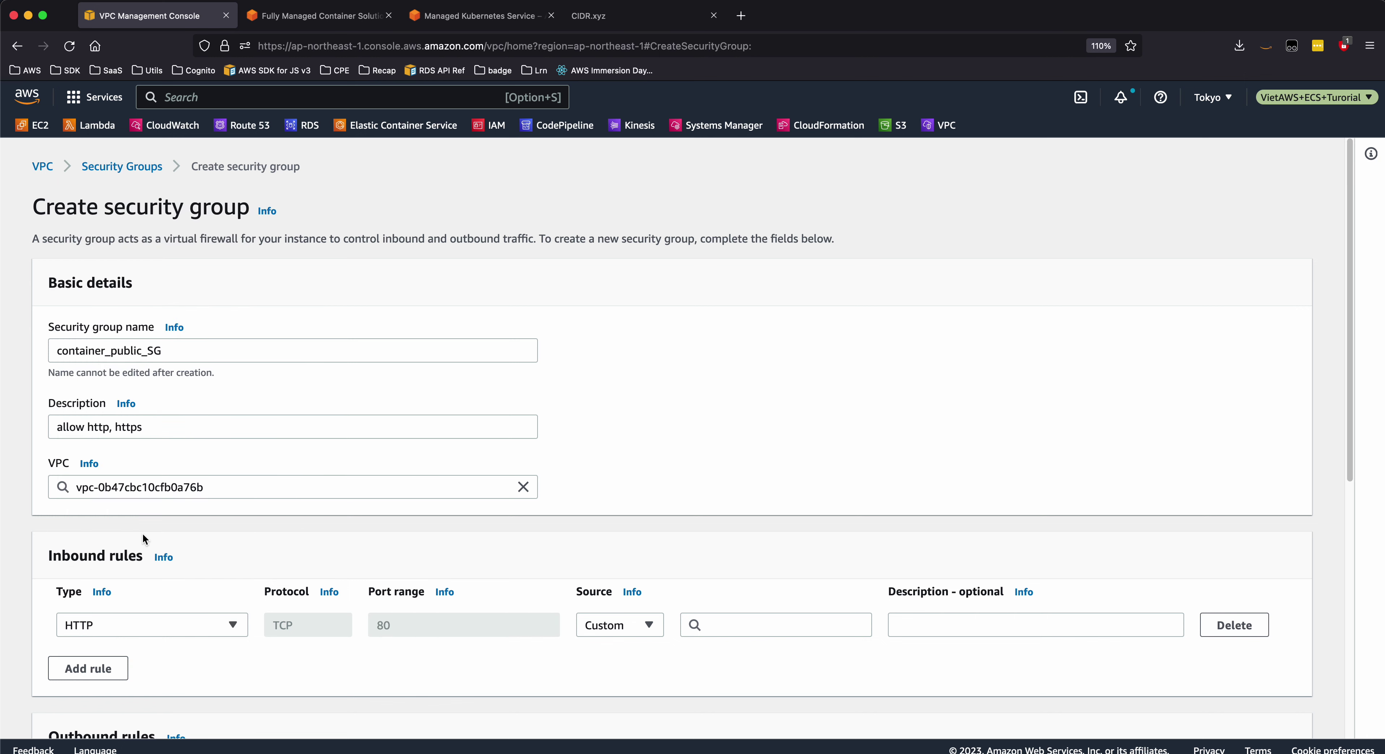
left_click(639, 623)
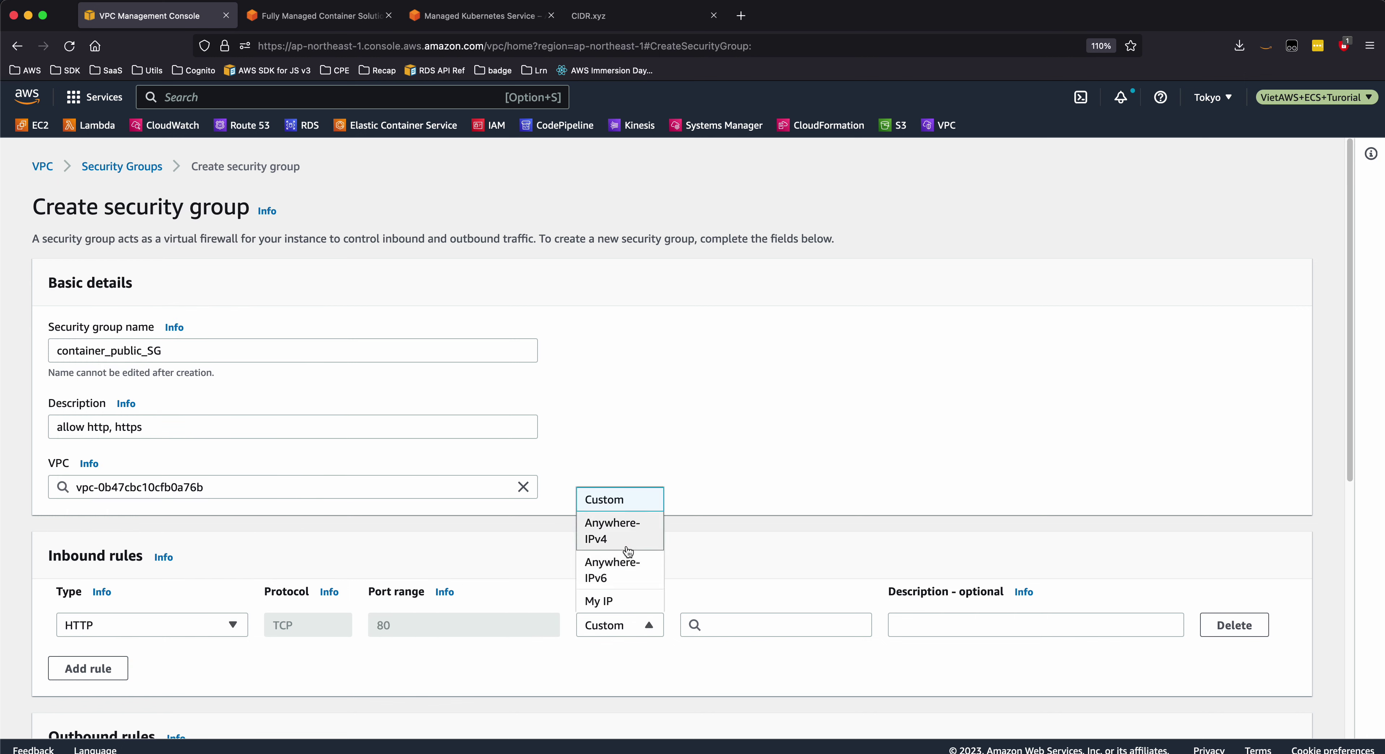
left_click(619, 533)
Add a second inbound rule of type Custom TCP for port 8080 with the source Anywhere-IPv4
scroll(141, 700, "down", 1)
left_click(75, 698)
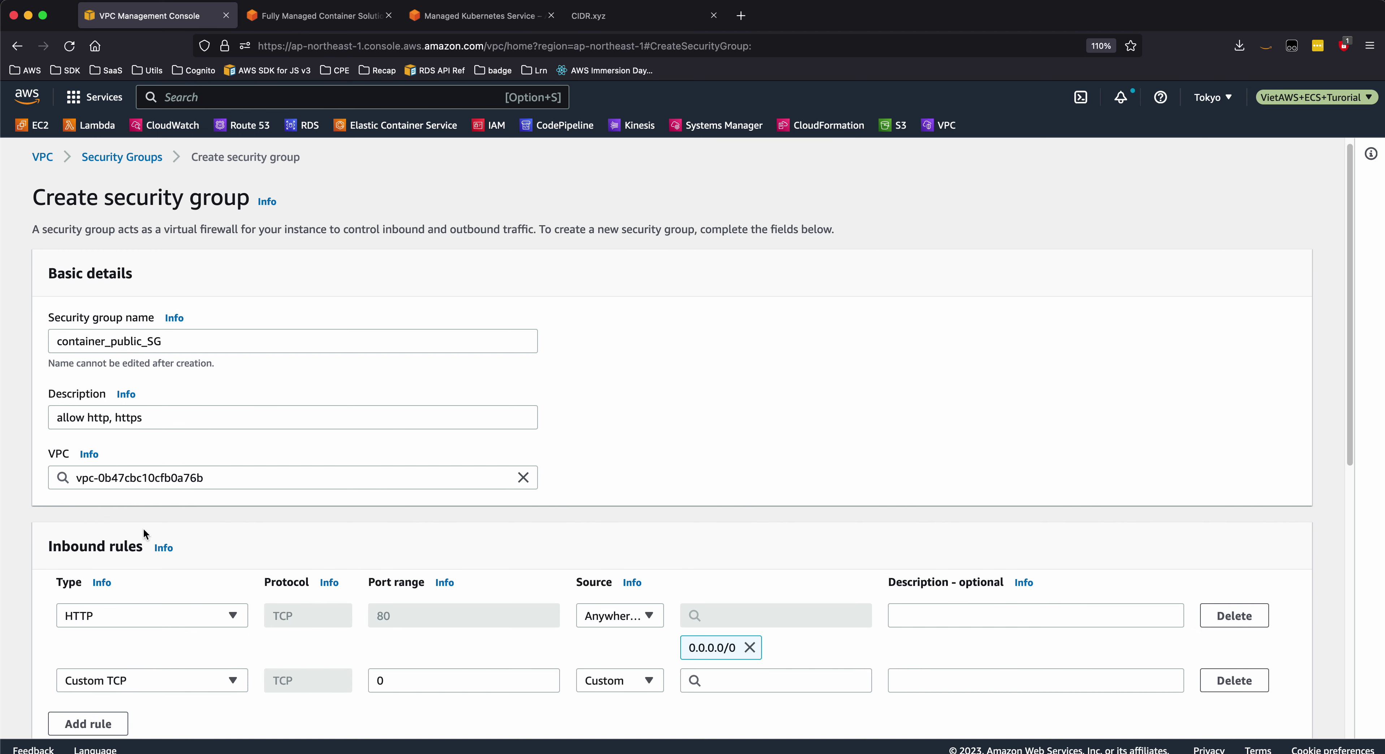
left_click(151, 681)
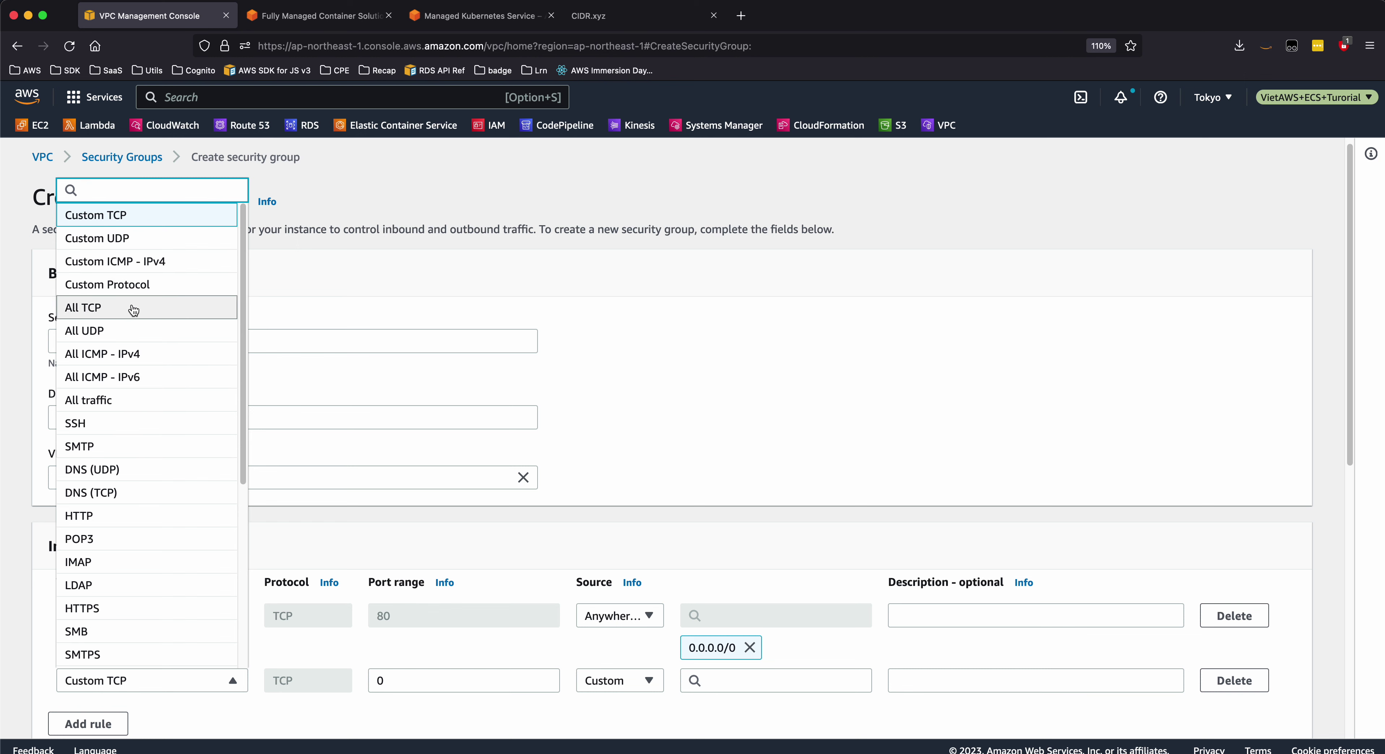
type("cus")
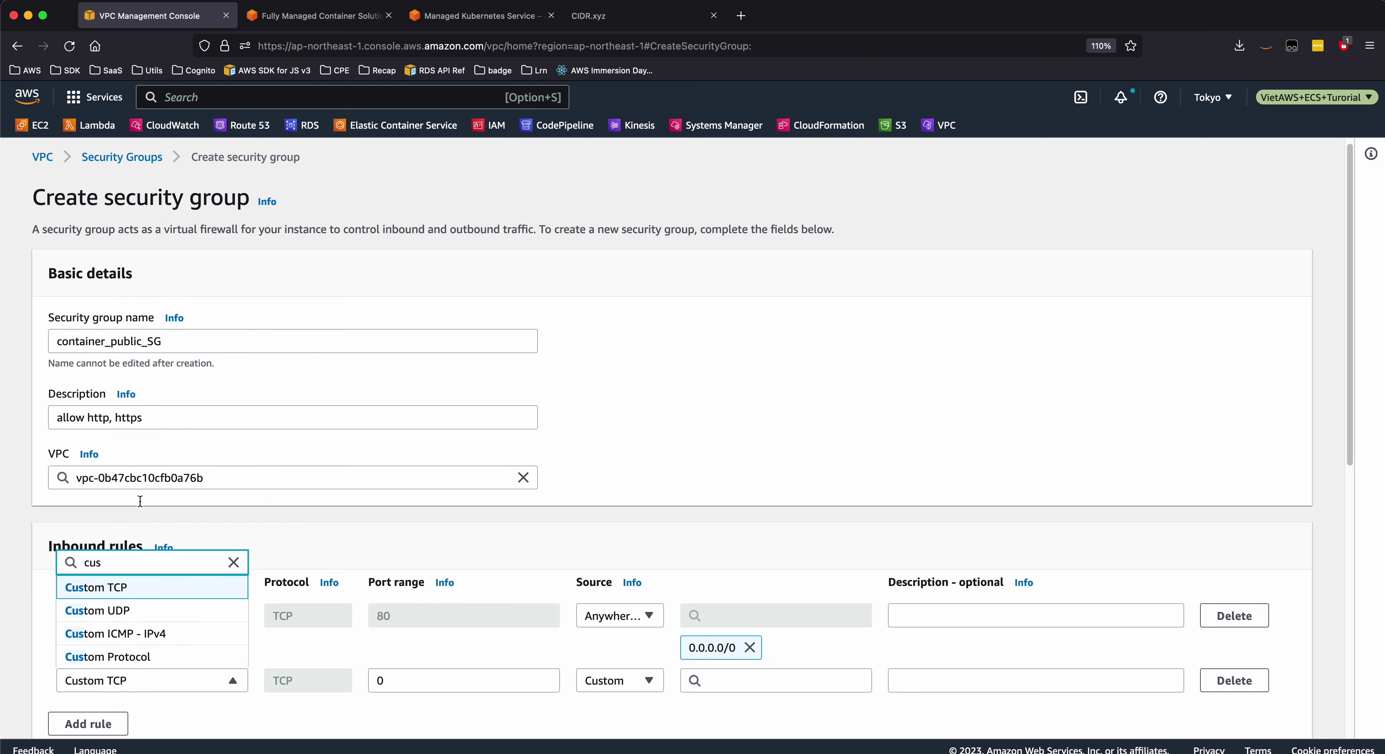
left_click(156, 592)
left_click(437, 687)
key("BackSpace")
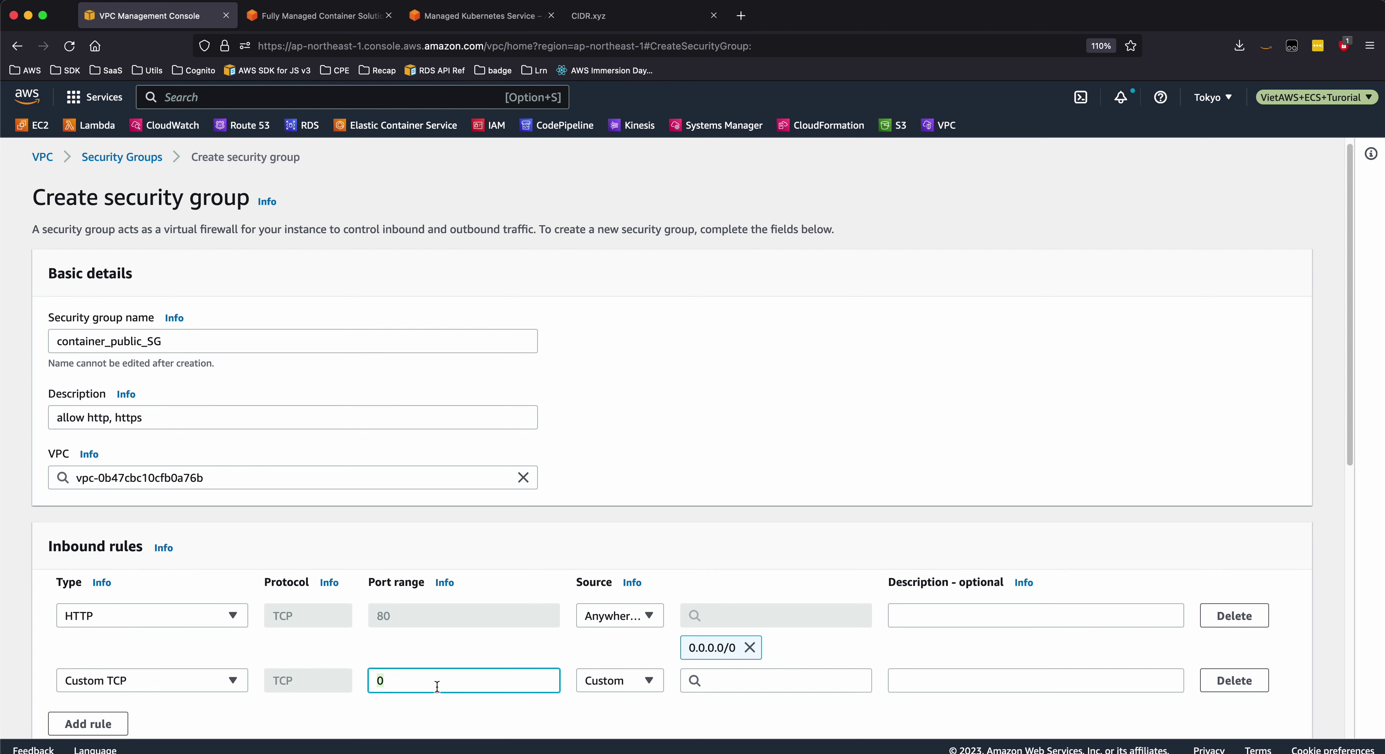
type("8080")
left_click(651, 682)
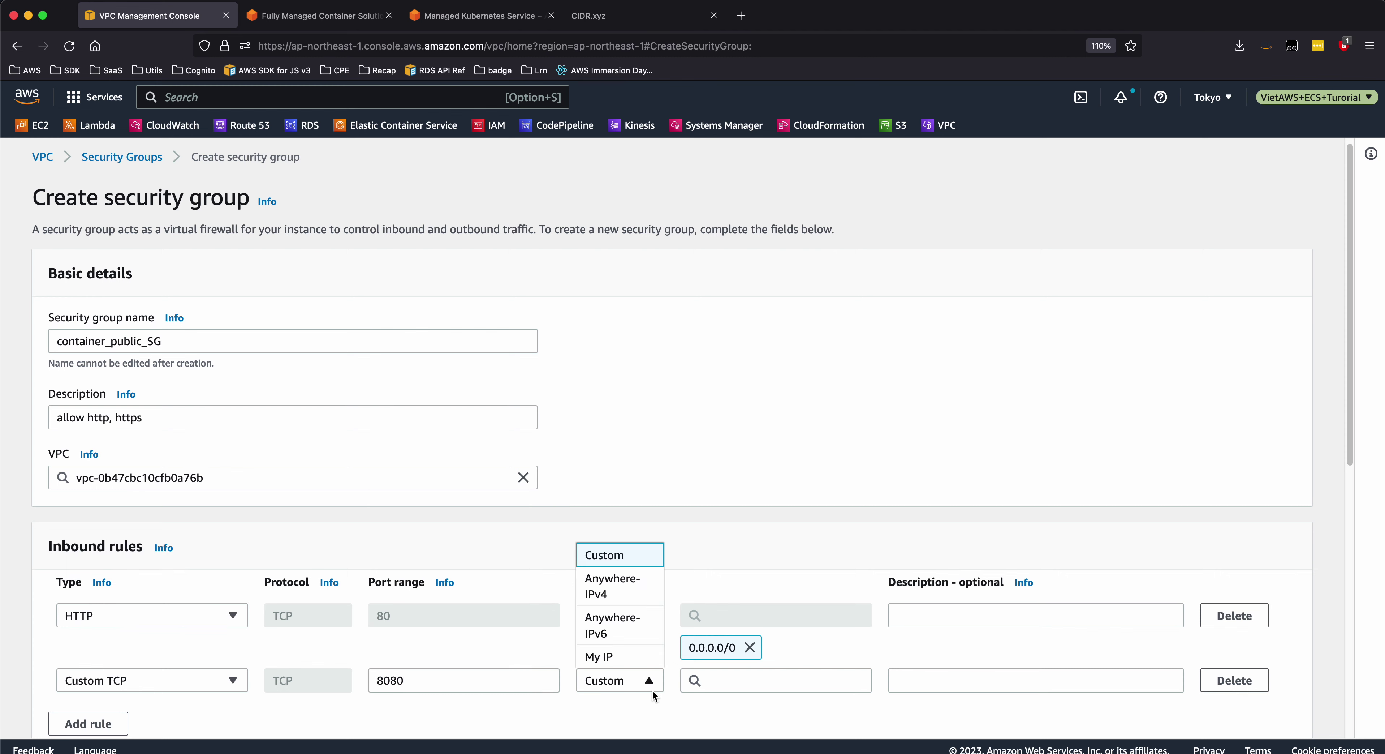
left_click(618, 576)
Create the security group container_public_SG and check its ID and name on the details page
scroll(645, 590, "down", 2)
scroll(647, 596, "down", 8)
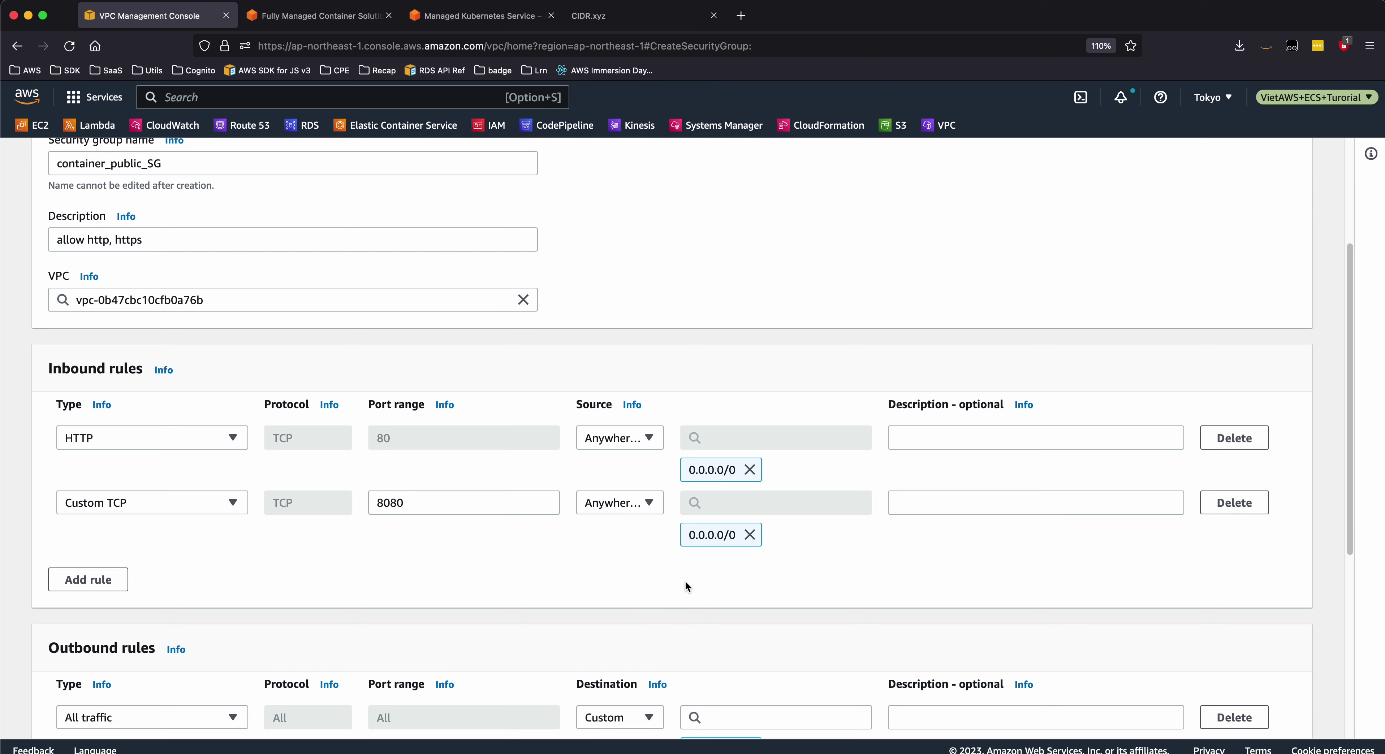
left_click(1216, 711)
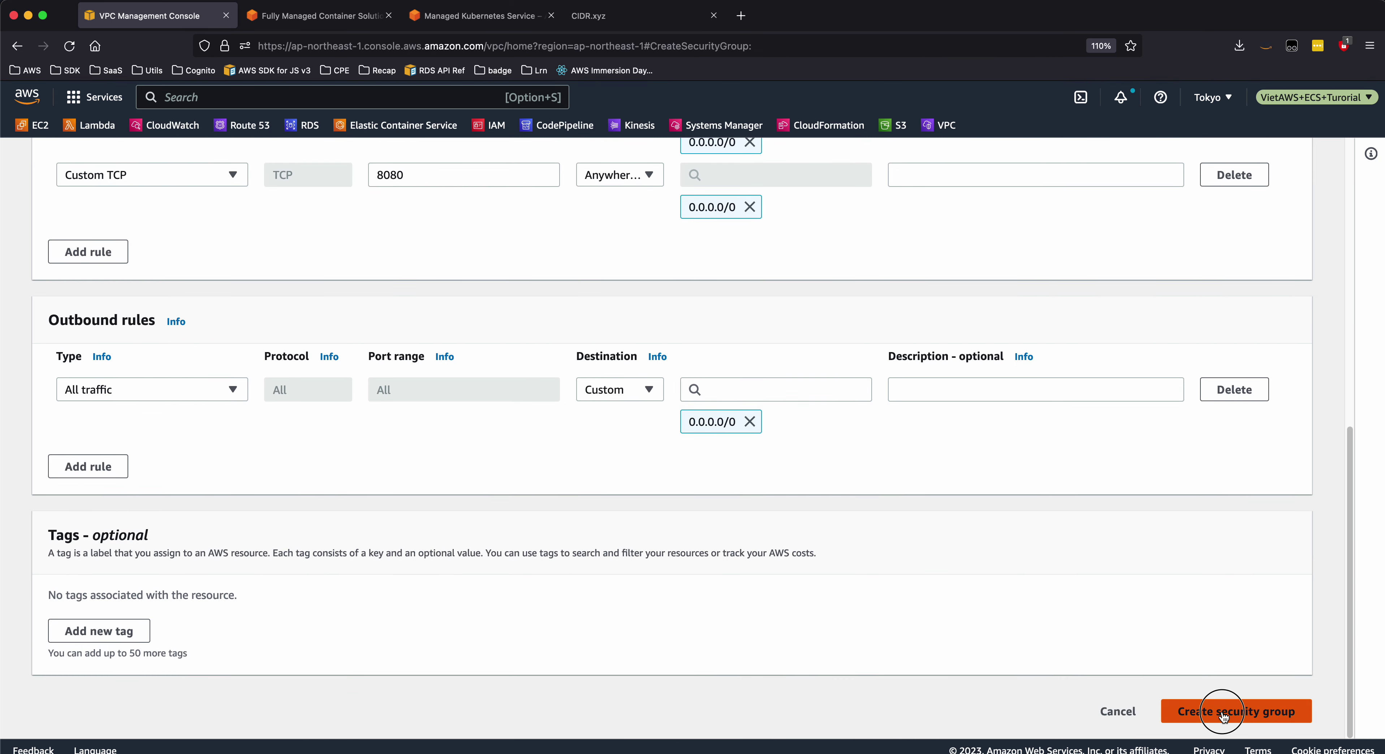
left_click(1221, 721)
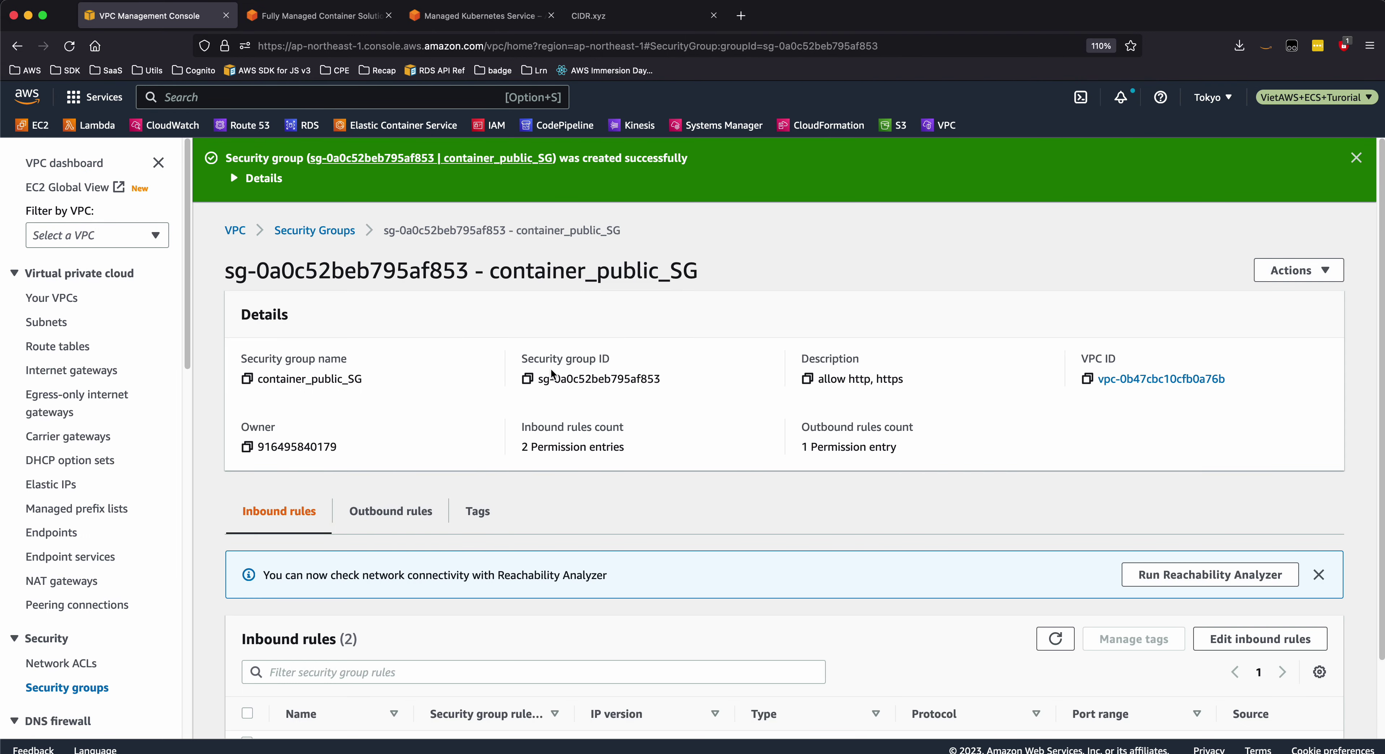
left_click_drag(537, 378, 662, 381)
left_click_drag(476, 270, 746, 284)
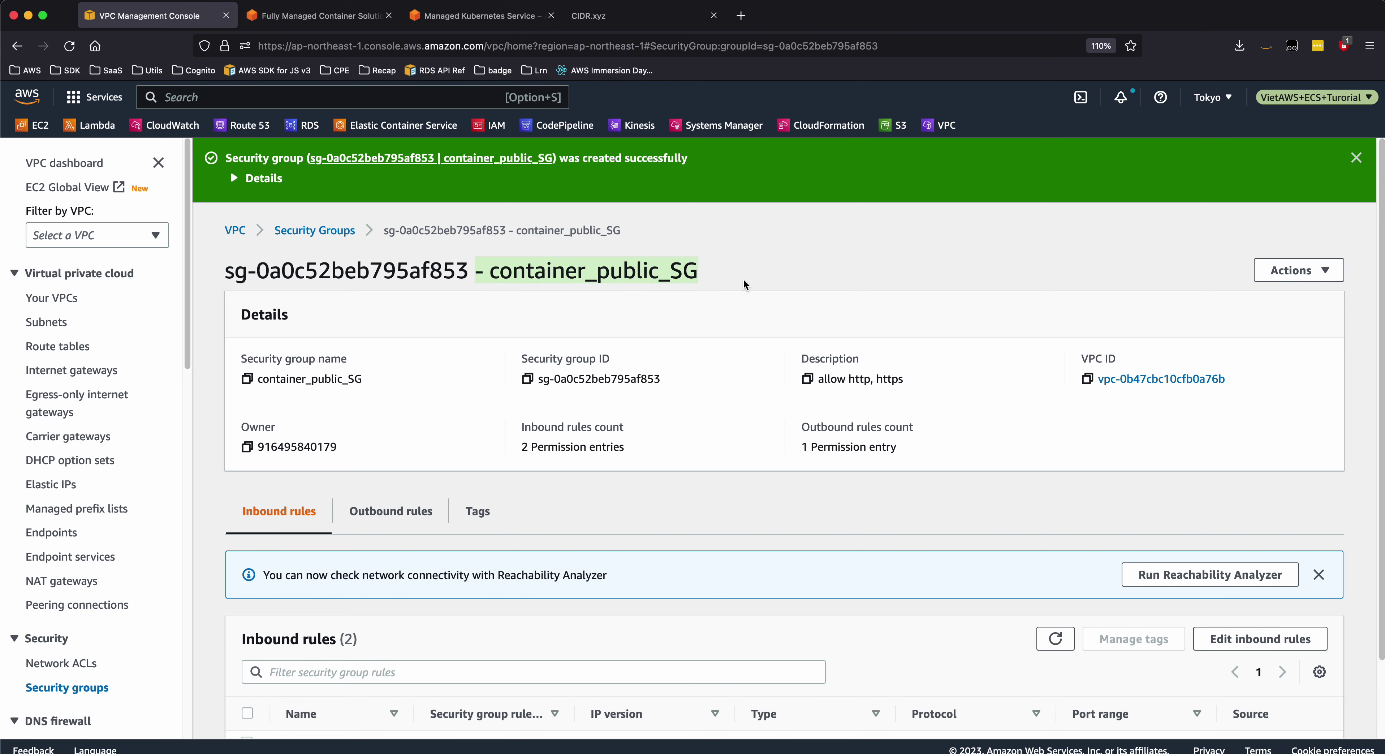
Return to the list of security groups and start creating another one
left_click(329, 235)
left_click(1225, 173)
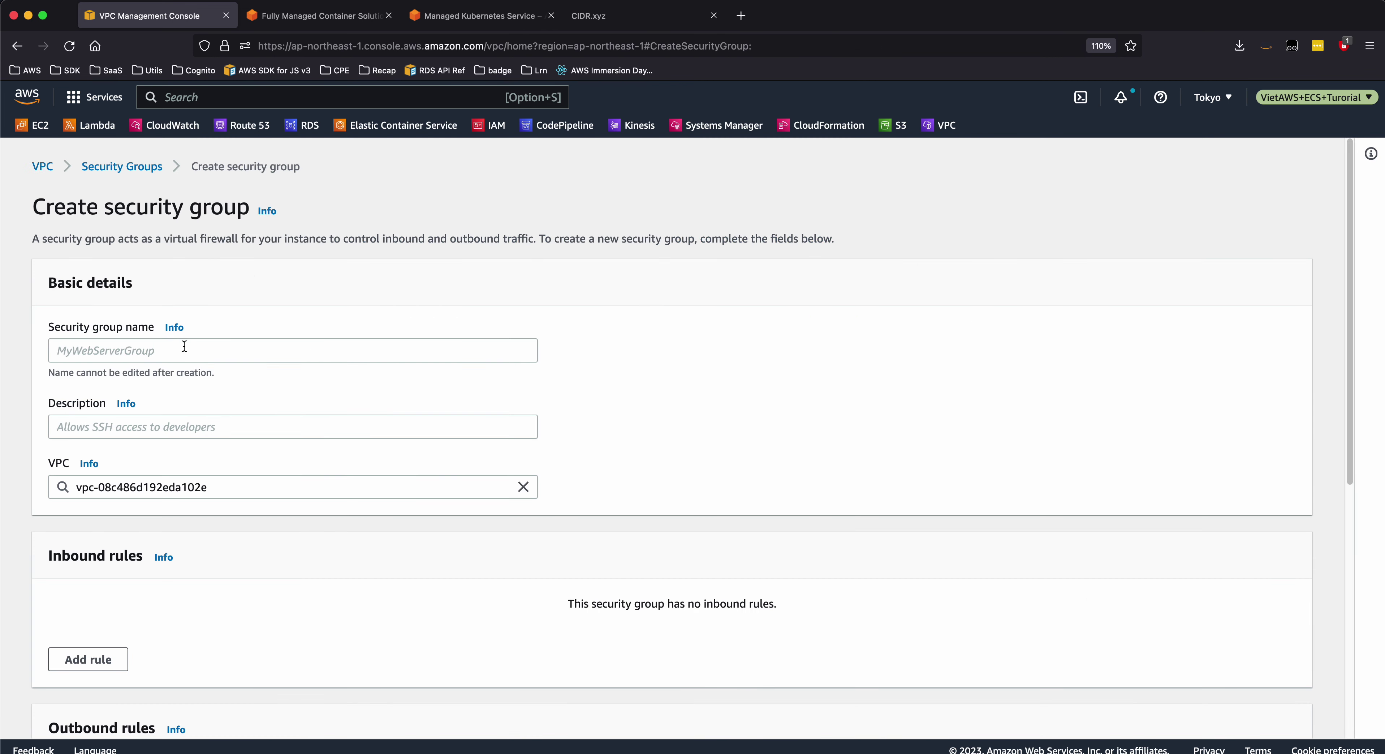
left_click(144, 347)
Switch to the terminal to review the hand-drawn network diagram of the public, private and database tiers, and return to the browser
mouse_move(204, 750)
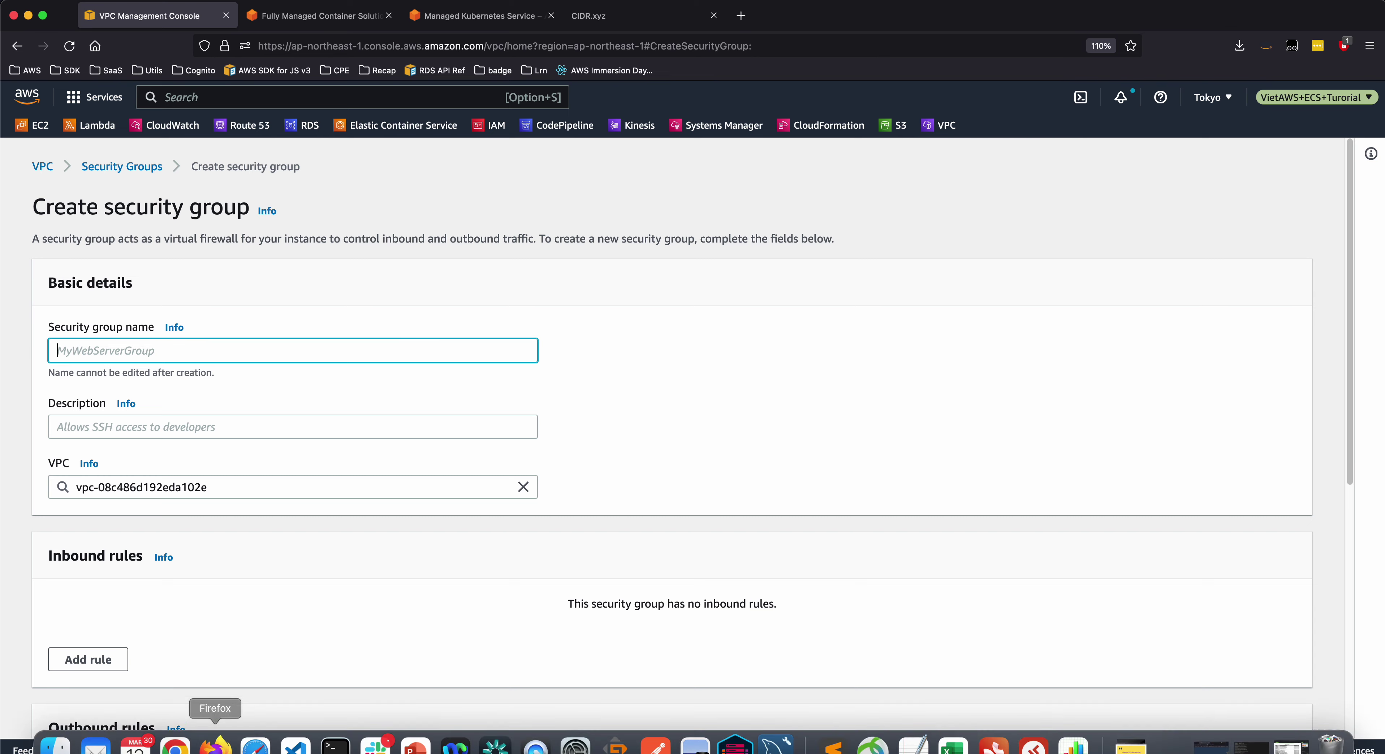
left_click(335, 732)
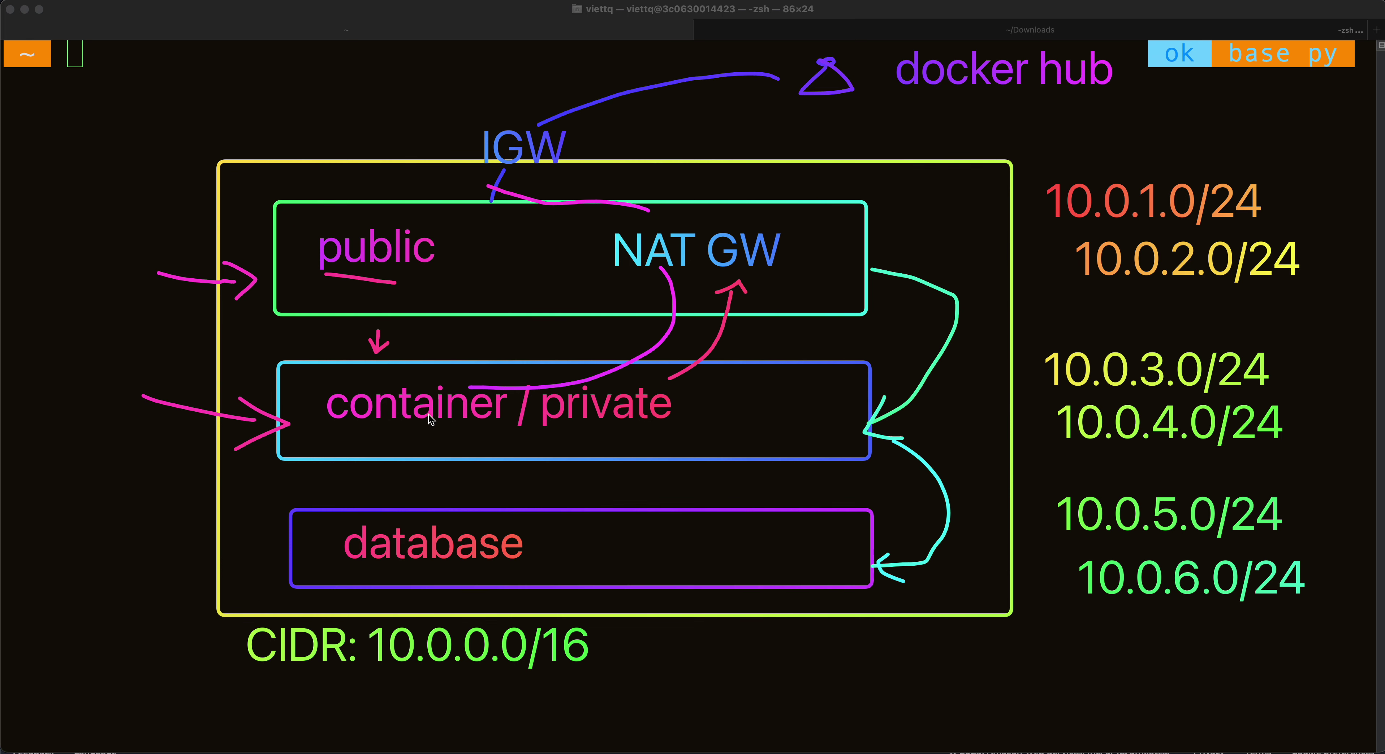
key("Escape")
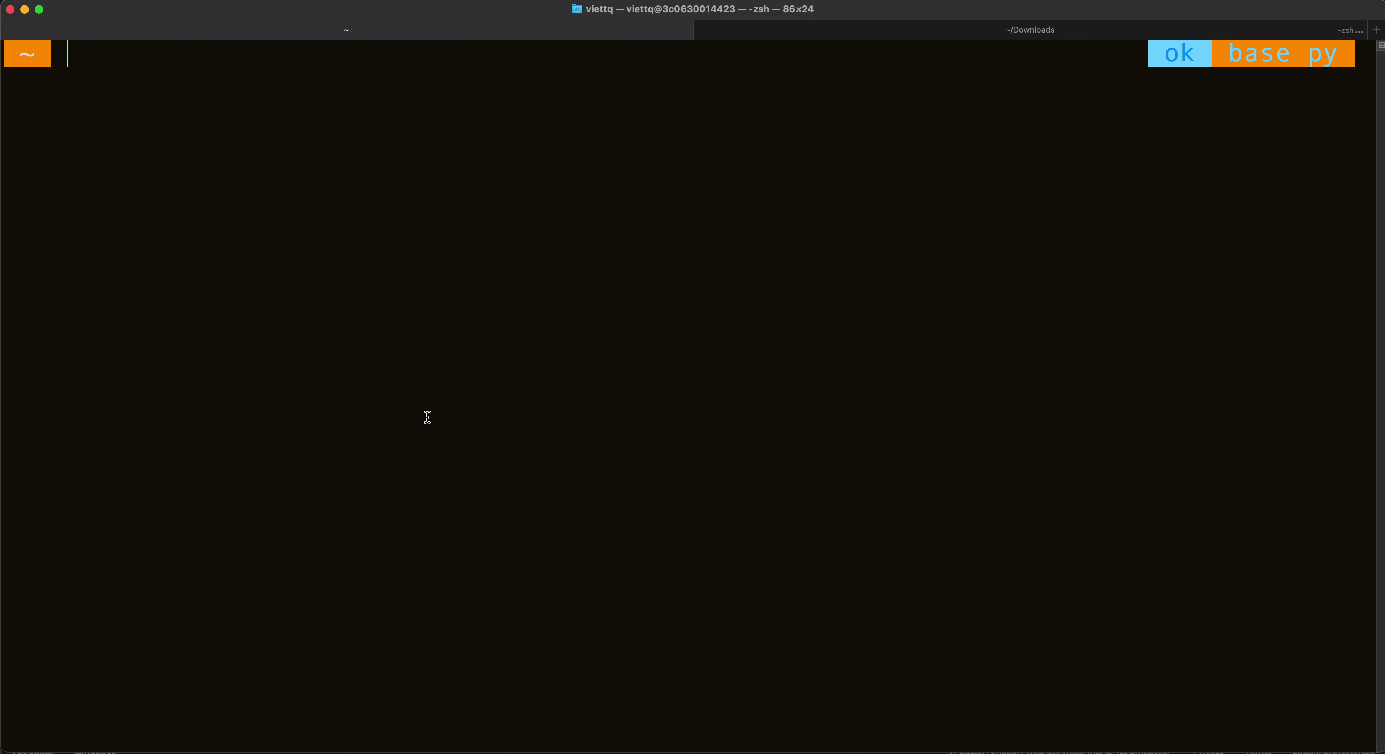
key("super+Tab")
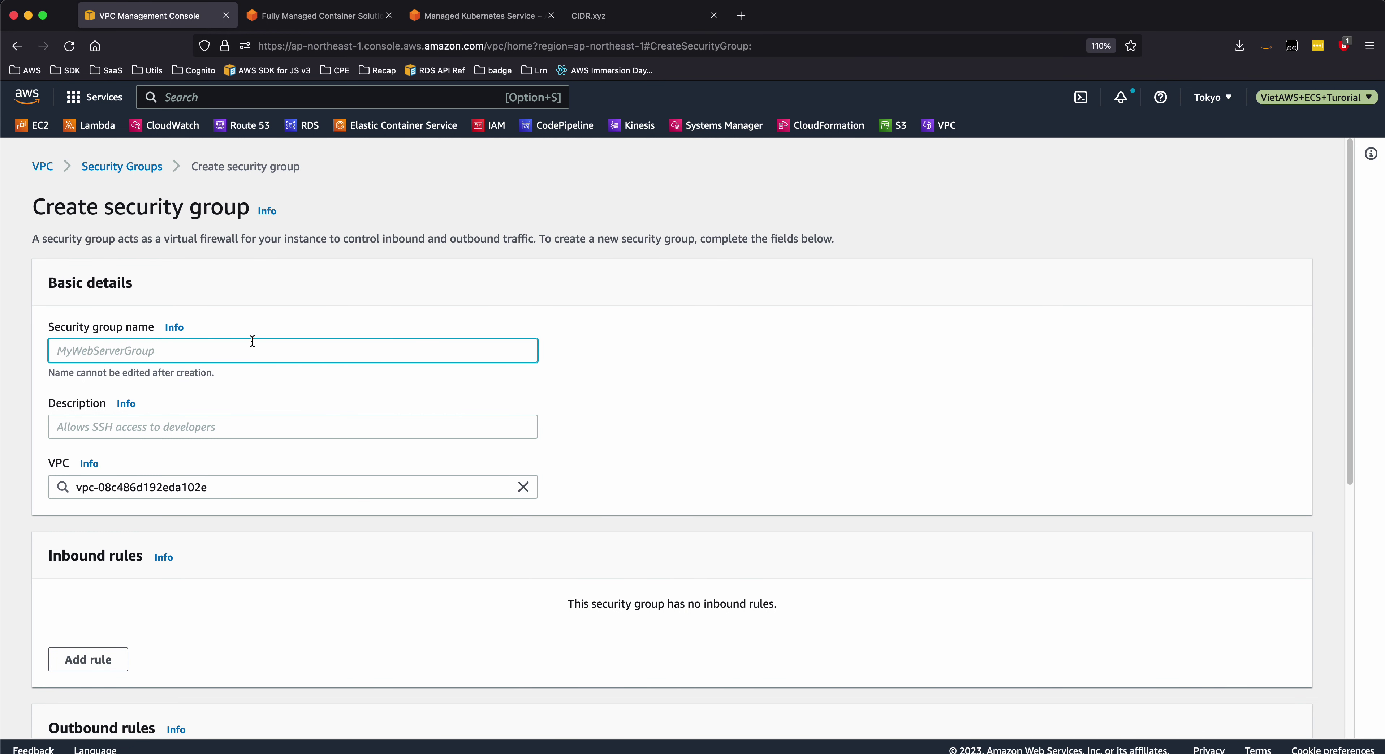
Name the new security group container_private_SG, describe it as "allow traffics from ELB Subnets" and assign it to container_vpc
type("container_private_SG")
left_click(220, 434)
type("al")
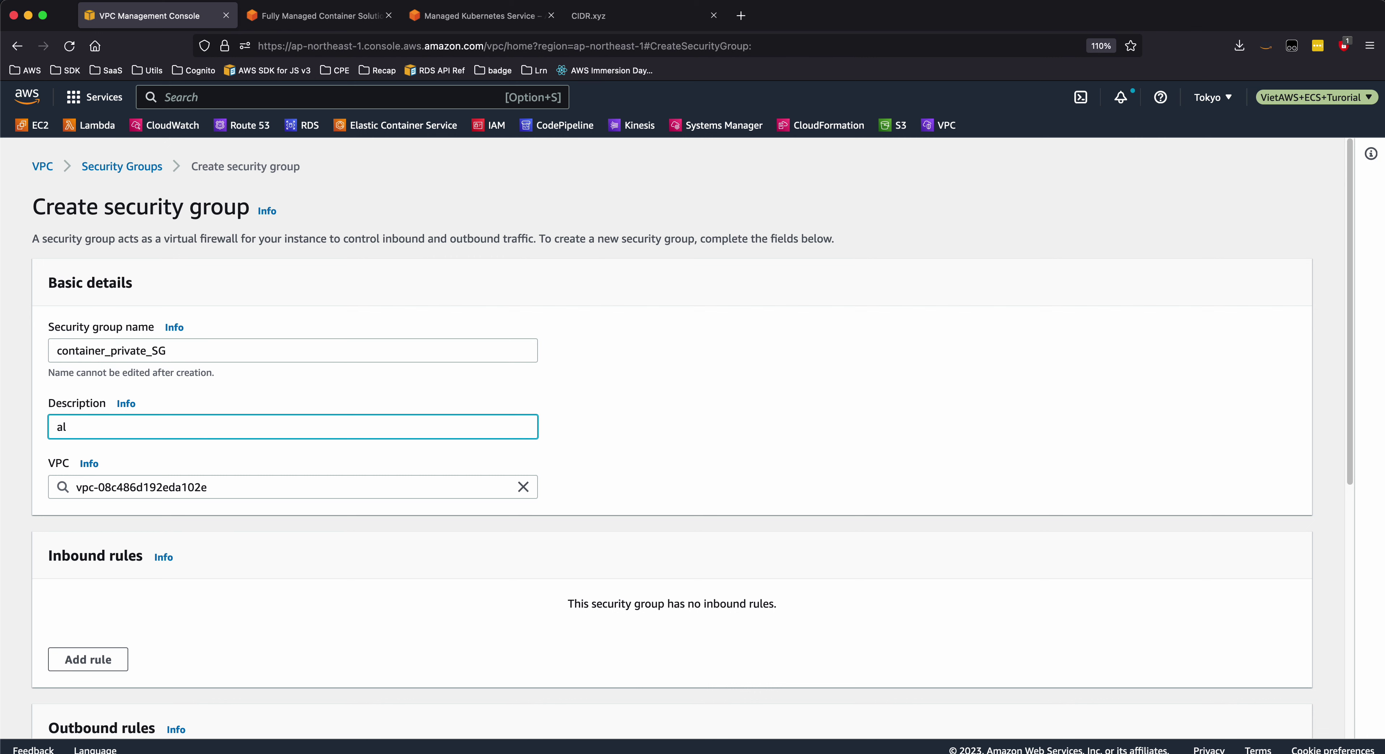
type("low traffics fro")
type("m ")
type("P")
type("ELB Subnets")
left_click(518, 486)
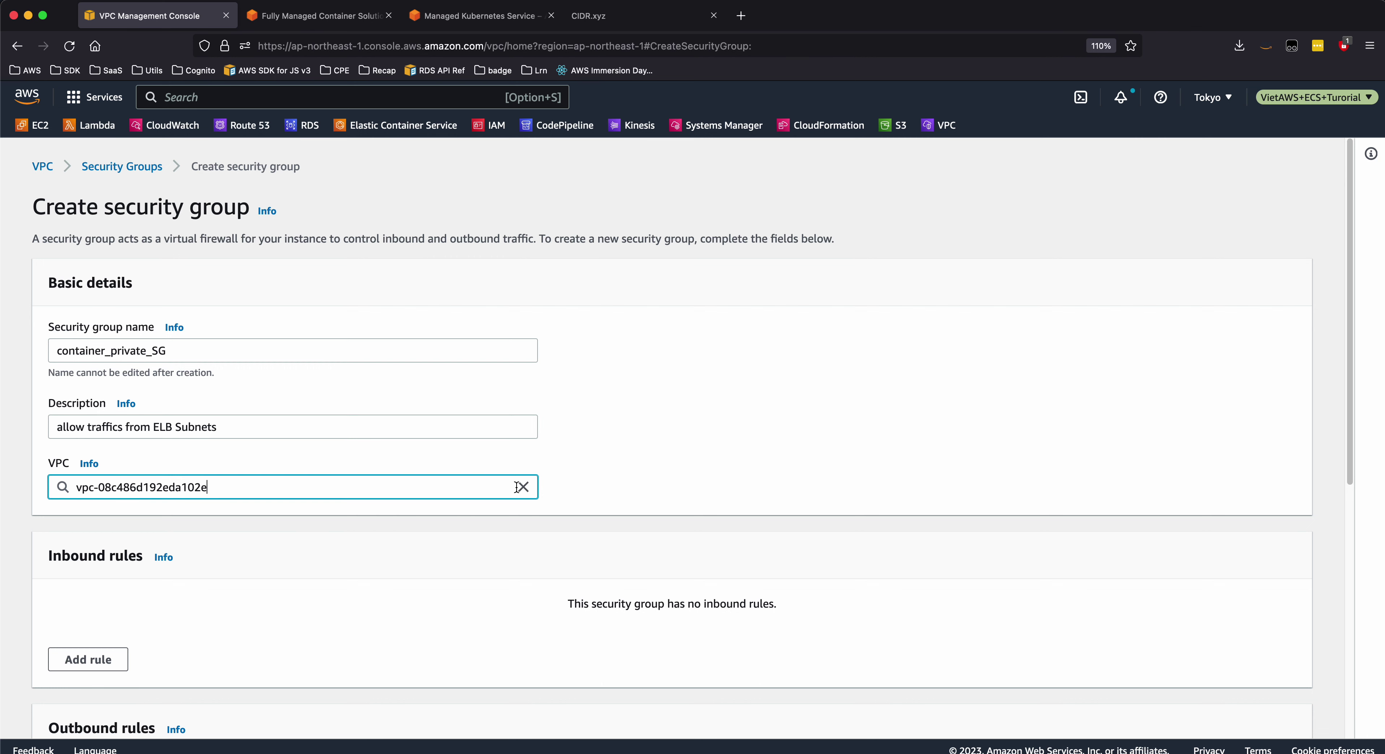
left_click(523, 486)
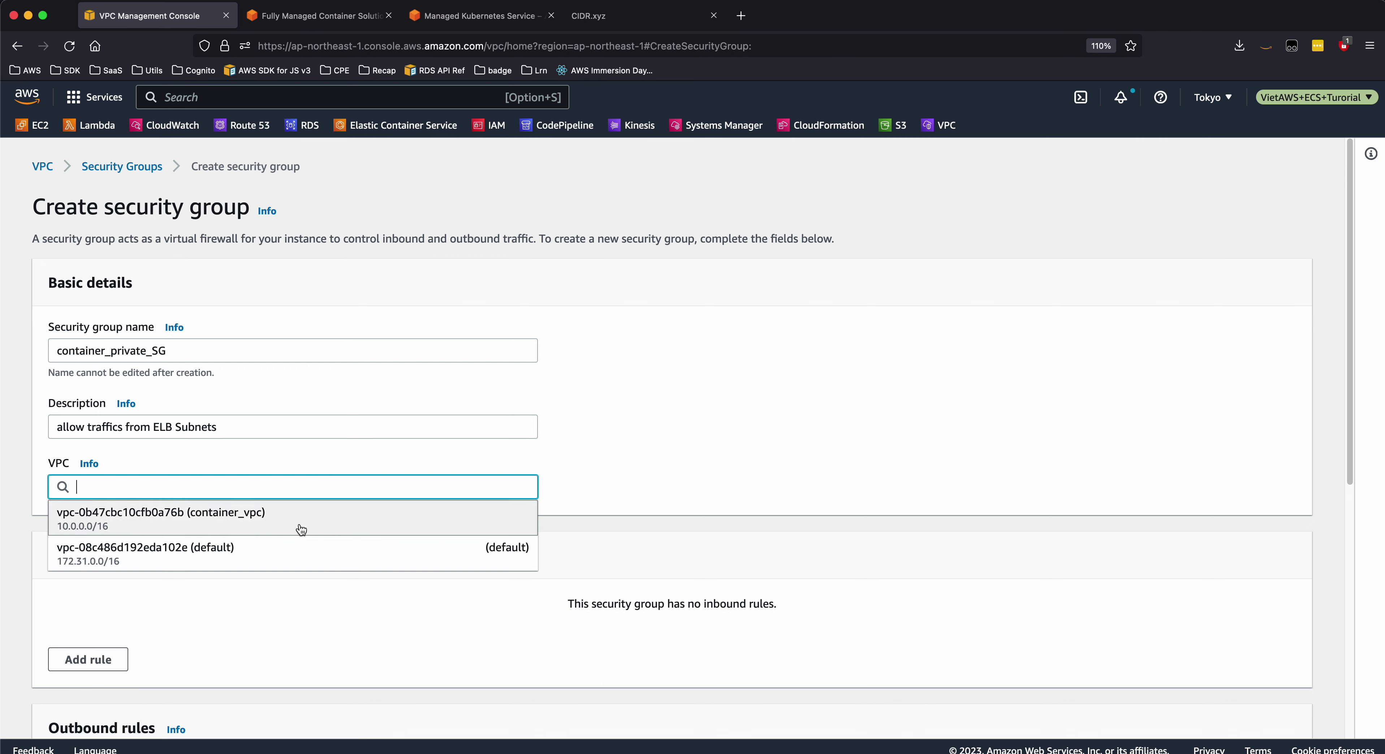
left_click(184, 521)
Add an inbound rule of type All traffic with the security group container_public_SG as its custom source
left_click(88, 646)
left_click(144, 621)
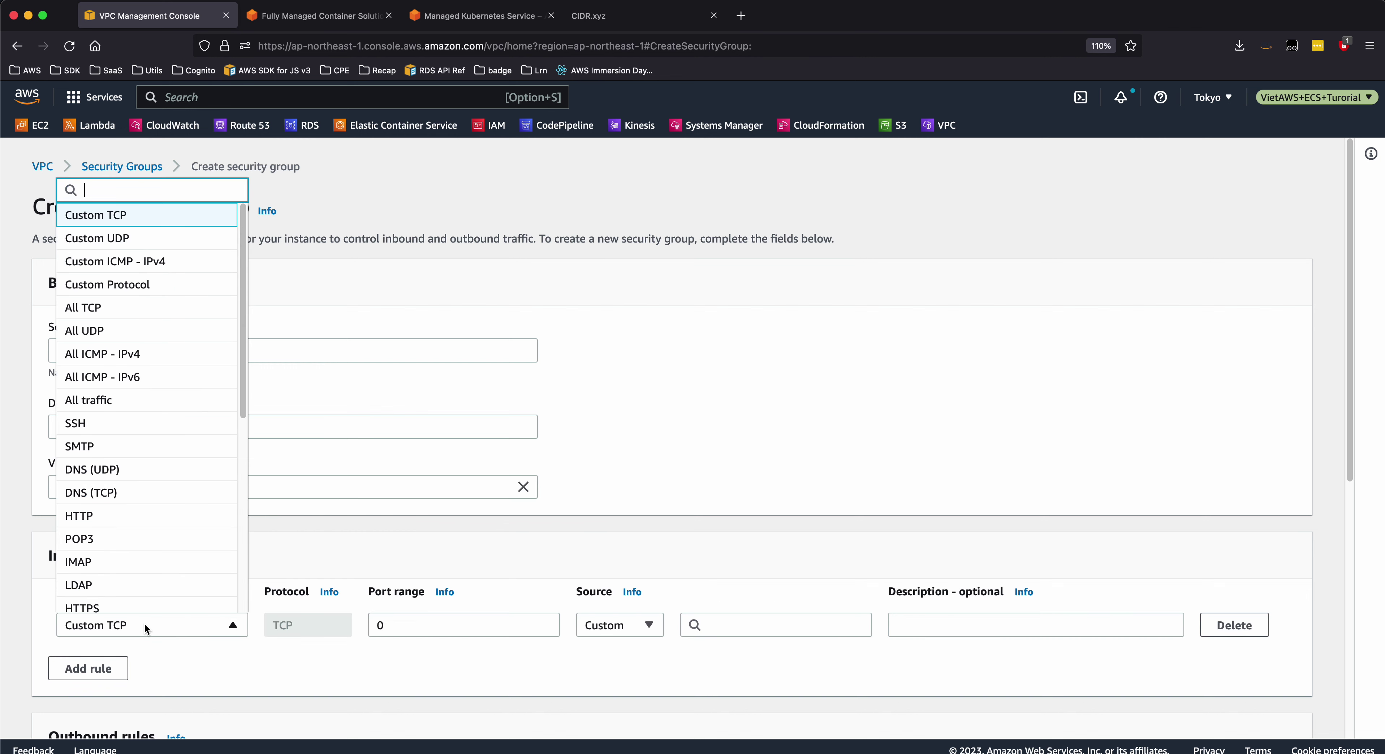
type("all")
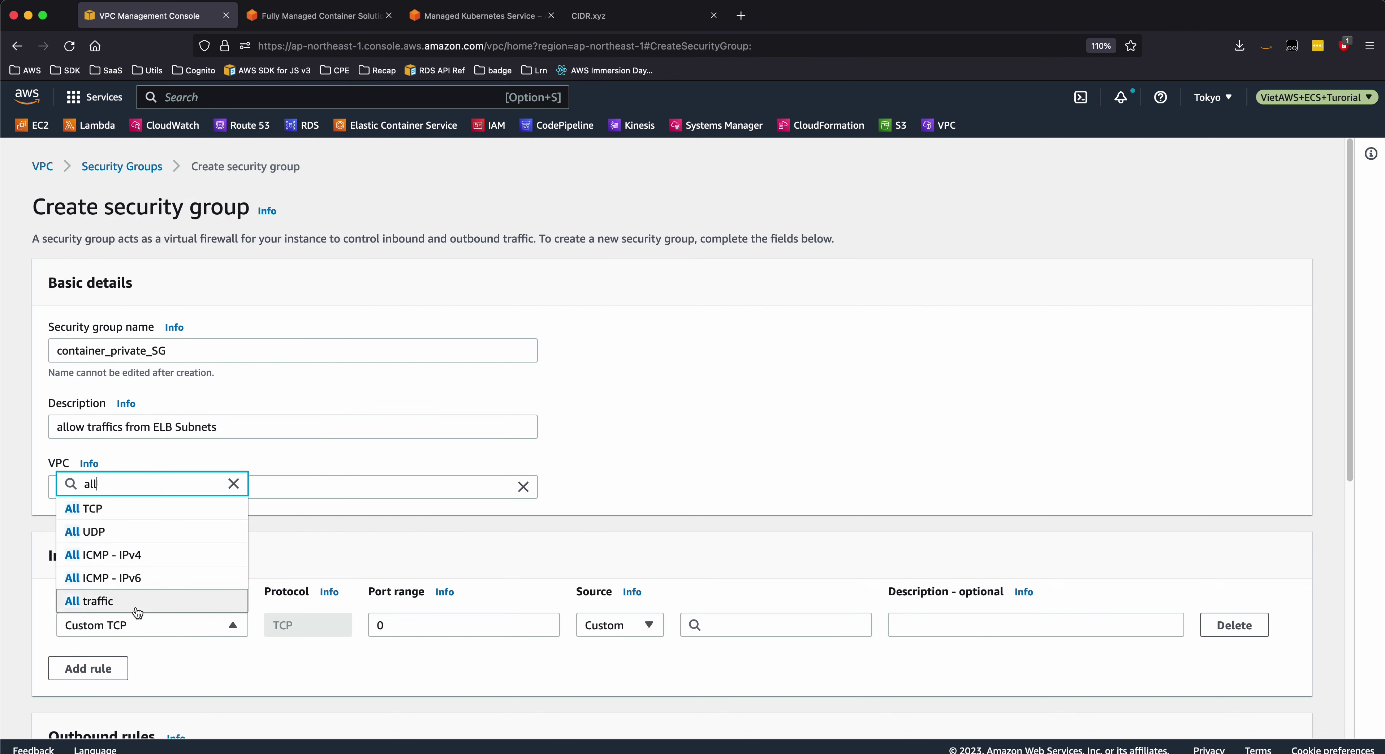
left_click(188, 605)
left_click(578, 626)
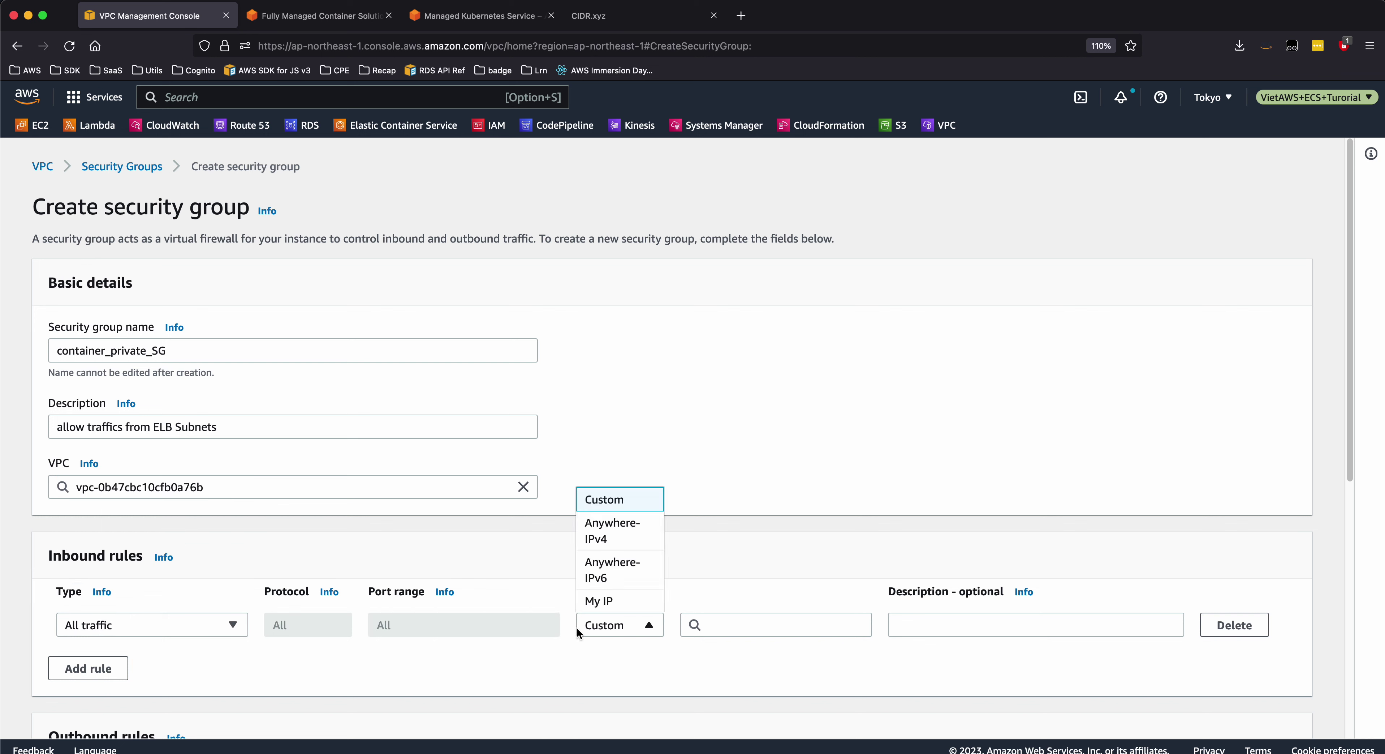
left_click(755, 628)
type("public")
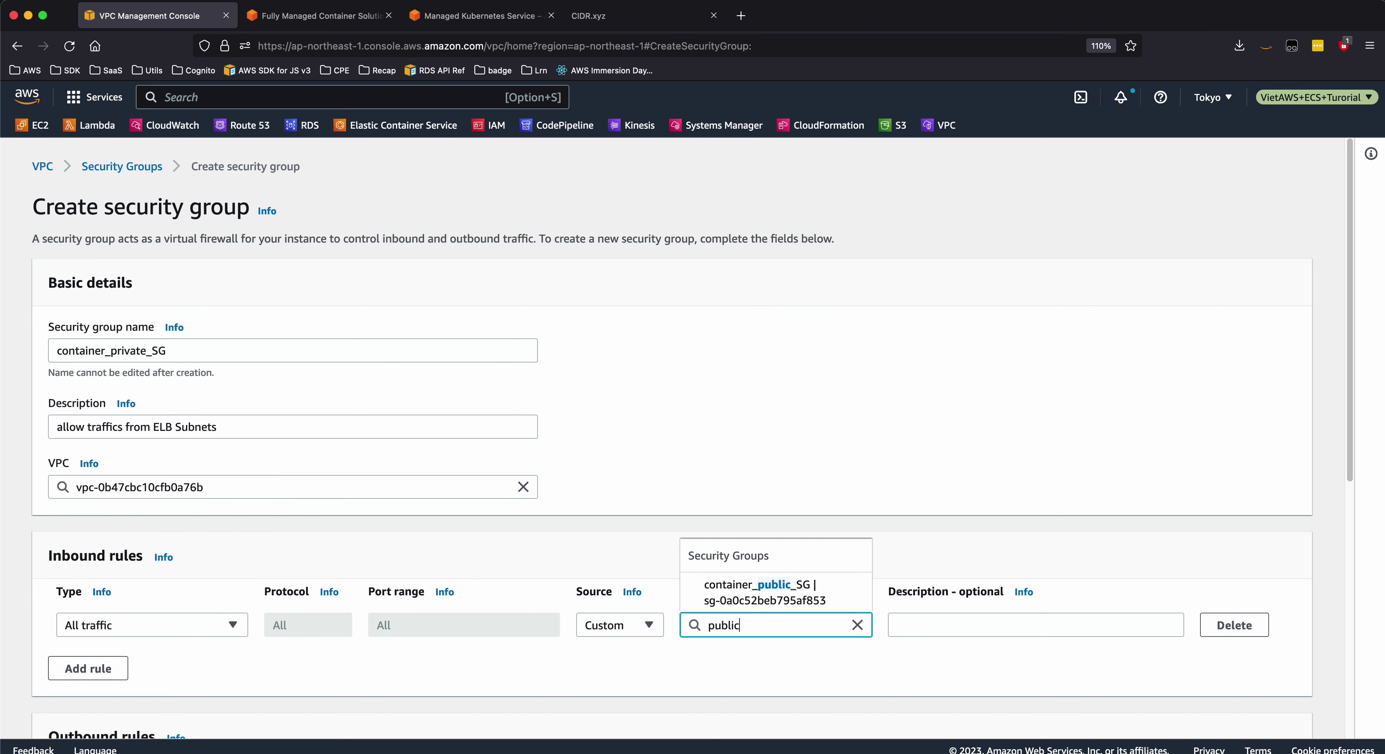
left_click(774, 598)
Show the network diagram over the terminal again to examine the public and private tiers, and go back to the security group form
key("super+Tab")
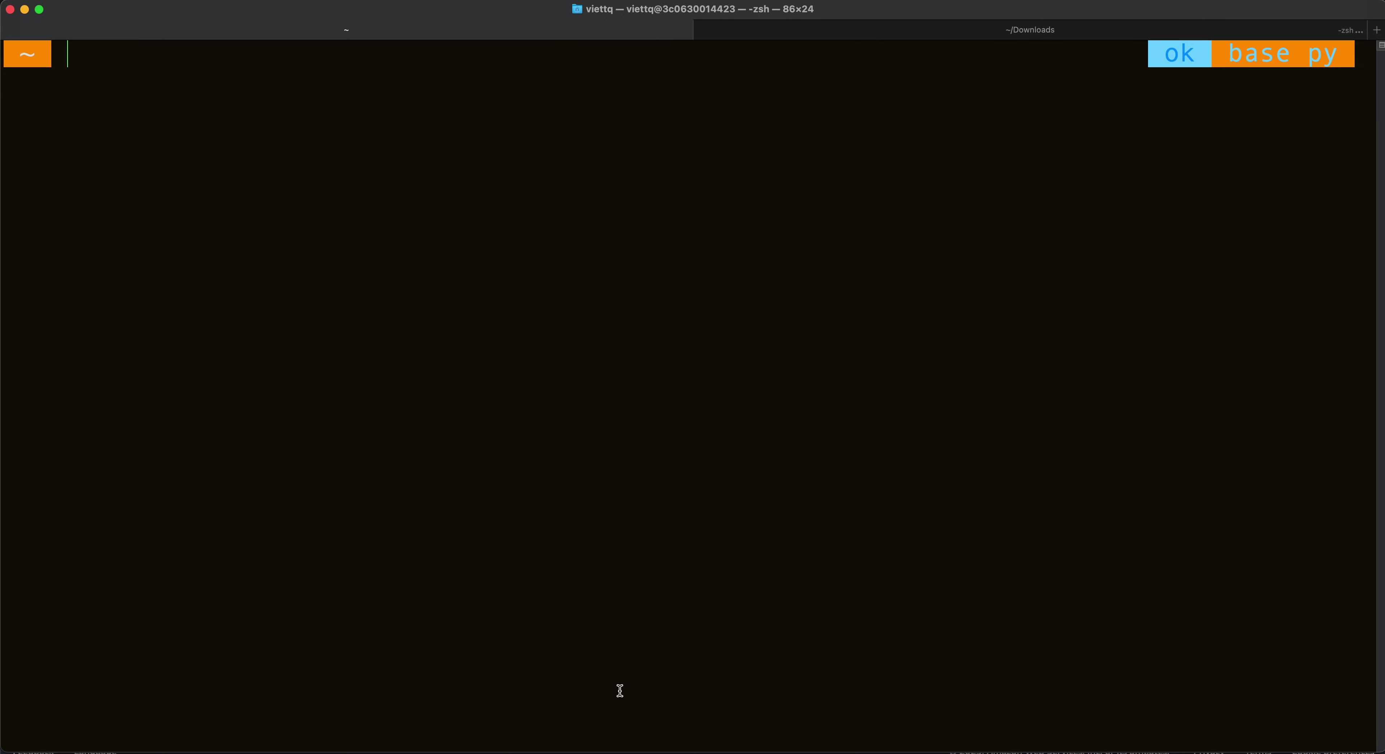
key("ctrl+shift+d")
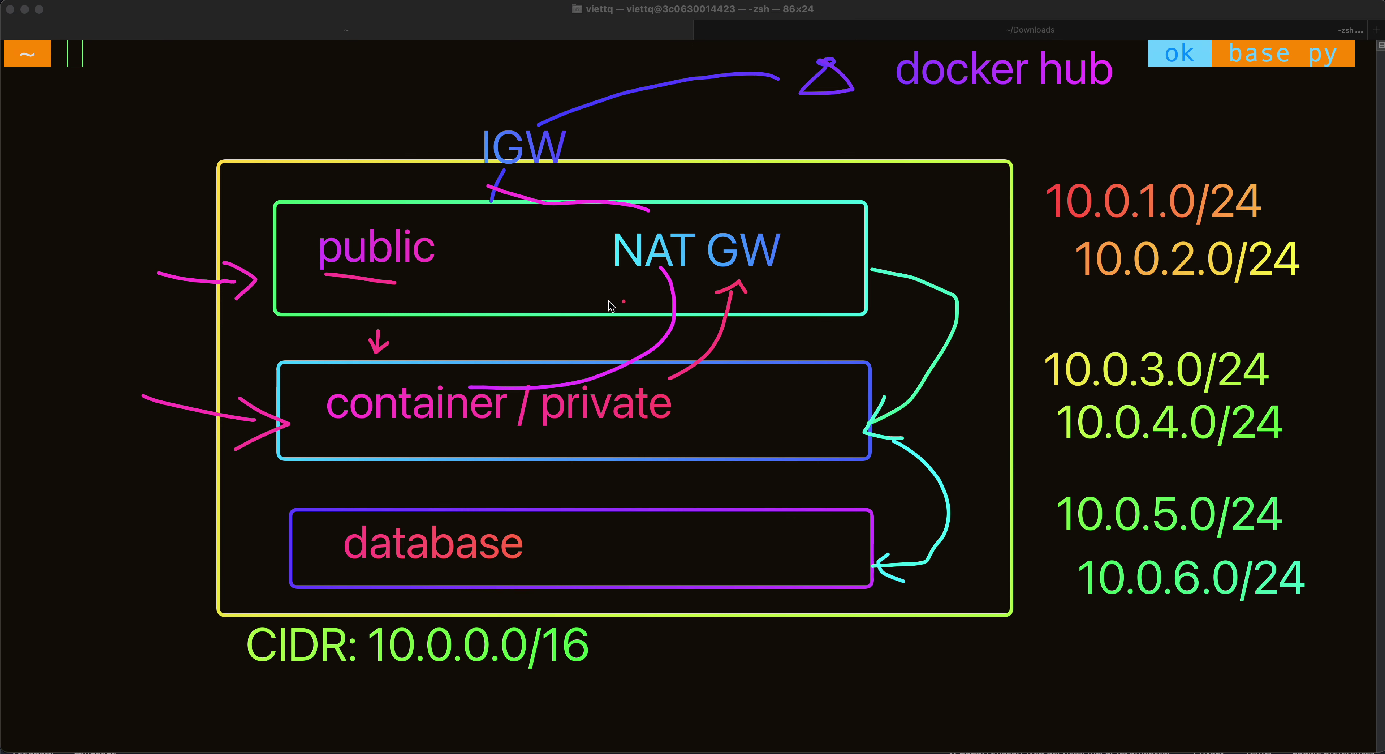
key("ctrl+shift+d")
key("super+Tab")
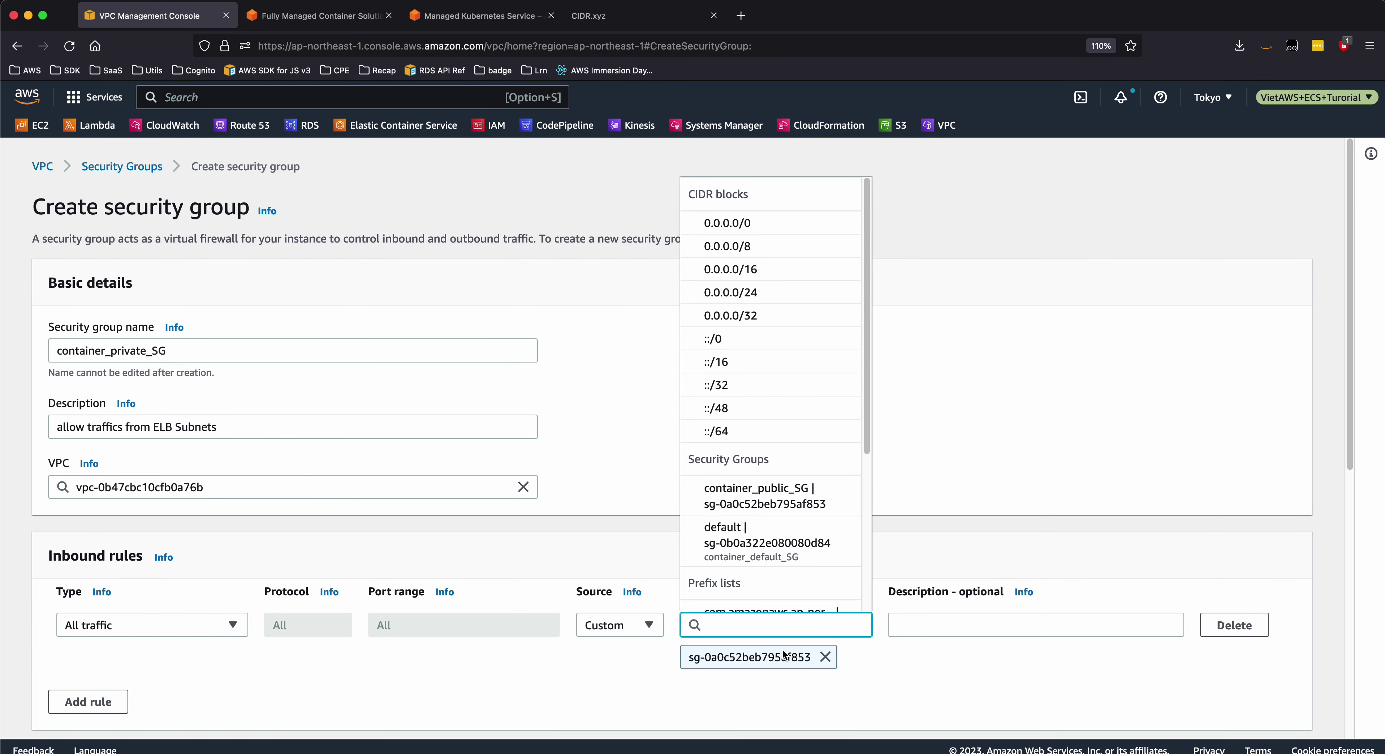
Keep the default outbound rule allowing all traffic to 0.0.0.0/0 and create the security group container_private_SG
left_click(942, 688)
scroll(943, 686, "down", 3)
scroll(943, 683, "down", 3)
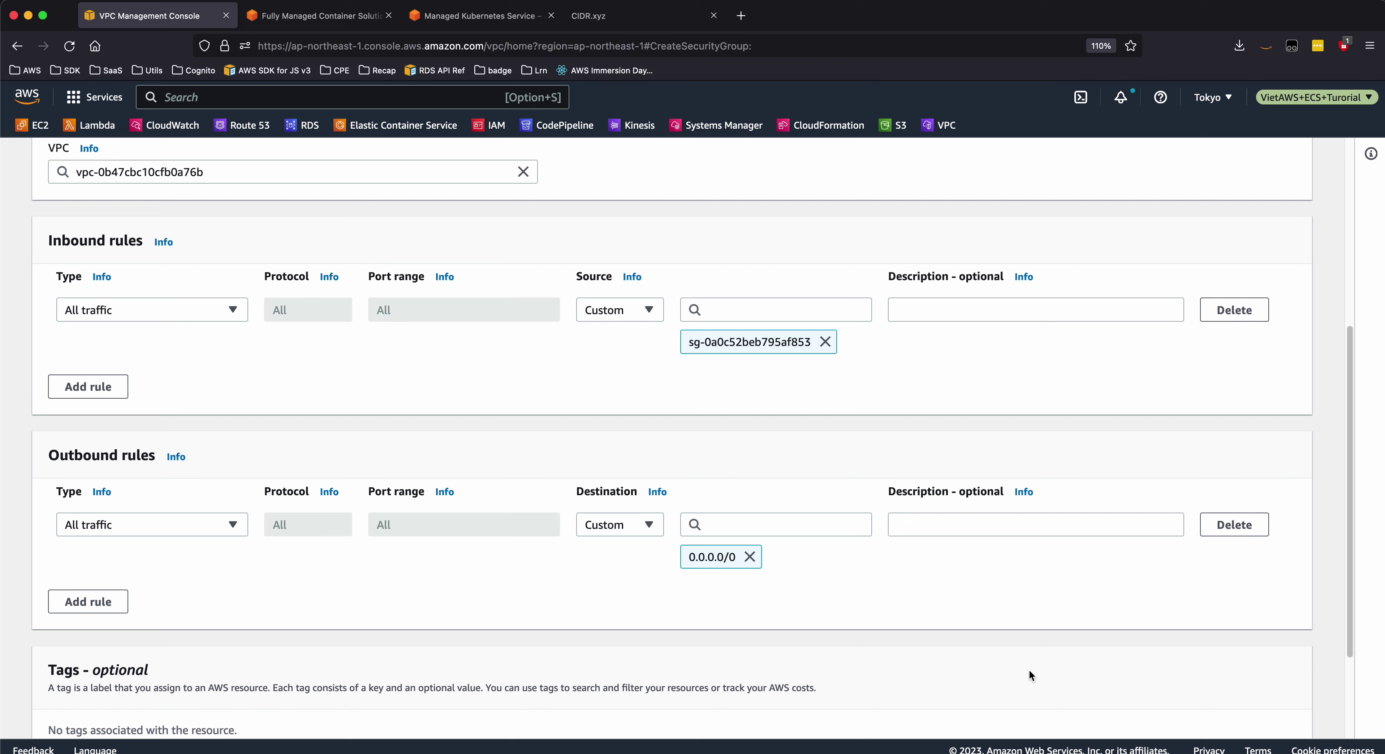
scroll(1030, 672, "down", 3)
left_click(1231, 721)
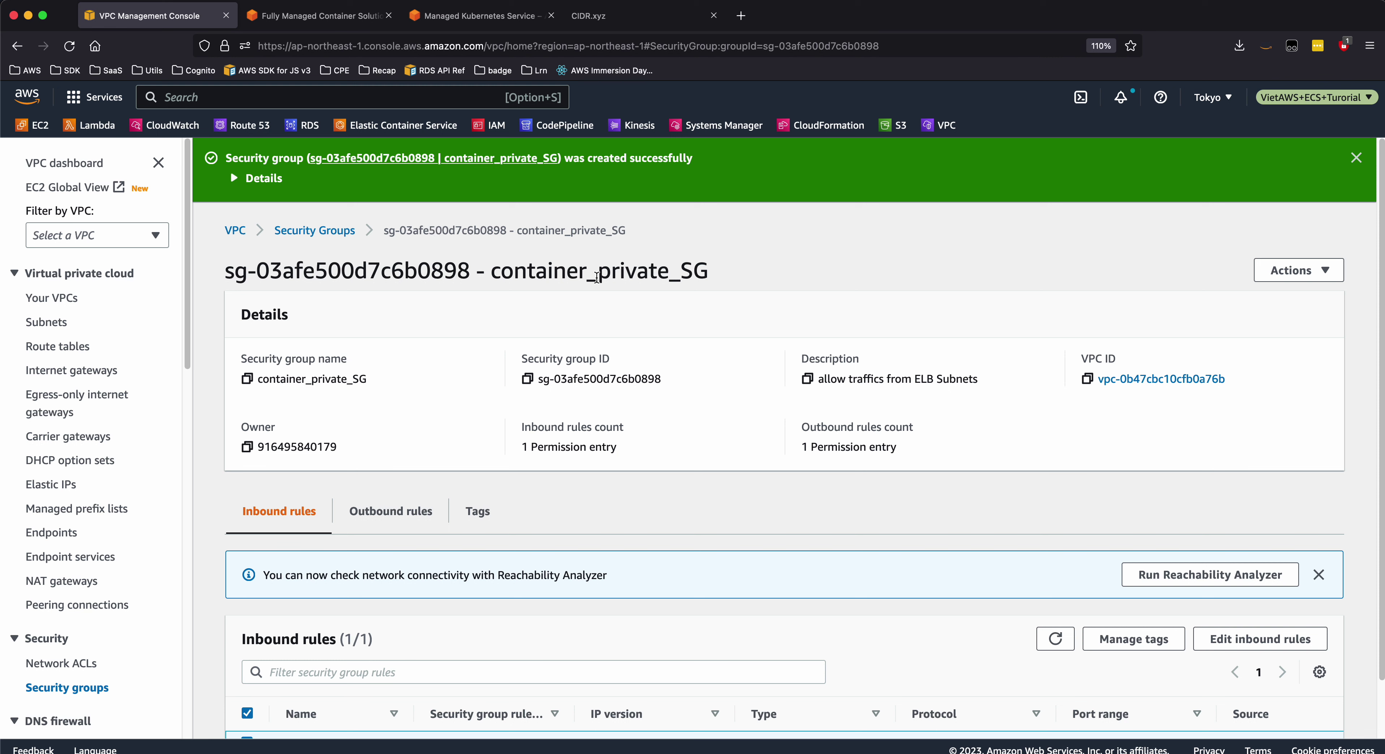
View the list of VPCs, show the network diagram over the terminal to examine the public, private and database tiers, and return to the browser
left_click_drag(586, 278, 430, 278)
left_click(43, 321)
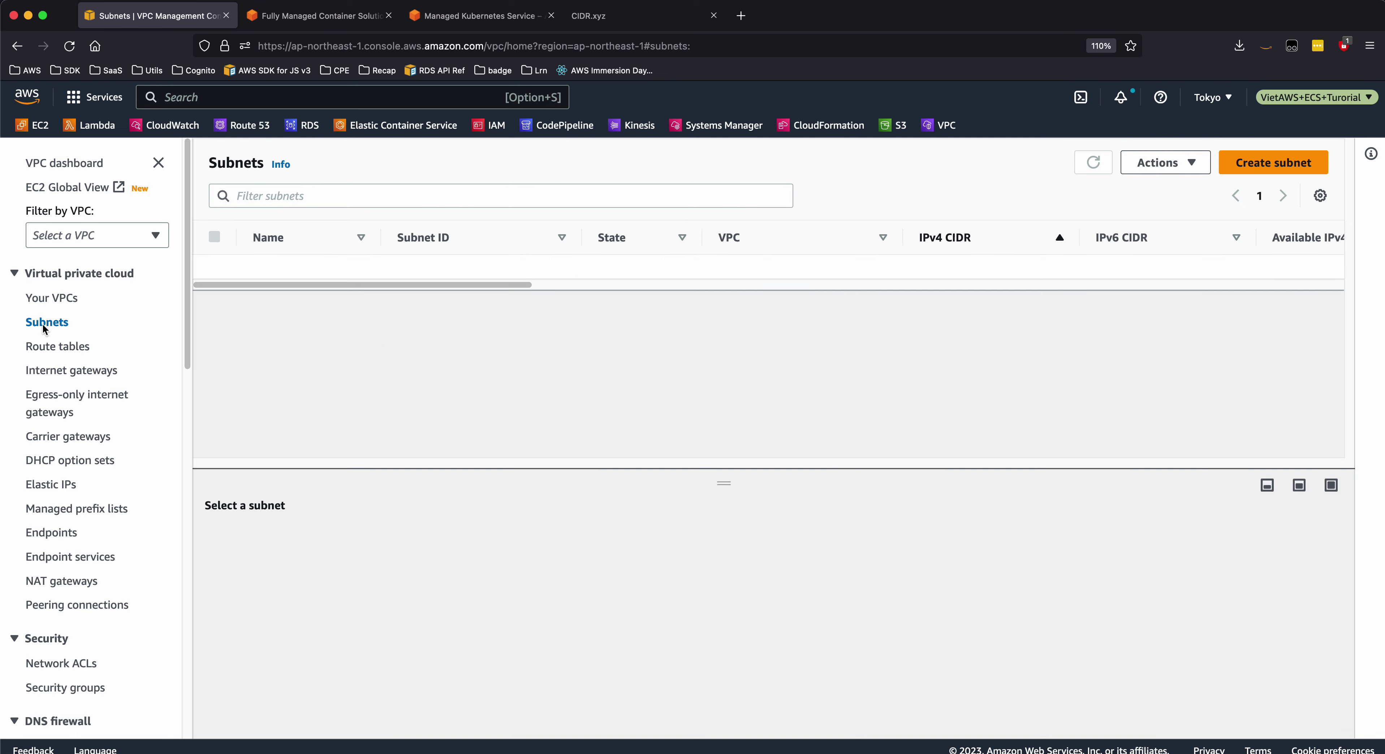
left_click(58, 305)
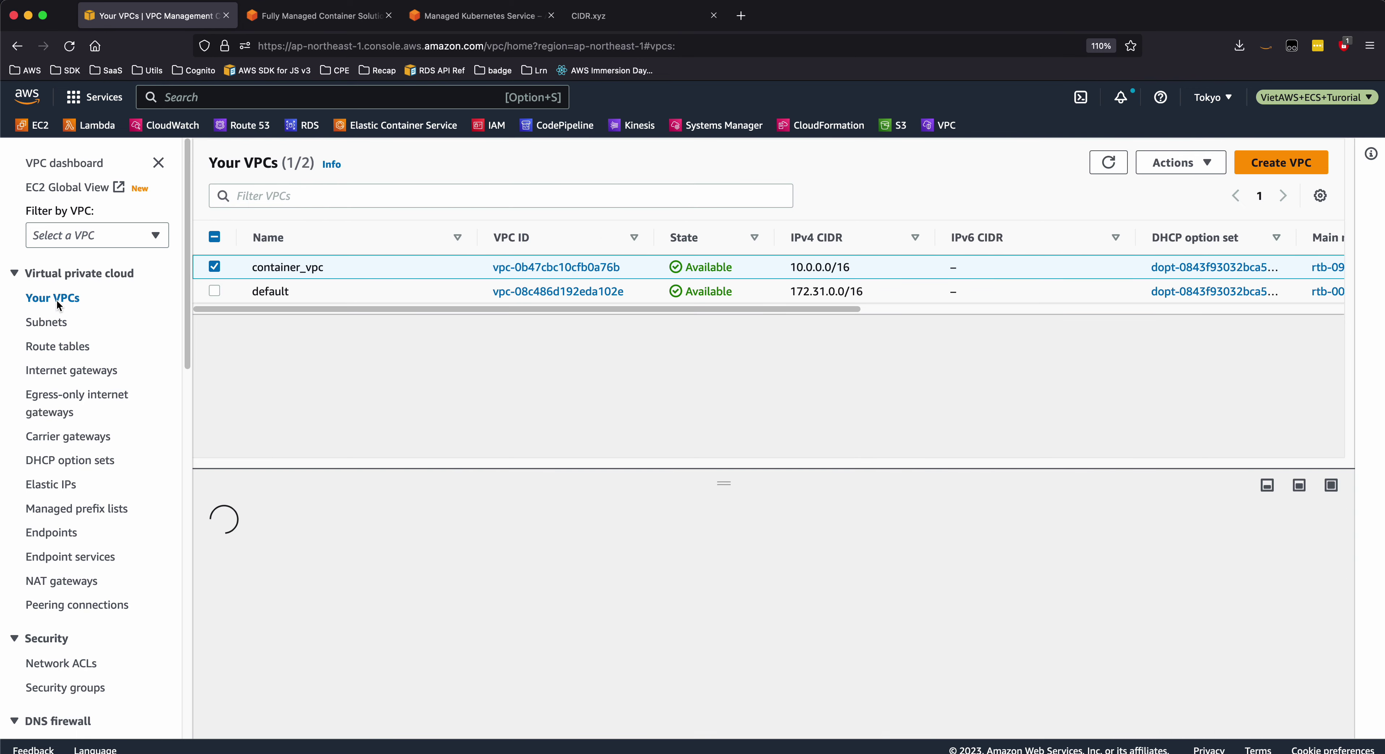
key("ctrl+shift+d")
key("ctrl+shift+d")
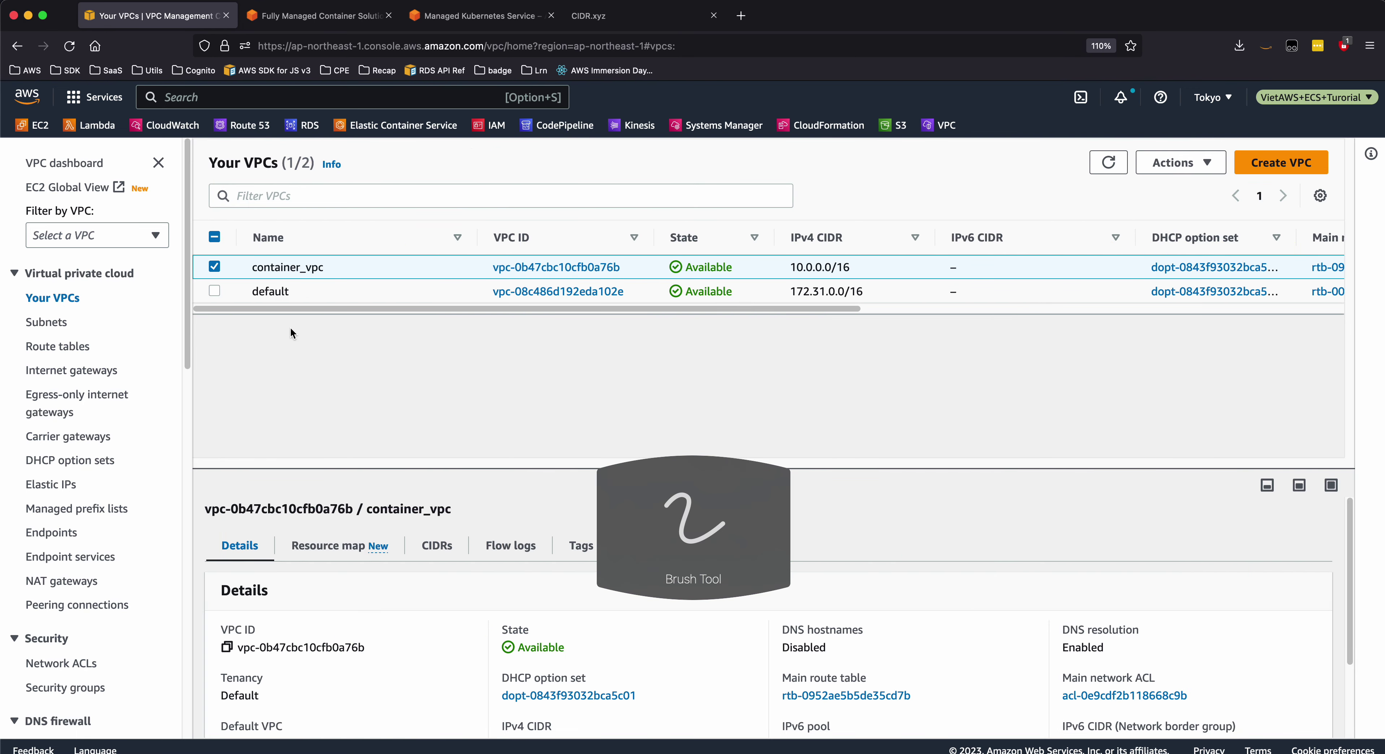
key("super+Tab")
key("ctrl+shift+d")
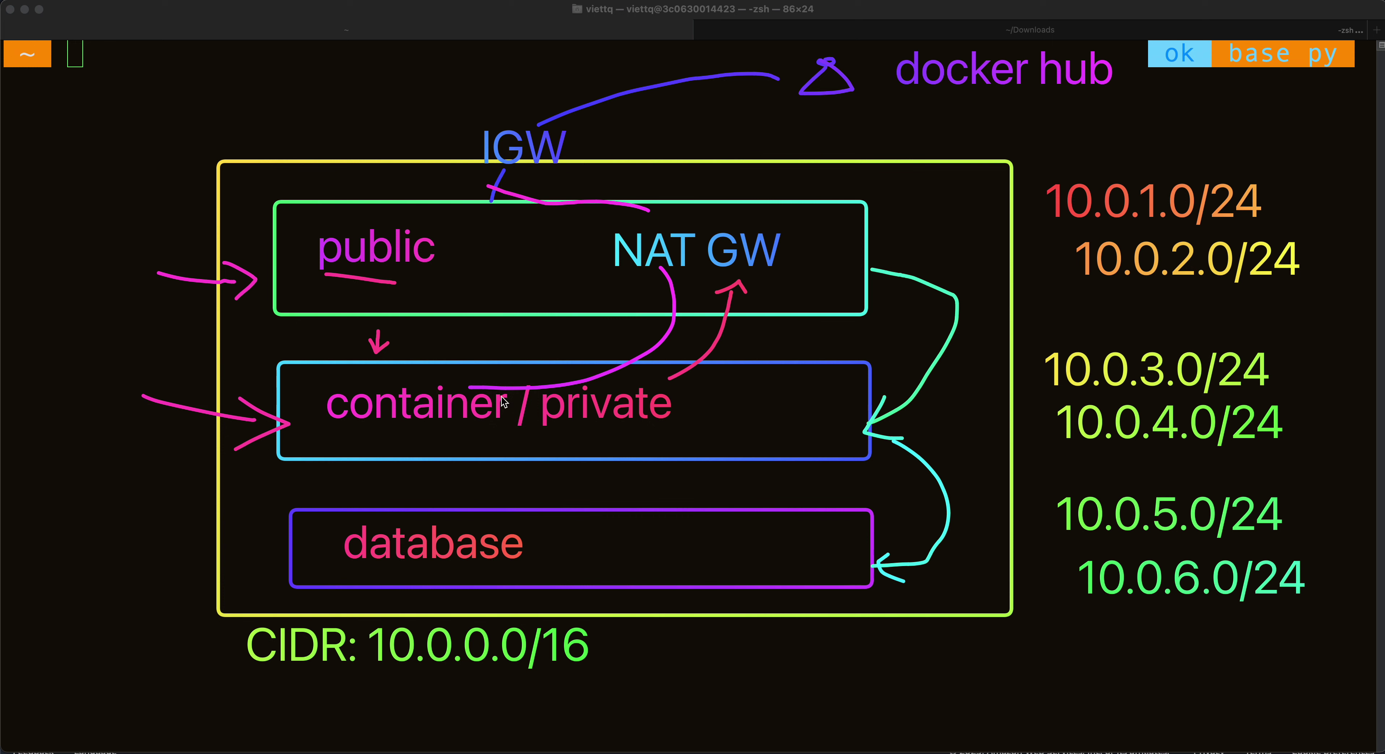
key("Escape")
key("super+Tab")
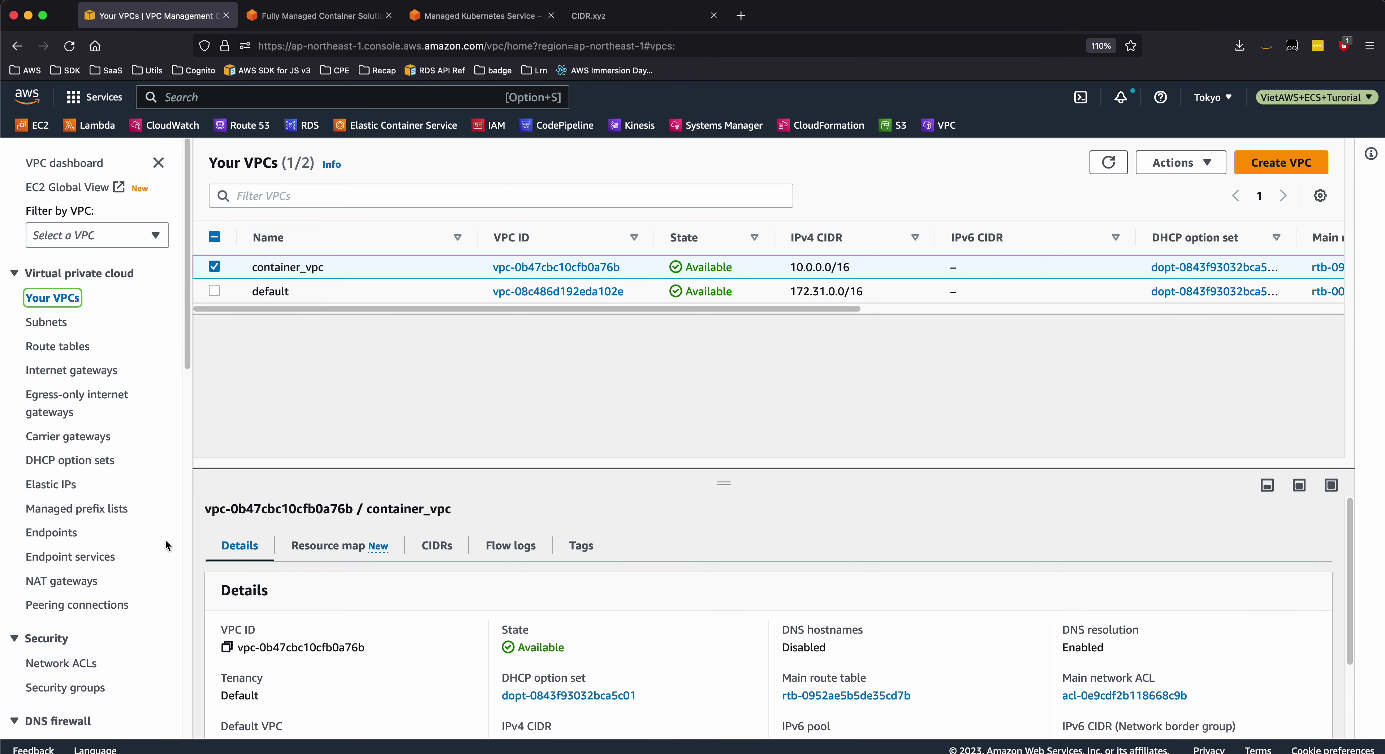
Open the network ACLs and name the one belonging to container_vpc container_default_NACL
scroll(115, 582, "down", 3)
left_click(76, 579)
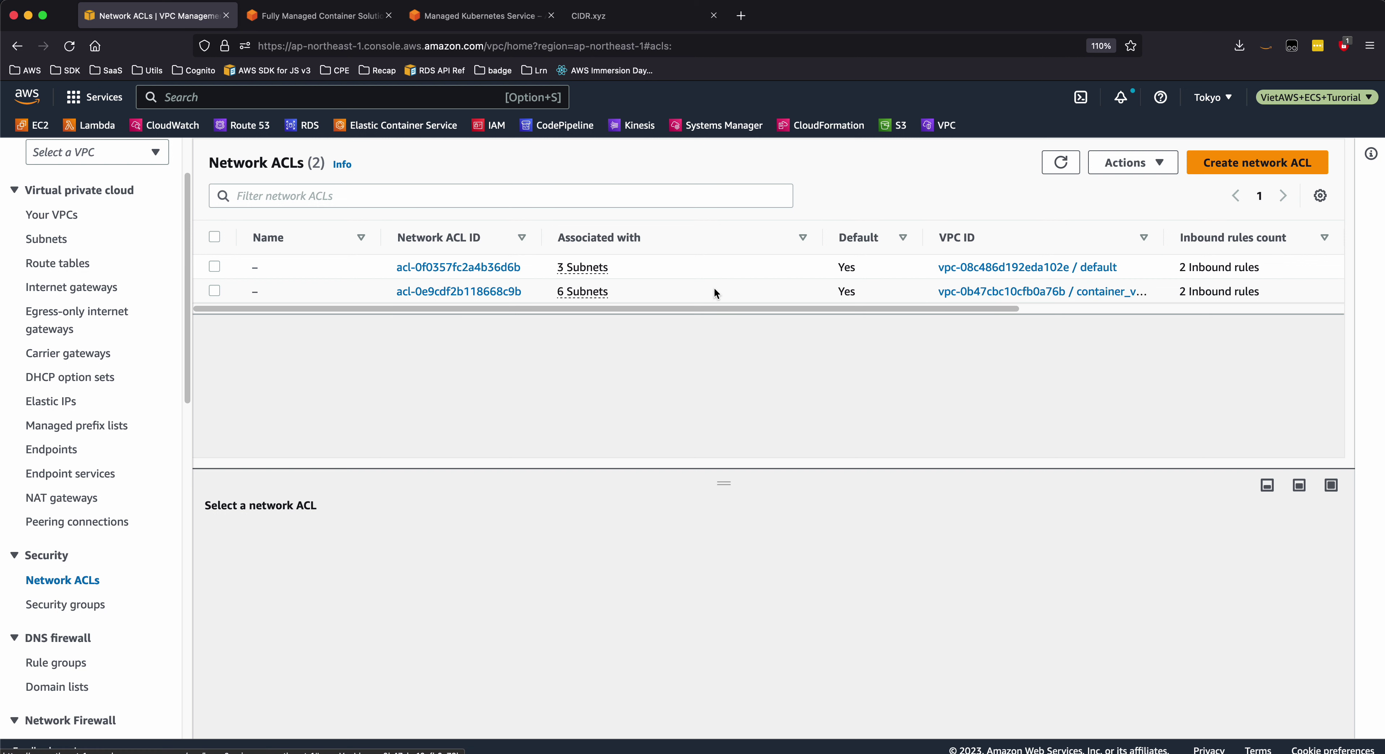
left_click(267, 291)
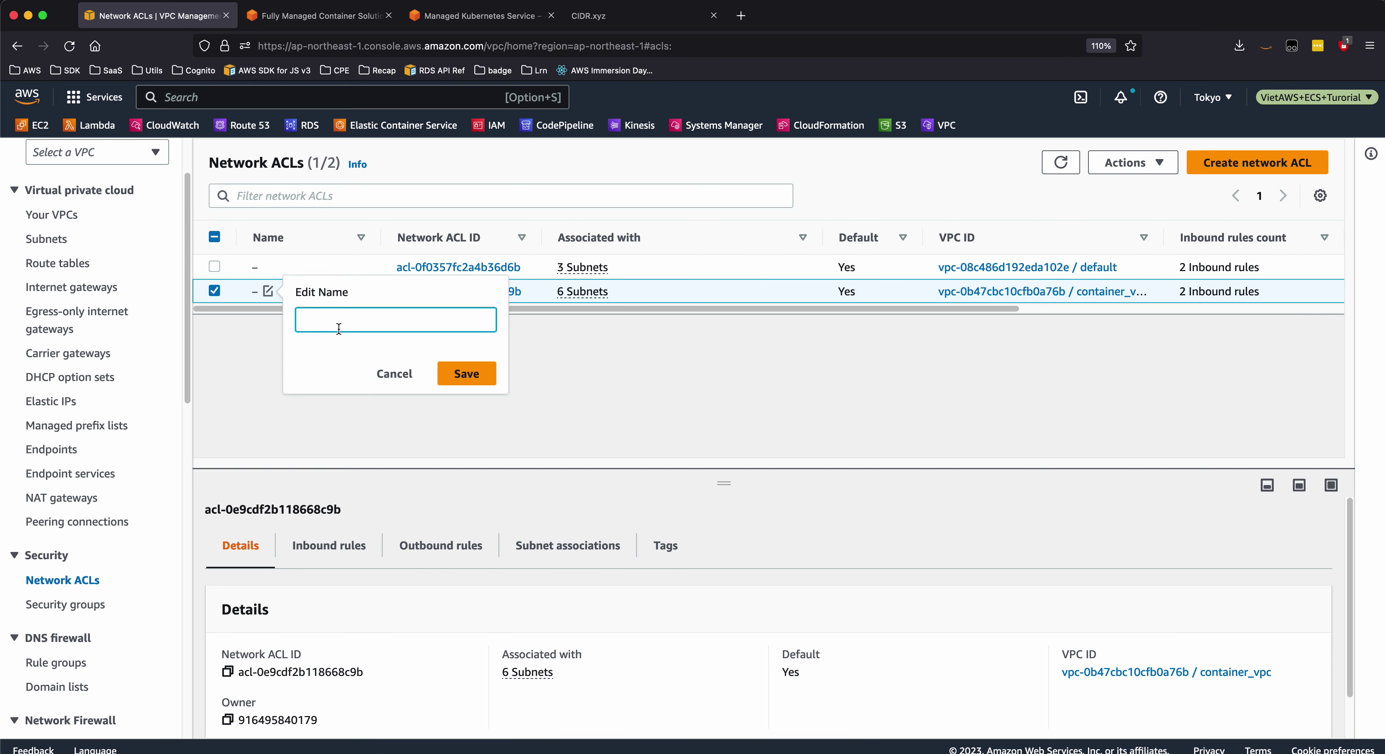
type("container_default_NACL")
key("Return")
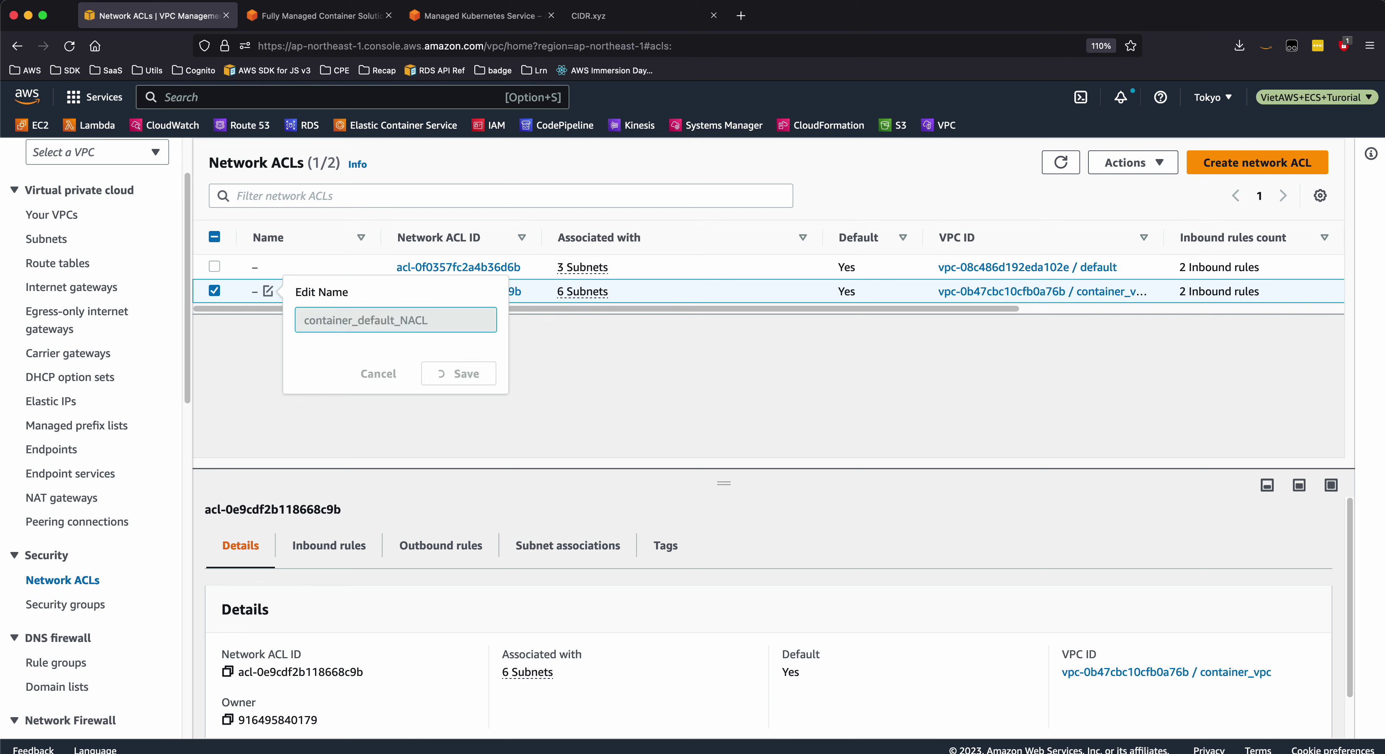
Examine the inbound and outbound rules of the container_vpc network ACL
left_click(336, 563)
scroll(395, 572, "down", 2)
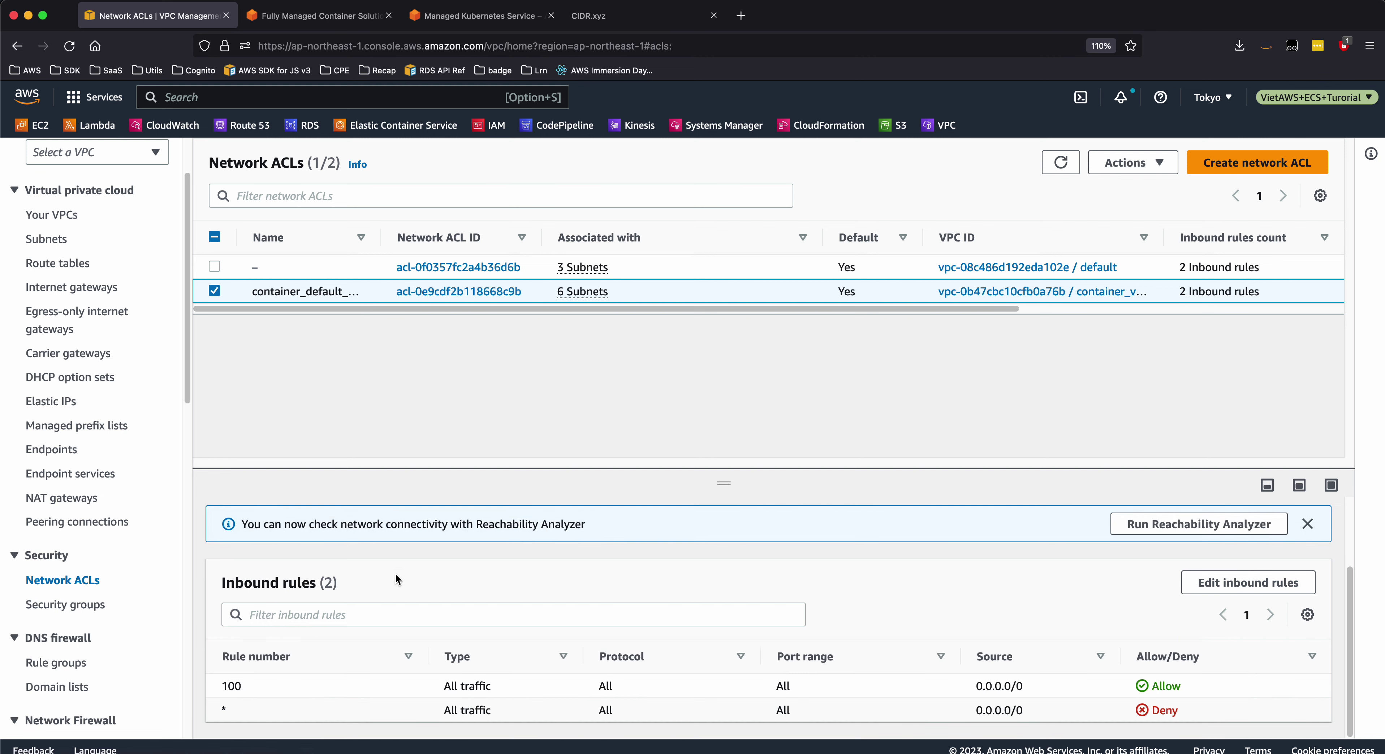
scroll(431, 520, "up", 2)
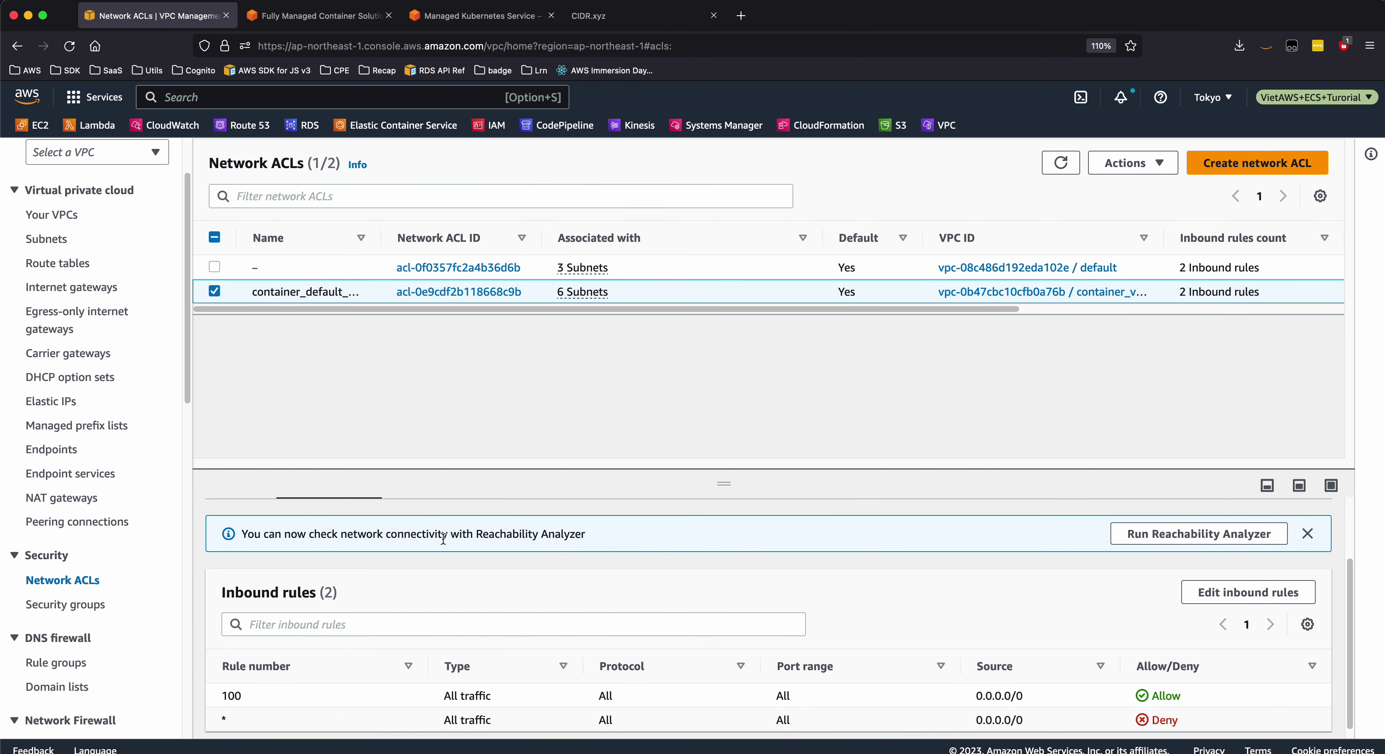
left_click(425, 563)
scroll(556, 705, "down", 2)
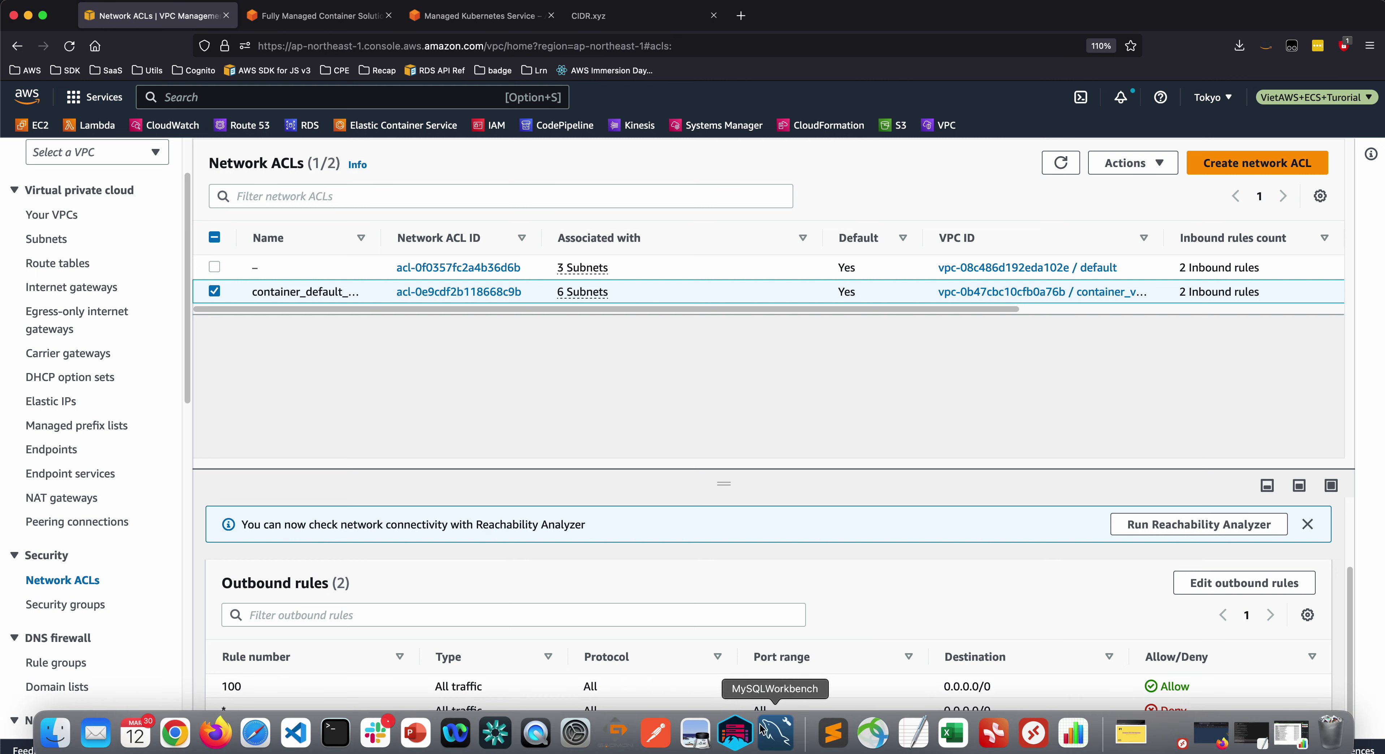
Switch to the ECS tutorial outline in the text editor and highlight the title of item 3, ECS Core Concepts & Management Console
left_click(830, 734)
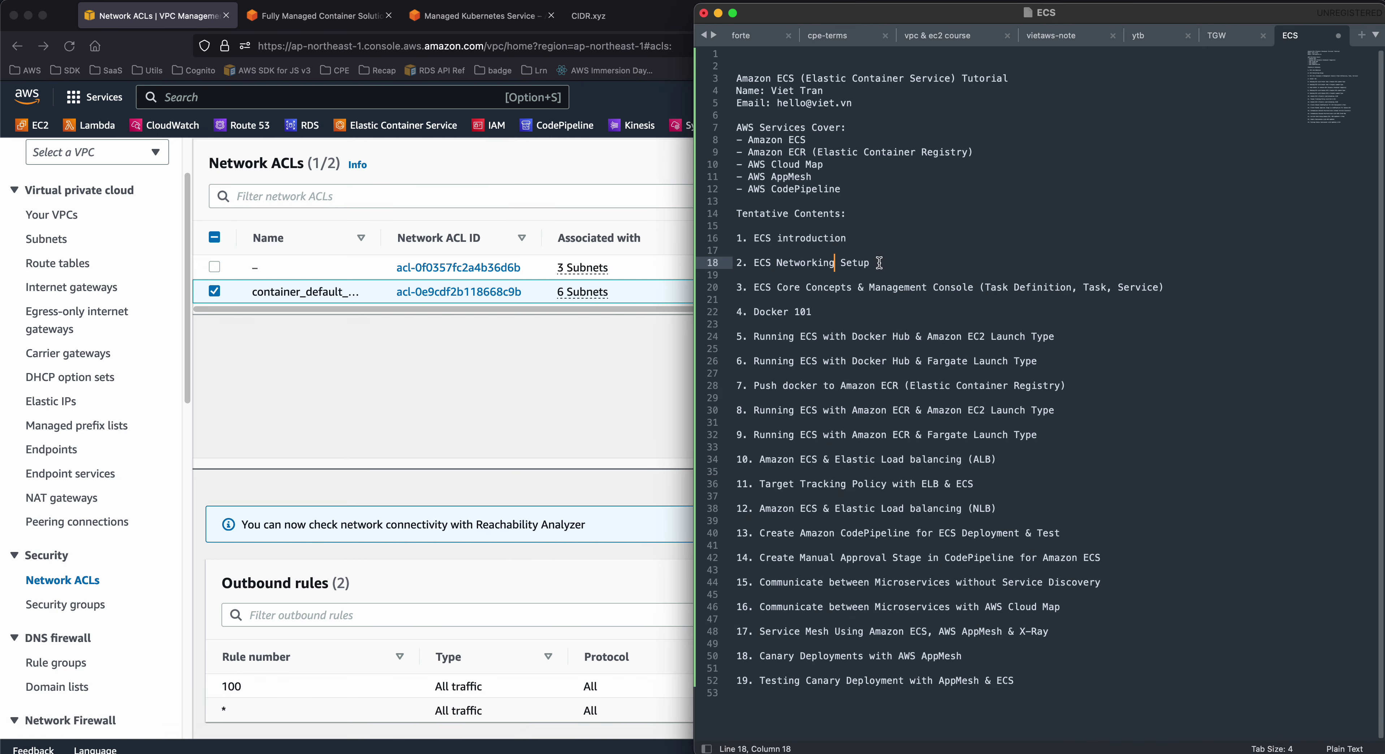
left_click_drag(874, 262, 1190, 296)
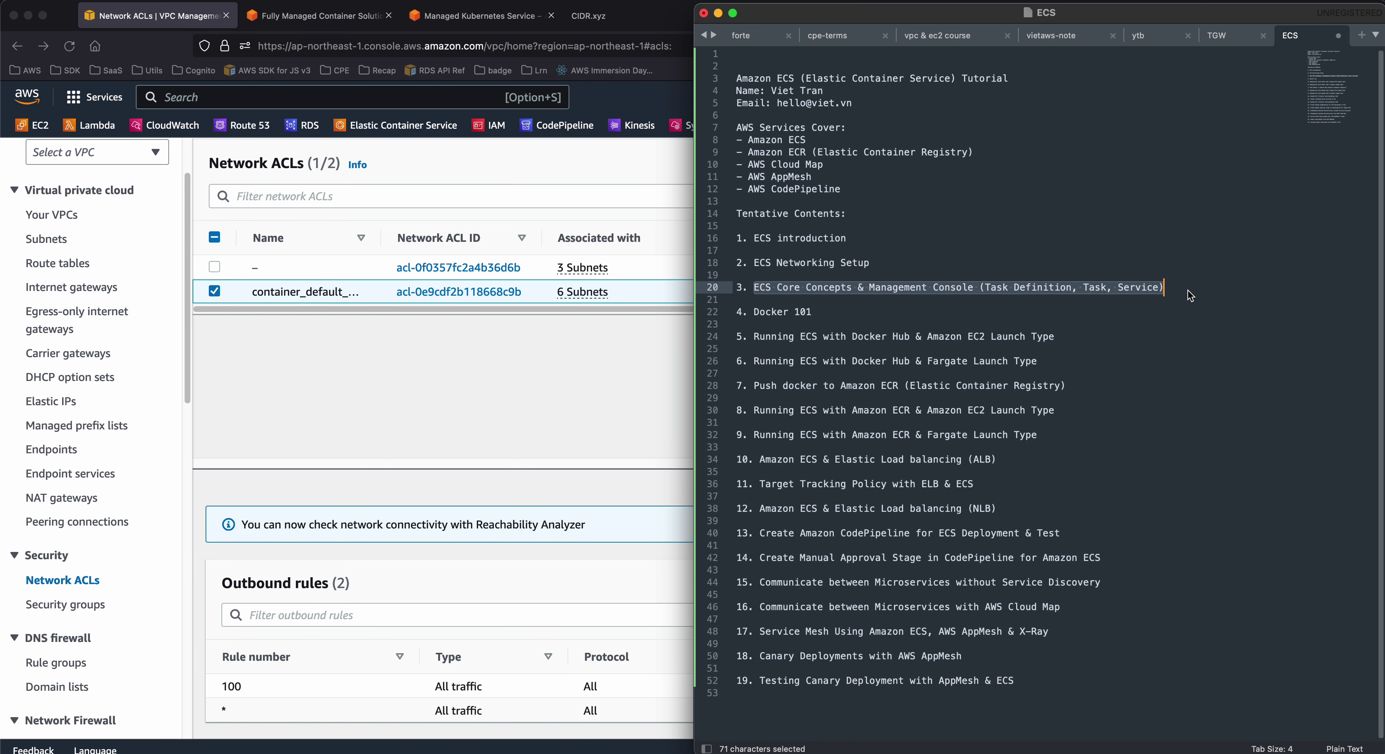